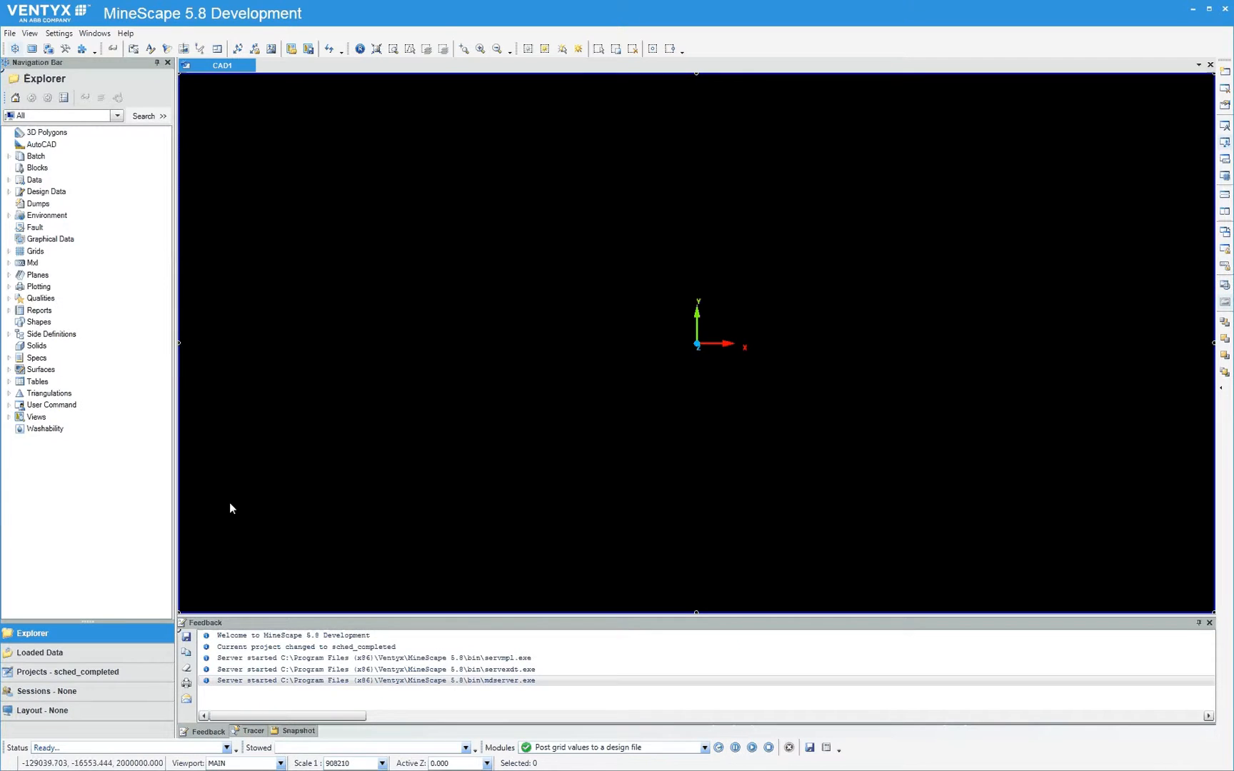
Load the TOPO_119 grid from model_topo and colour its surface by elevation through the MODEL_TOPO reference overrides
{"action": "left_click", "coordinate": [9, 252]}
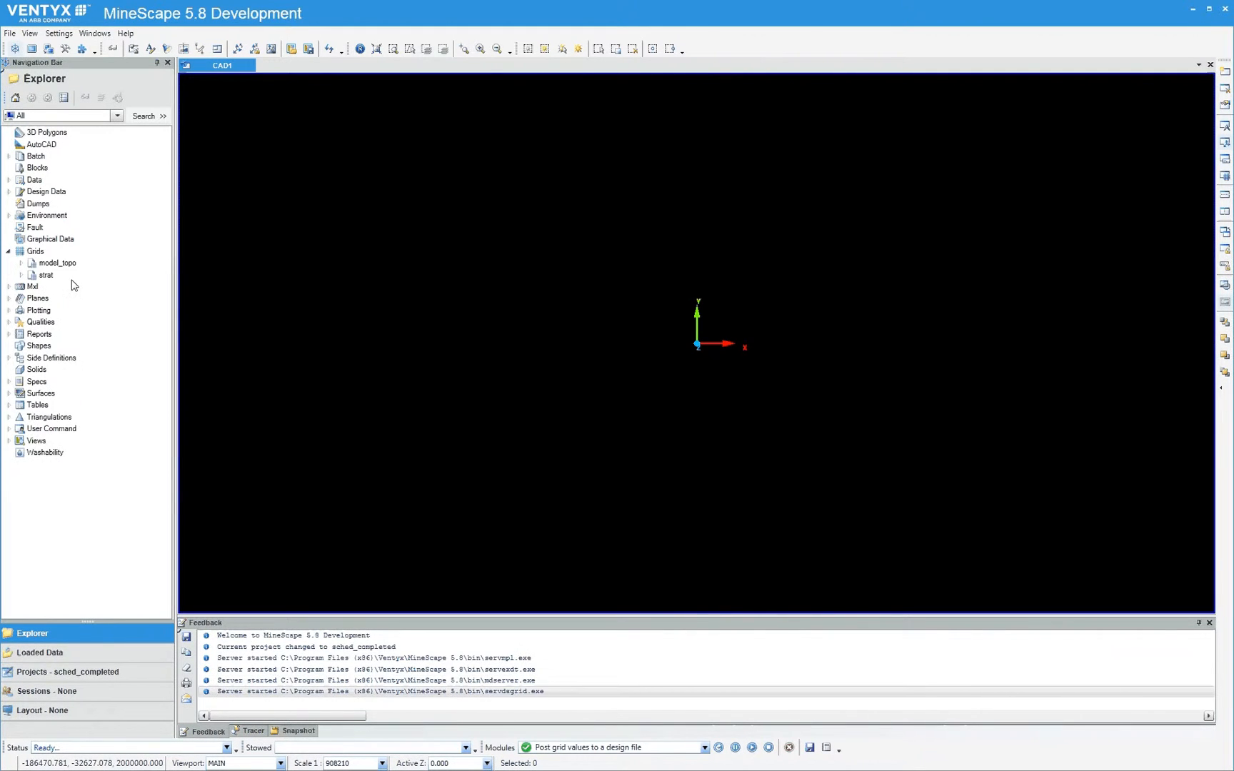
{"action": "left_click", "coordinate": [20, 264]}
{"action": "left_click", "coordinate": [56, 275]}
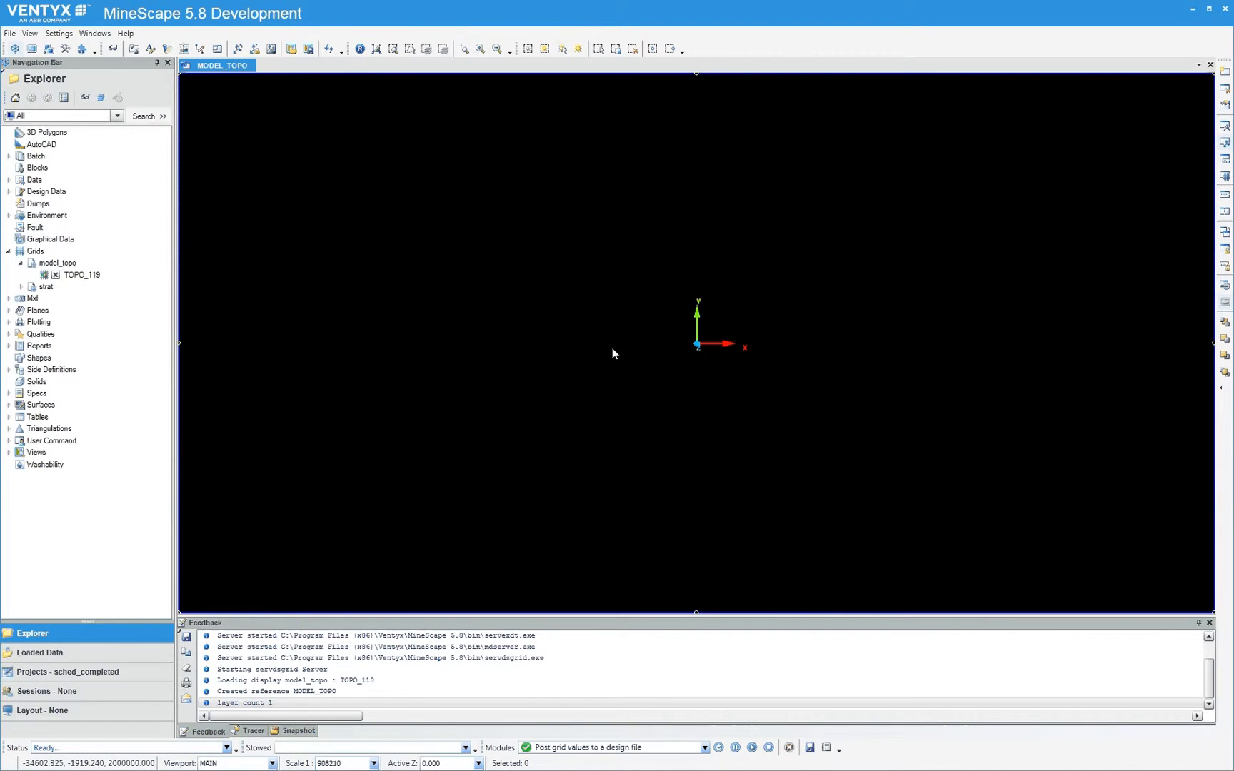
{"action": "left_click", "coordinate": [114, 52]}
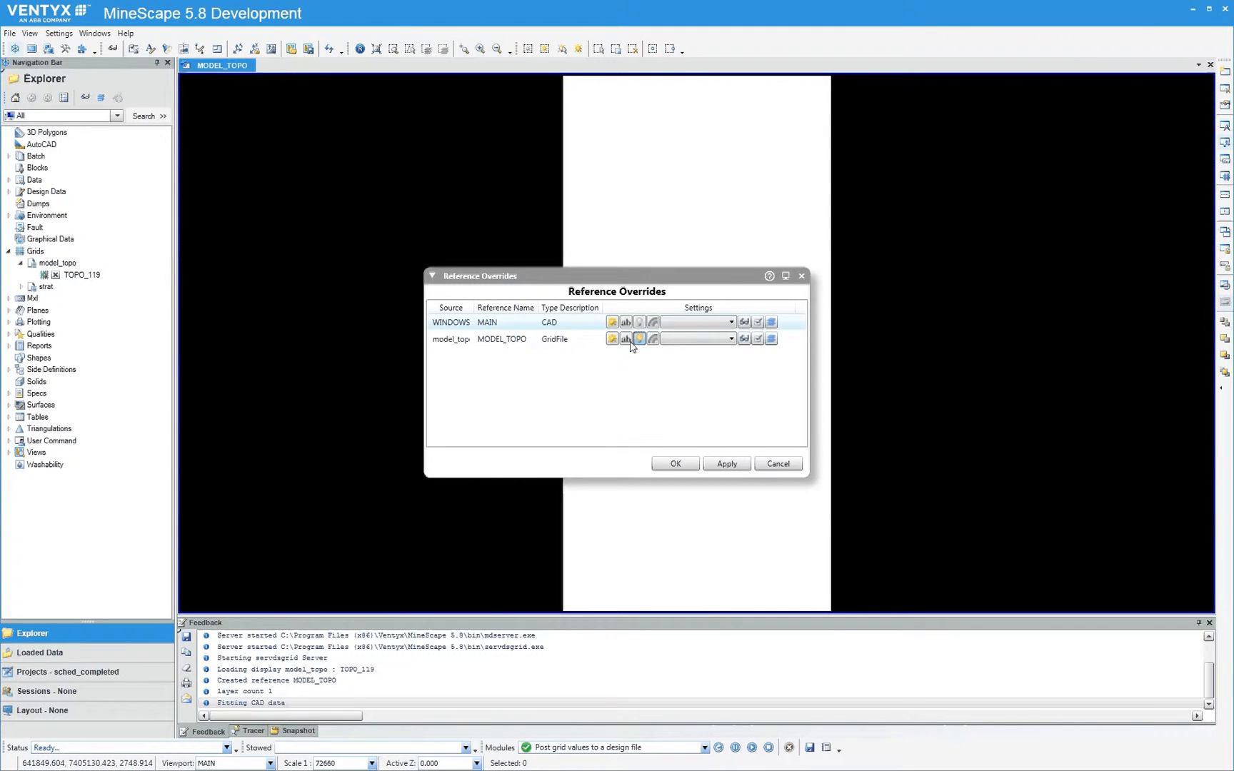
{"action": "left_click", "coordinate": [681, 465]}
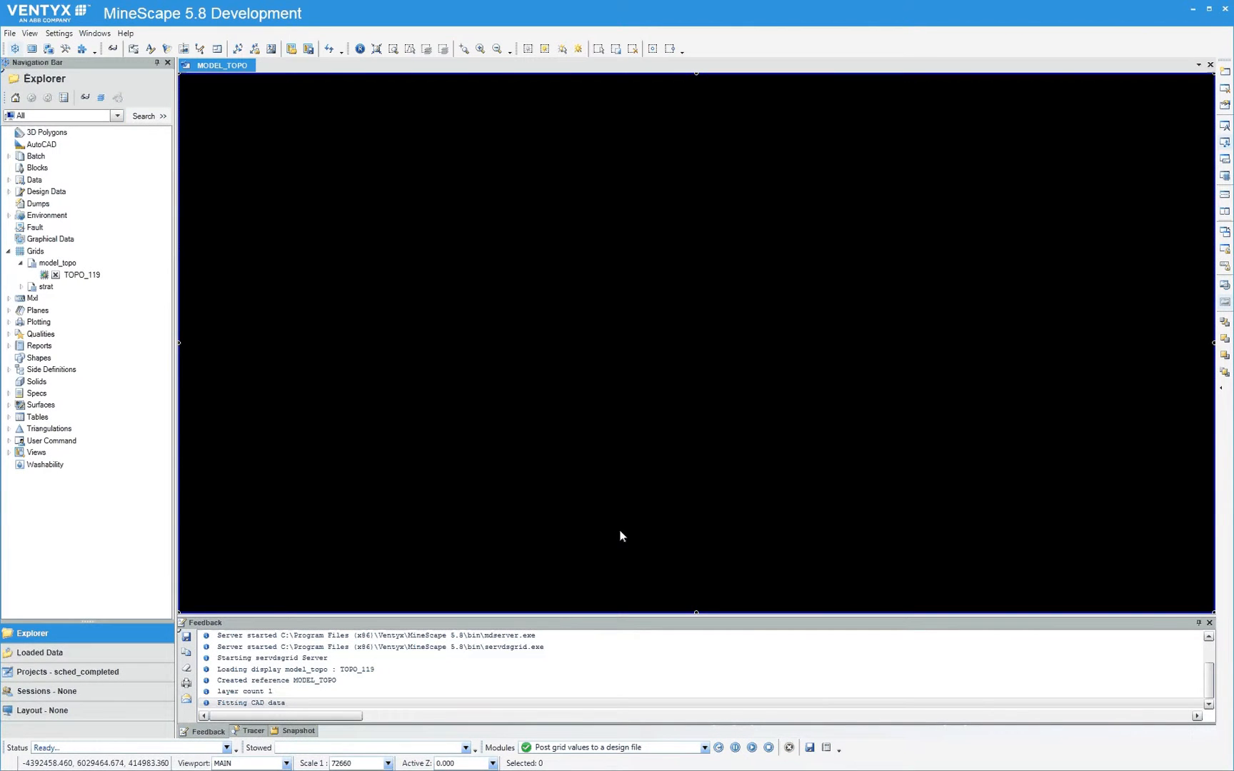
Set the Z exaggeration of the MAIN view to 10 and turn off the axes display
{"action": "left_click", "coordinate": [697, 457]}
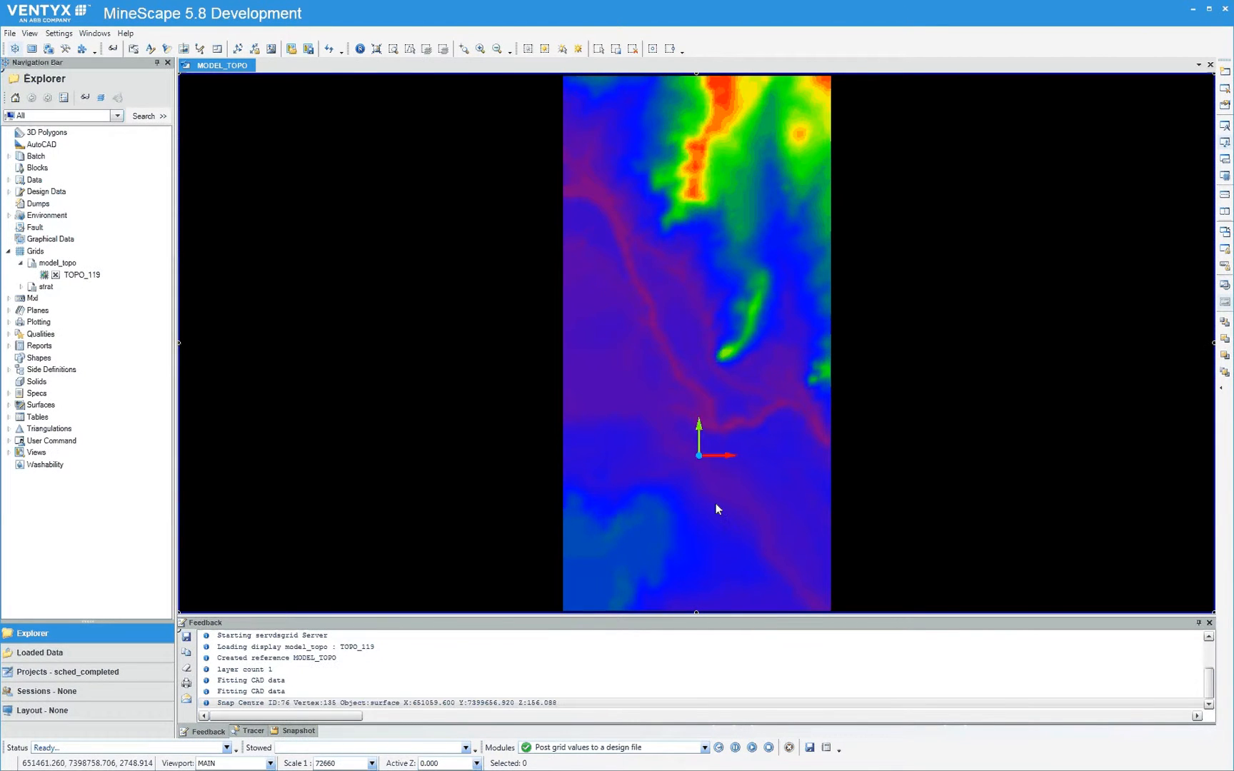
{"action": "middle_click_drag", "start_coordinate": [716, 503], "coordinate": [695, 483]}
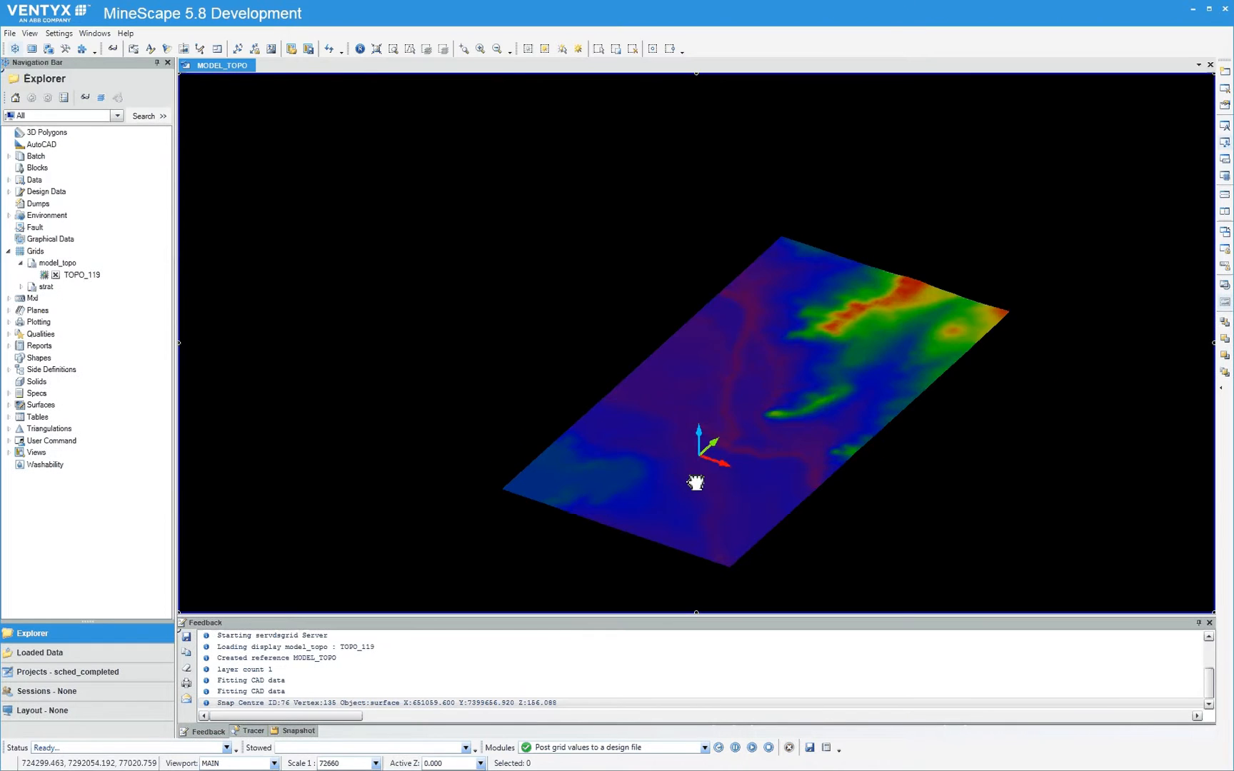
{"action": "left_click", "coordinate": [30, 34]}
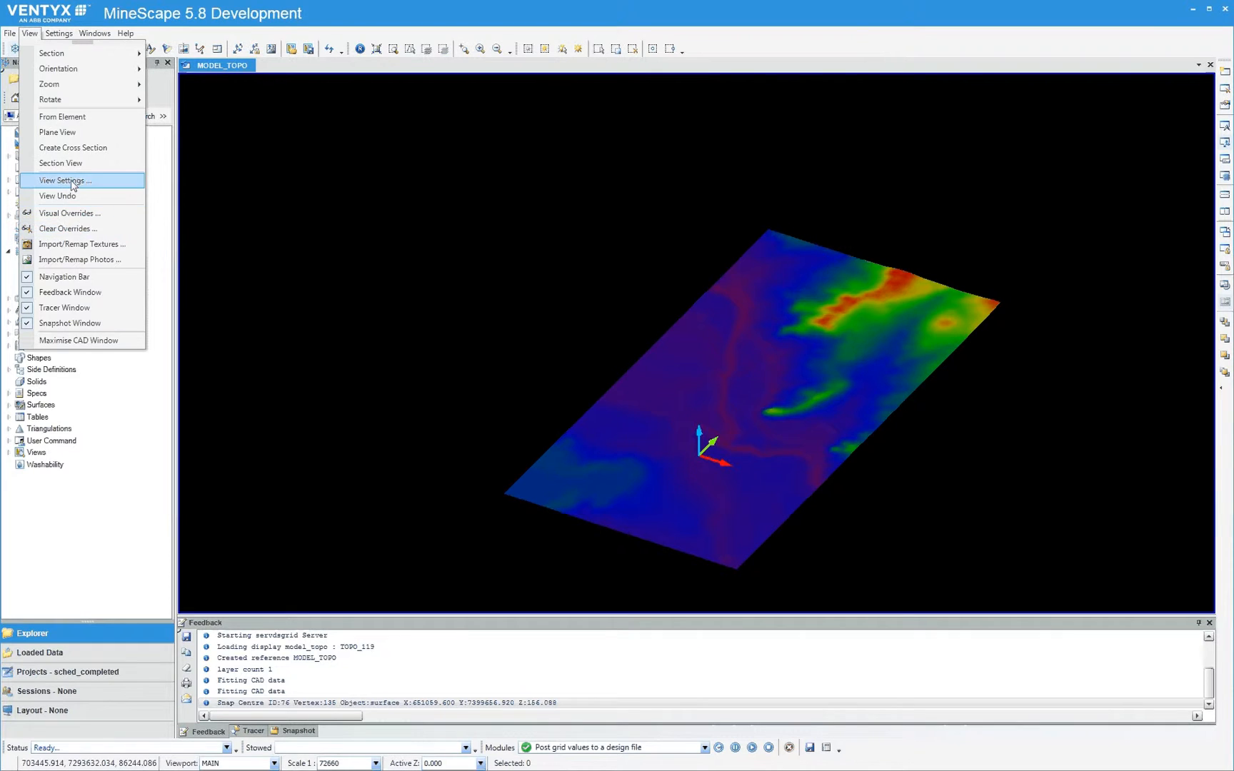
{"action": "left_click", "coordinate": [157, 212]}
{"action": "left_click", "coordinate": [664, 386]}
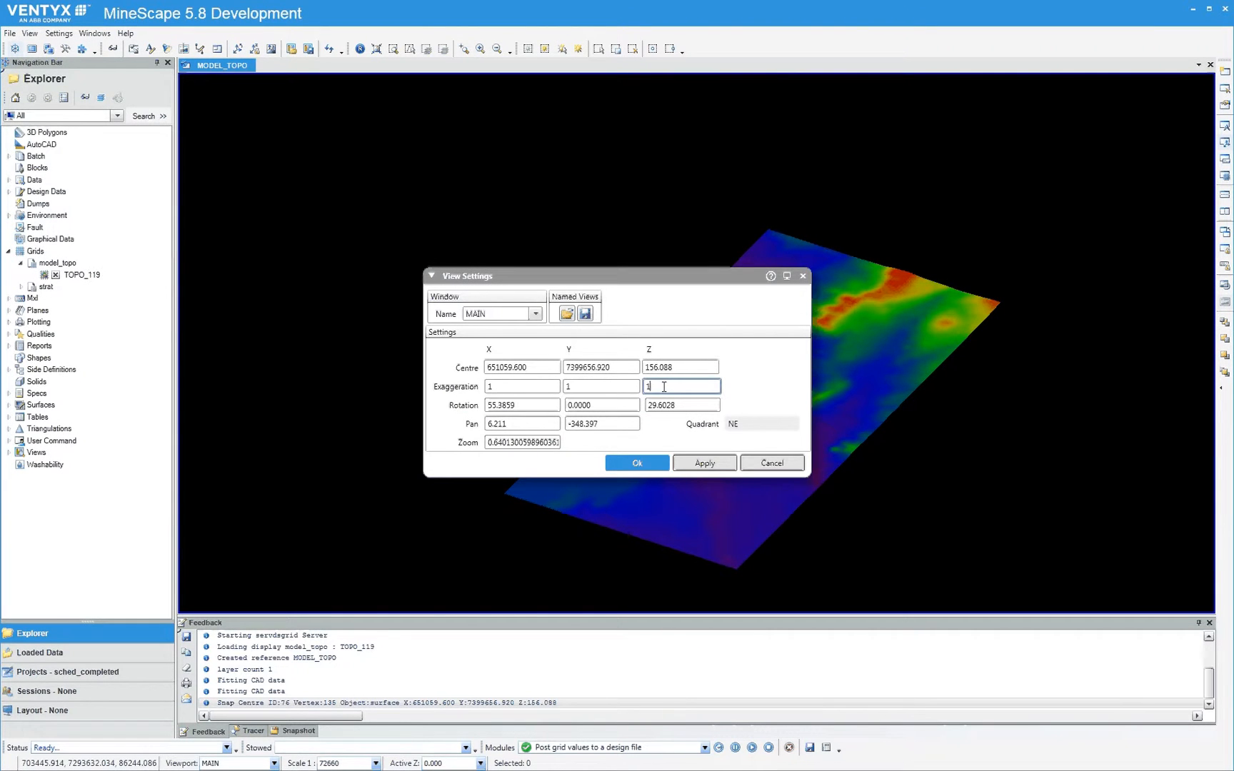
{"action": "type", "text": "0"}
{"action": "left_click", "coordinate": [639, 463]}
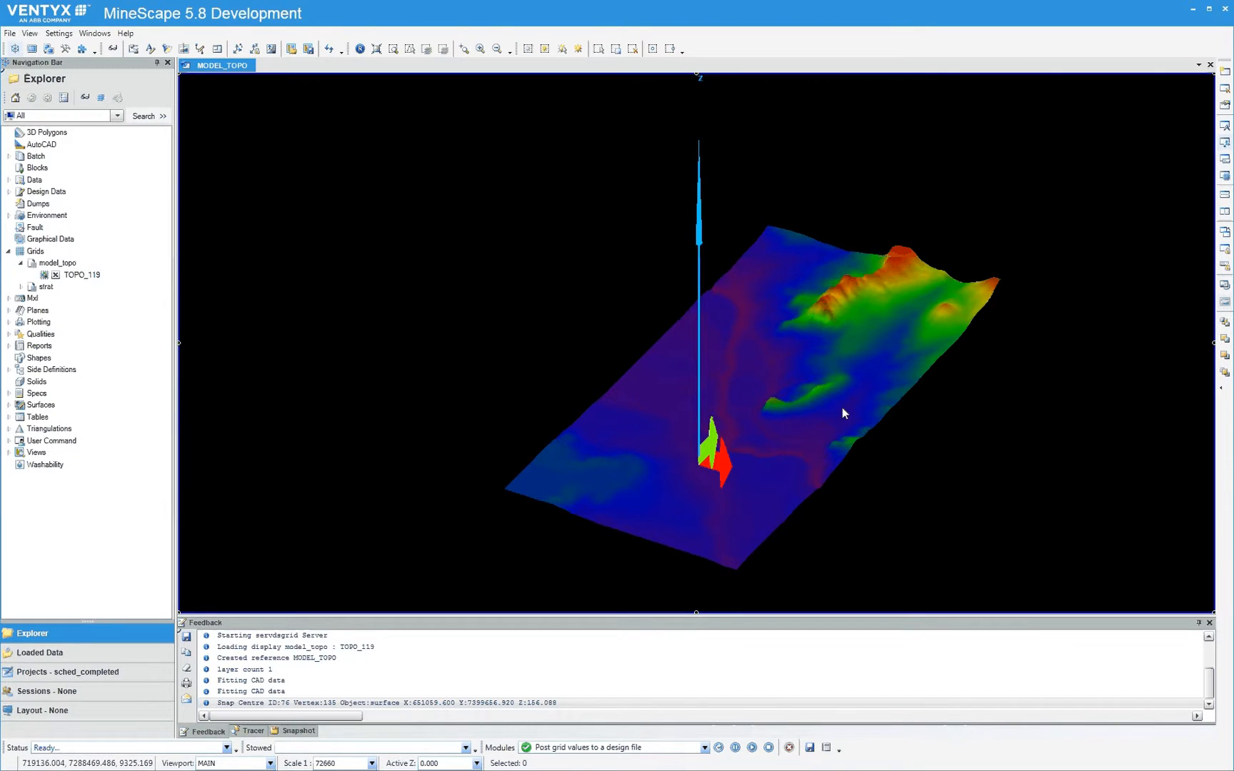
{"action": "middle_click_drag", "start_coordinate": [842, 408], "coordinate": [835, 417]}
{"action": "key", "text": "a"}
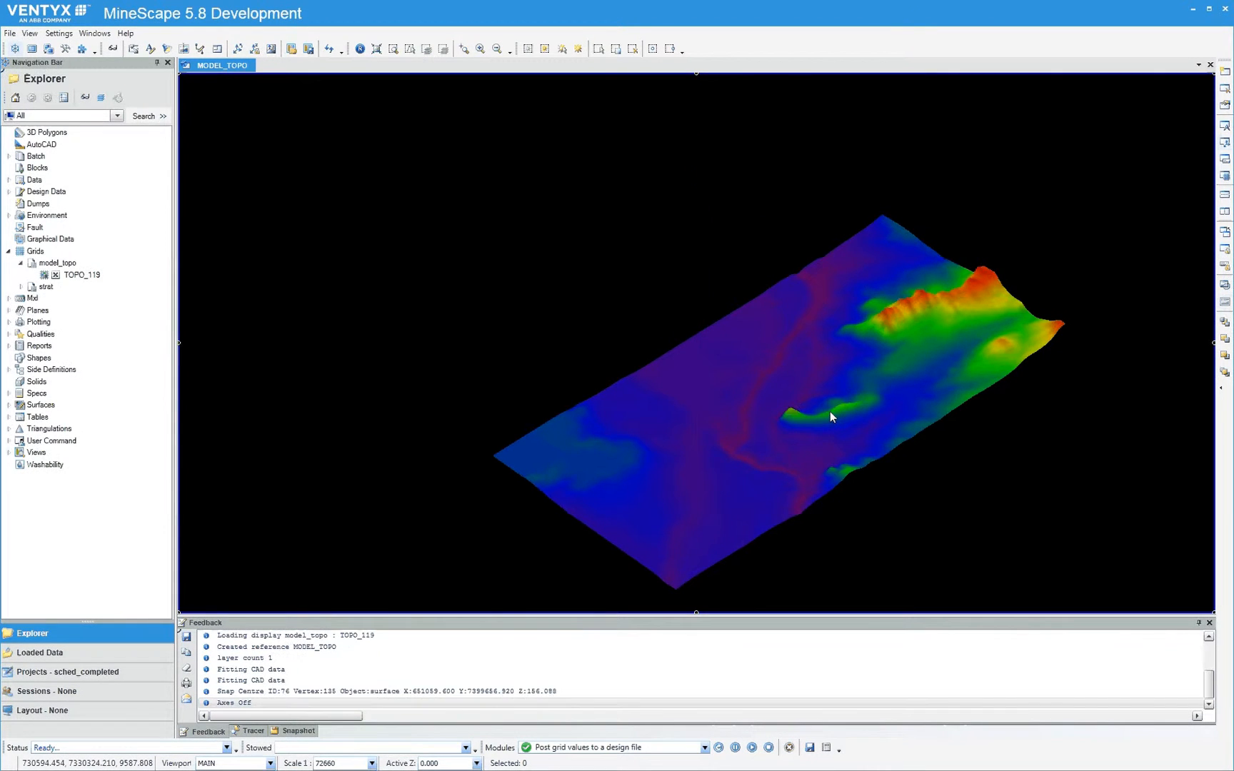
Load the Core plugin through the Plugin Manager
{"action": "left_click", "coordinate": [84, 50]}
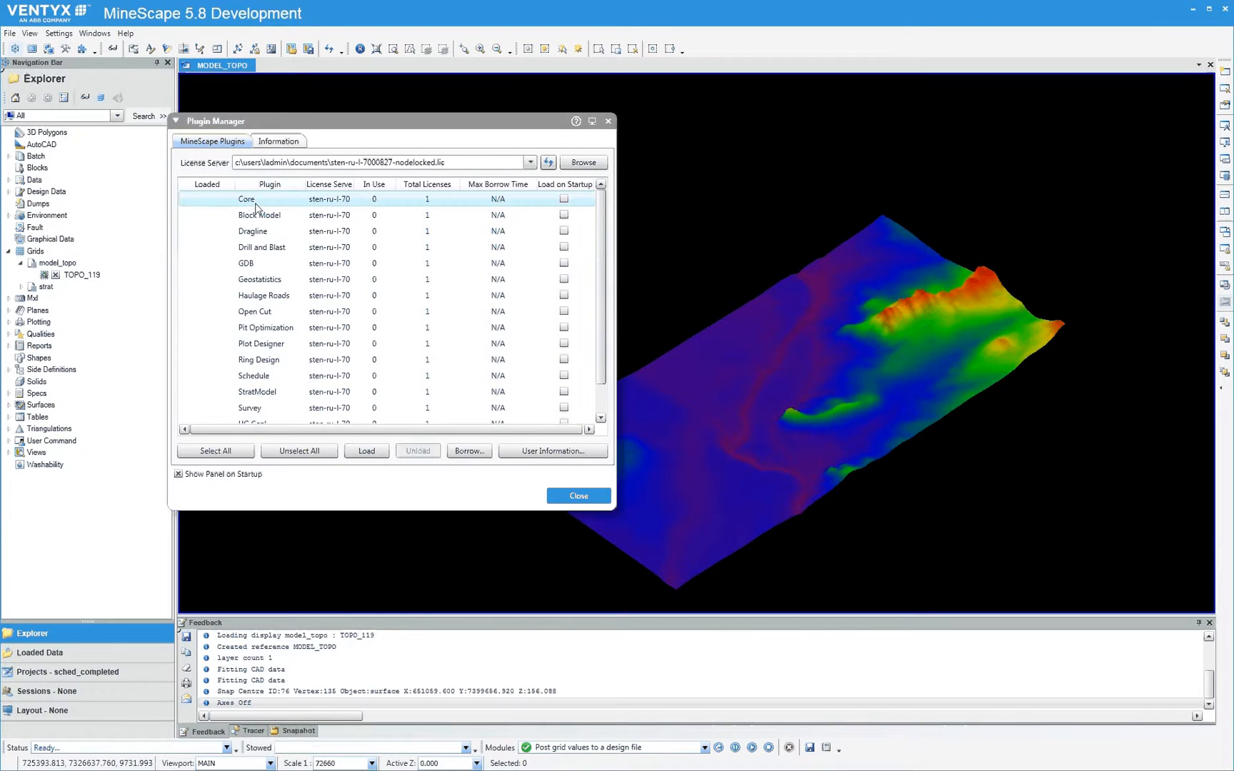
{"action": "left_click", "coordinate": [366, 450]}
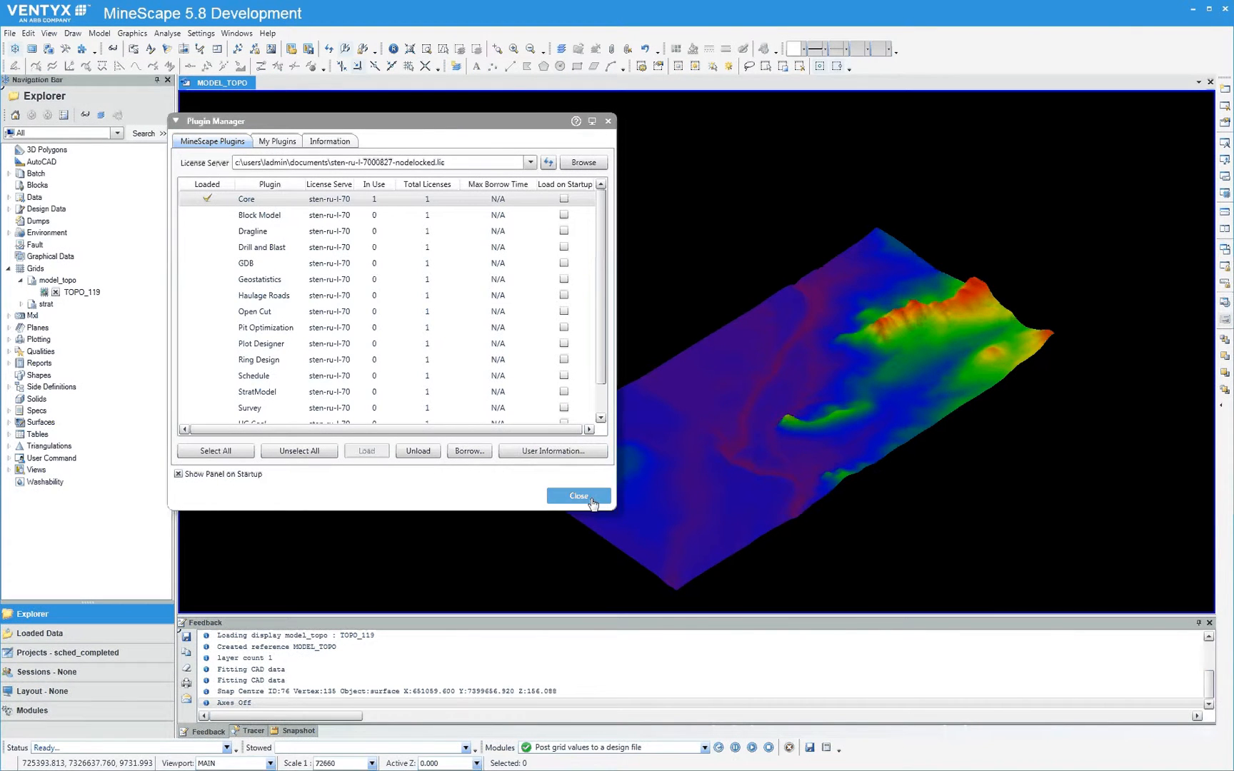
{"action": "left_click", "coordinate": [579, 496]}
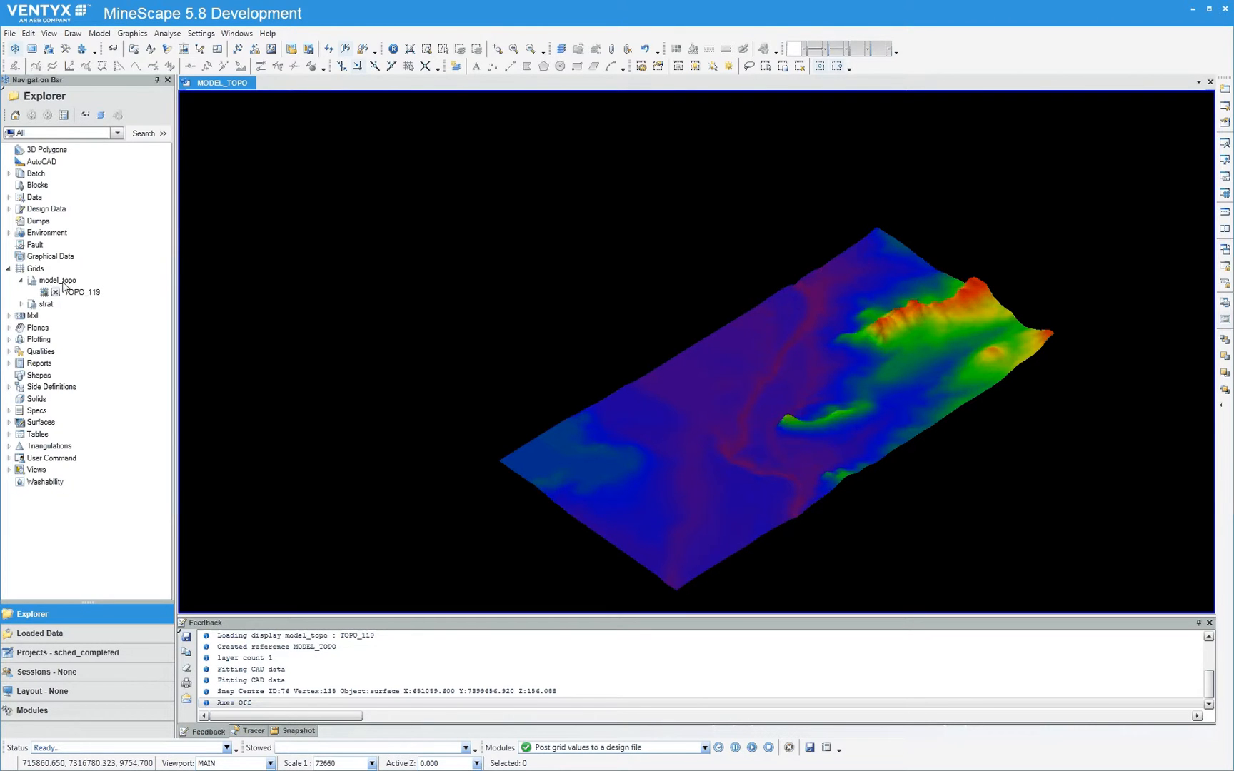
{"action": "right_click", "coordinate": [64, 284]}
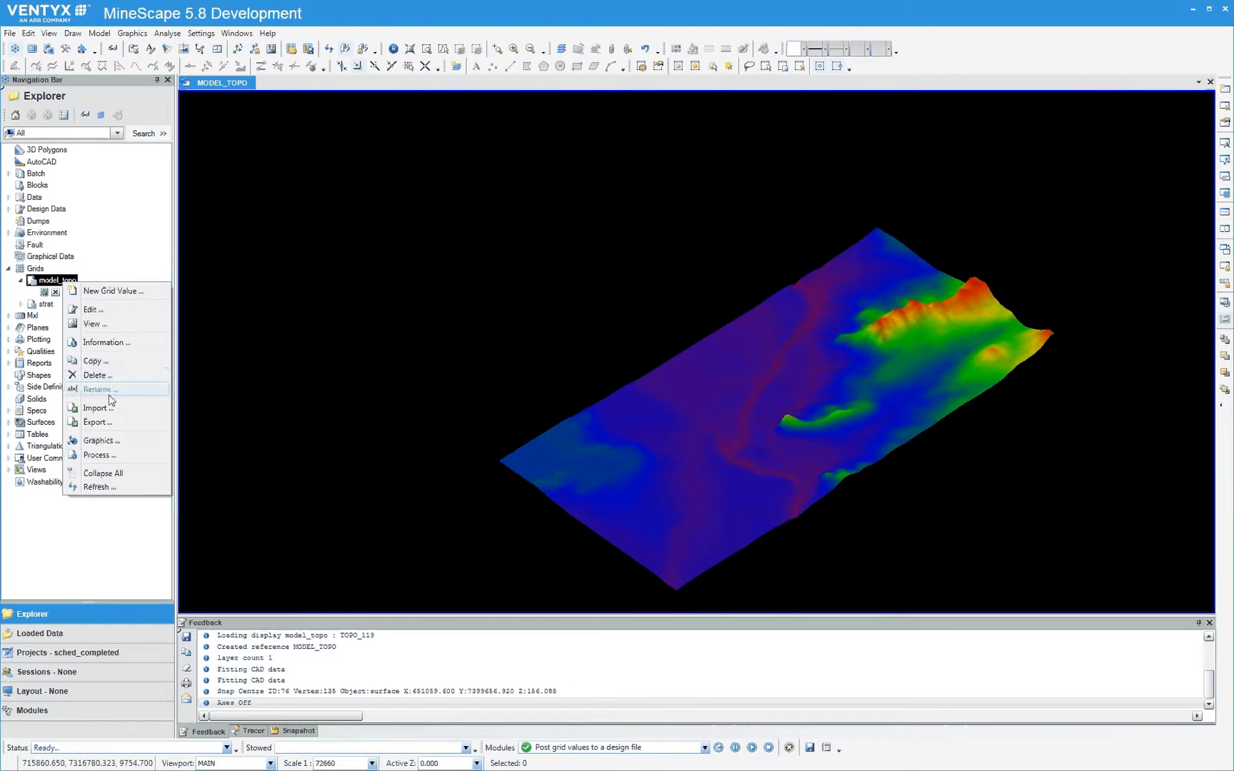
{"action": "left_click", "coordinate": [553, 362]}
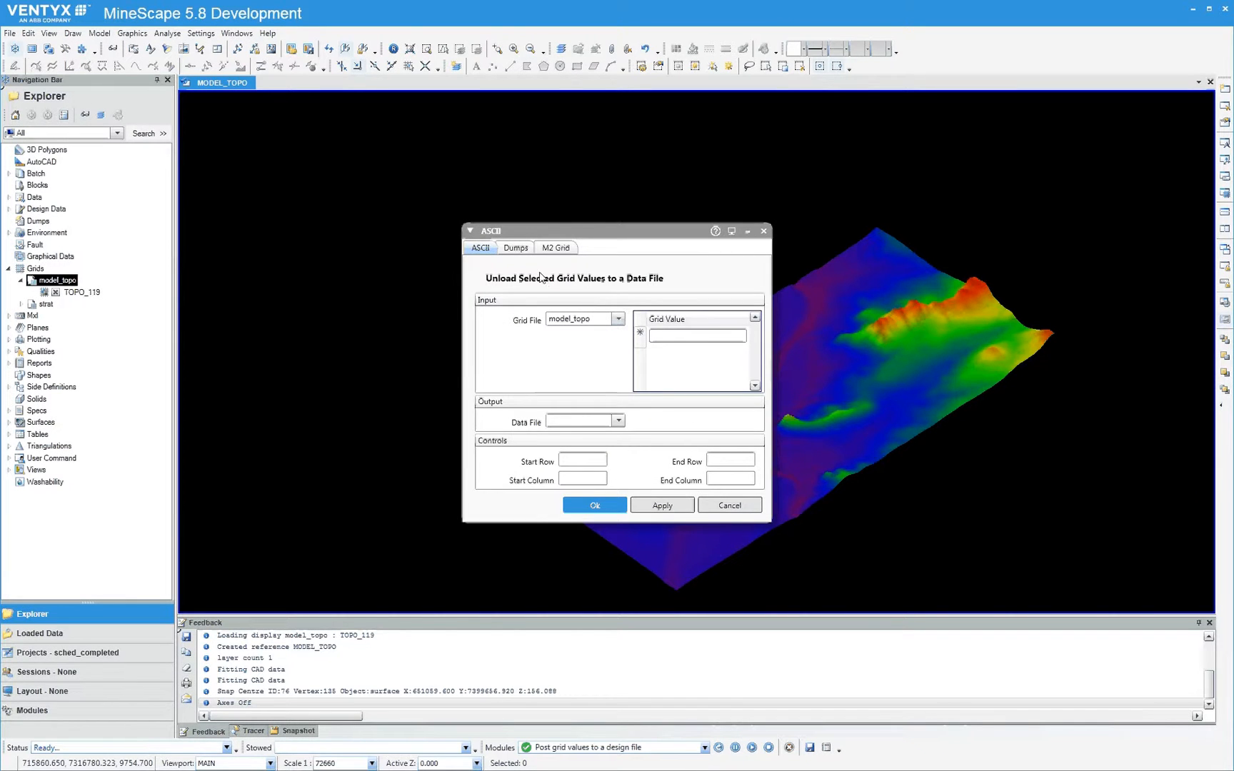
{"action": "left_click_drag", "start_coordinate": [559, 233], "coordinate": [336, 140]}
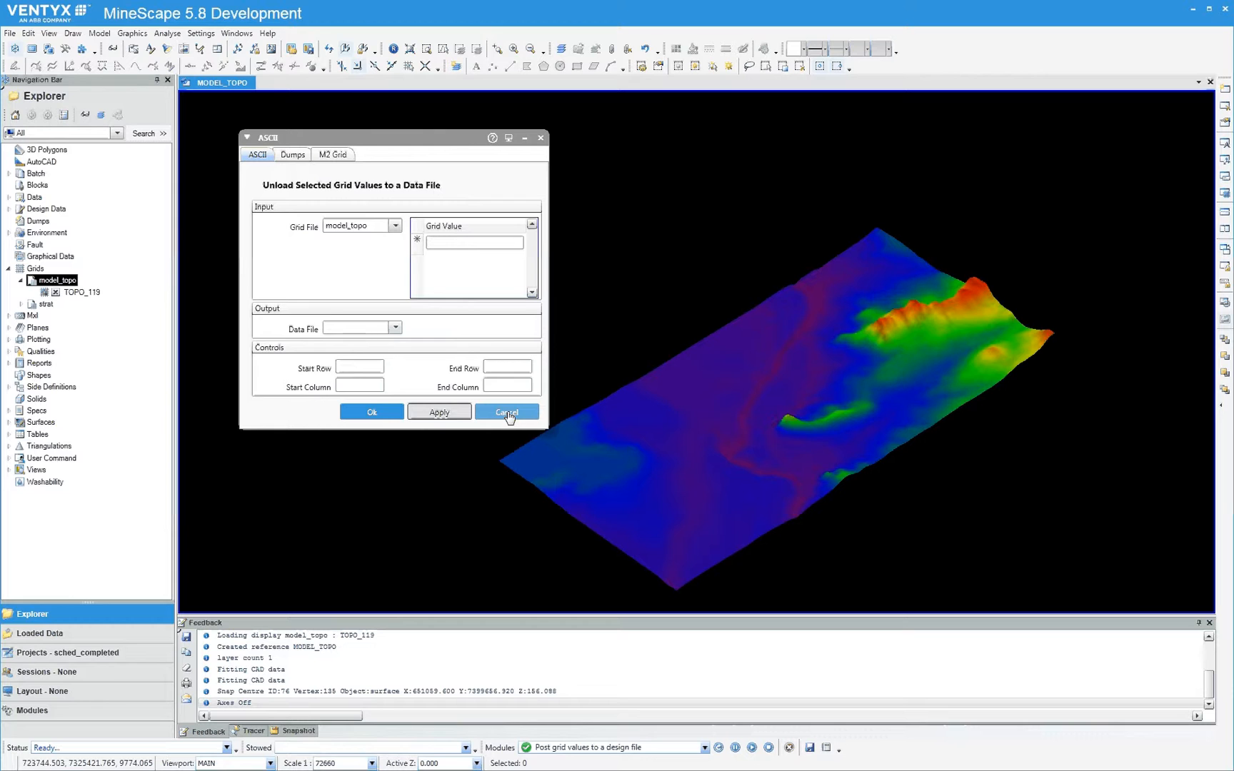
{"action": "left_click", "coordinate": [500, 413]}
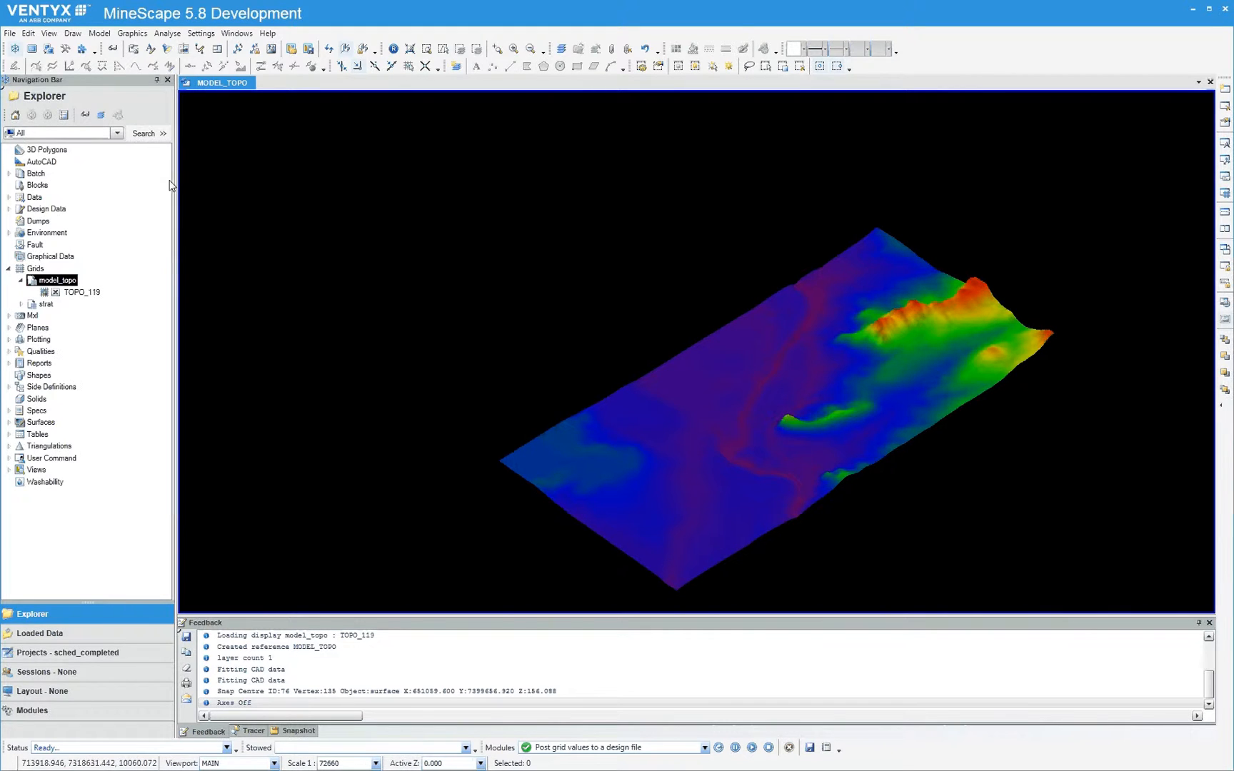
Create a mesh from model_topo's Topo_119 grid value in design file shedgraphics, overwriting the existing Fromgrid layer
{"action": "left_click", "coordinate": [140, 40]}
{"action": "mouse_move", "coordinate": [153, 101]}
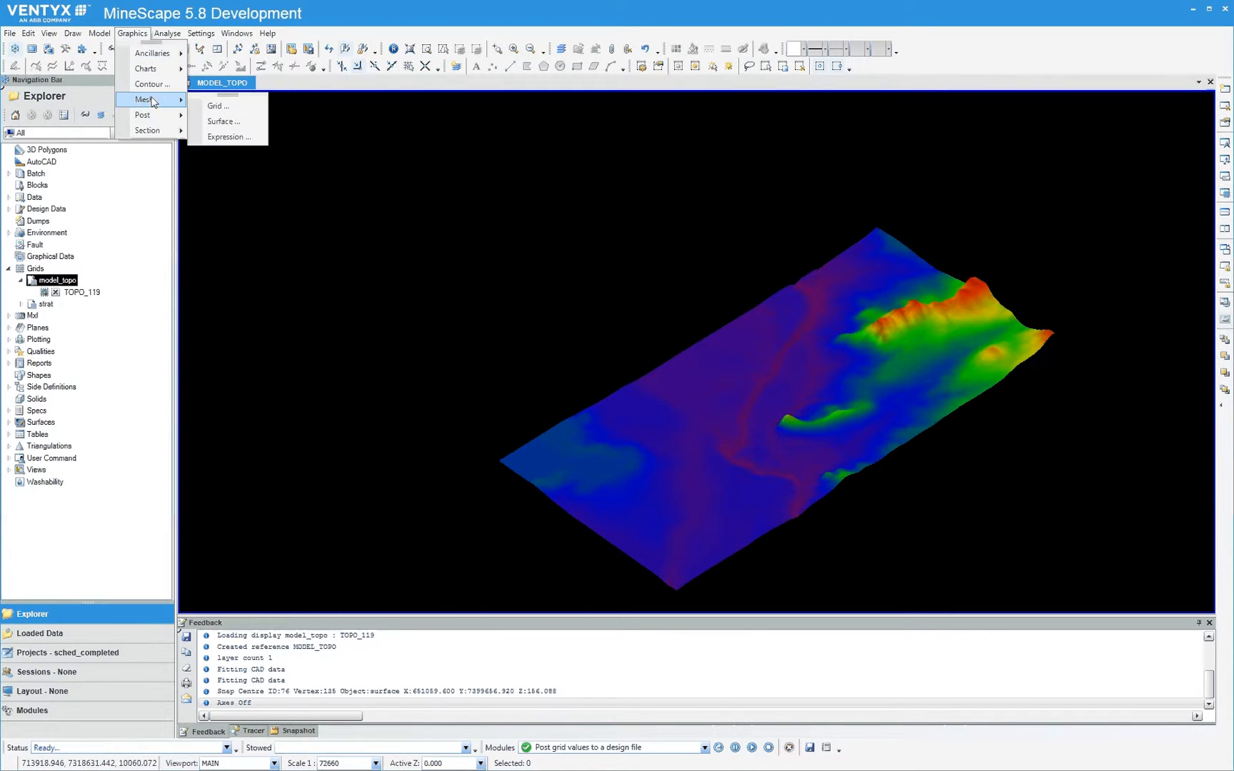
{"action": "left_click", "coordinate": [218, 107]}
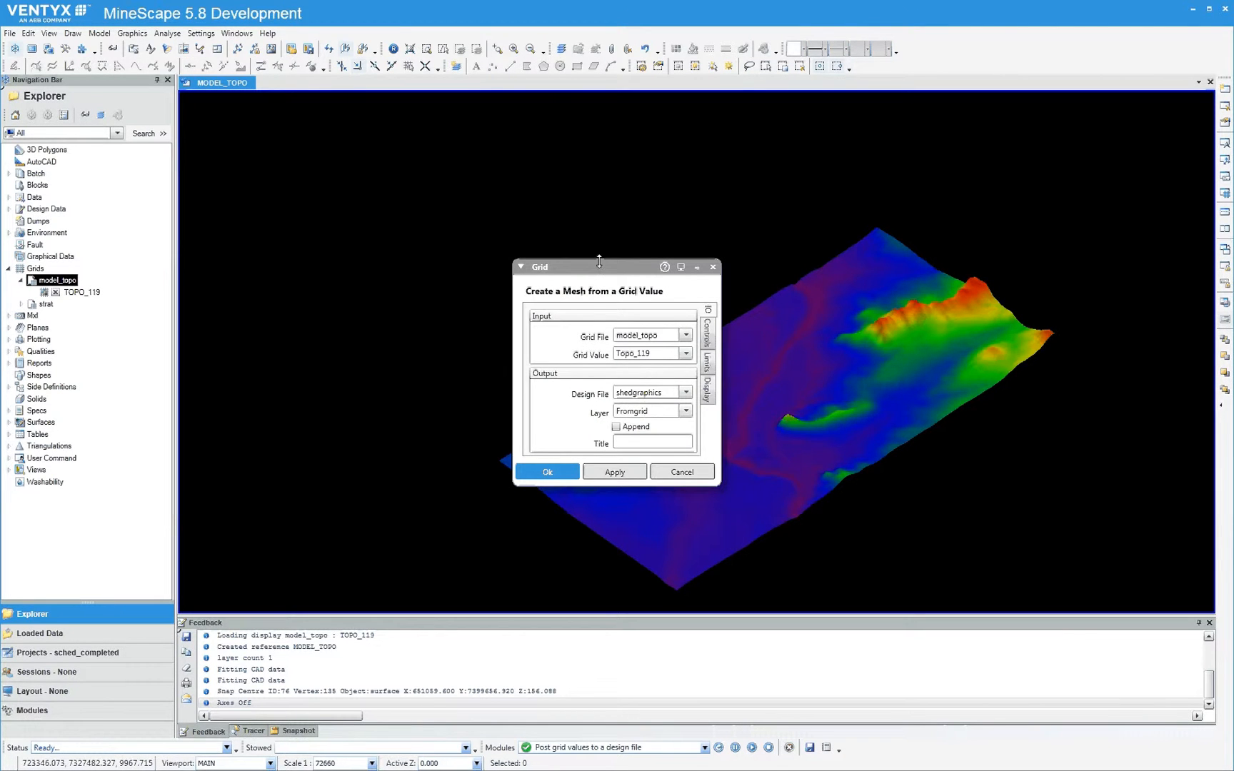
{"action": "left_click_drag", "start_coordinate": [599, 270], "coordinate": [343, 171]}
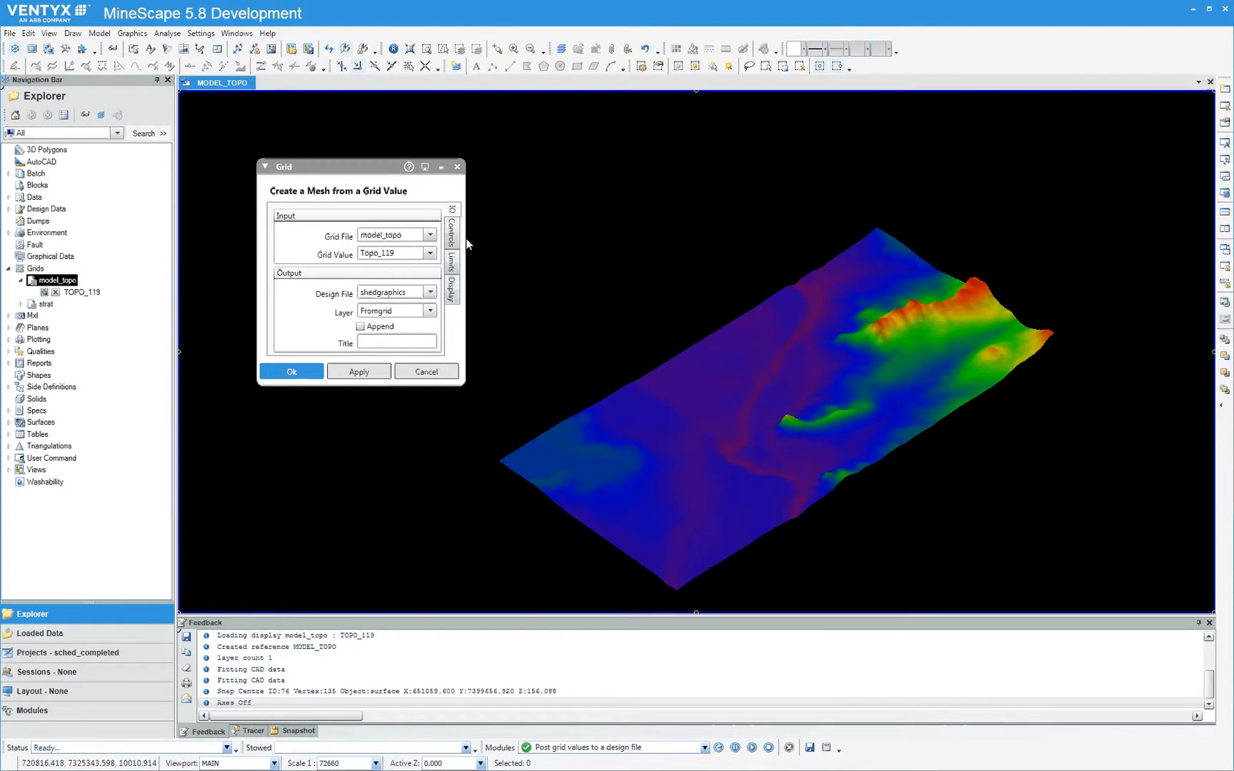
{"action": "left_click", "coordinate": [452, 240]}
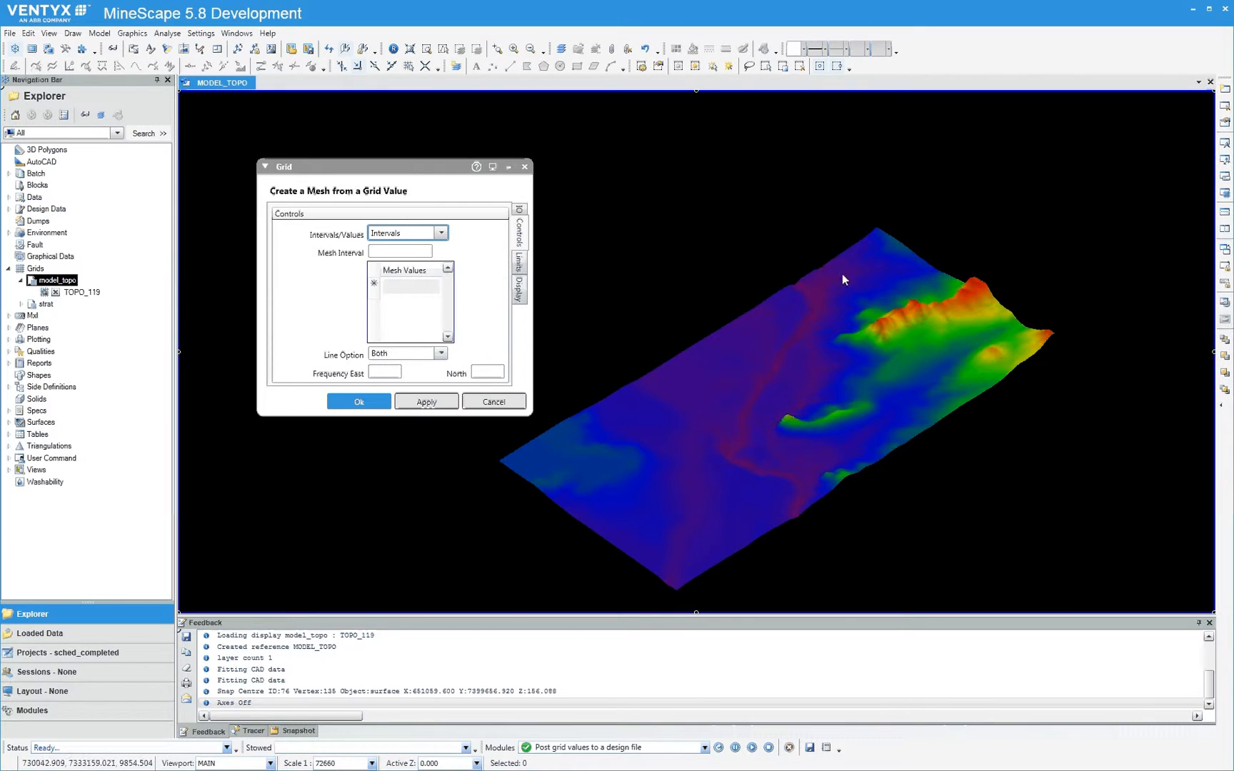
{"action": "left_click", "coordinate": [520, 262]}
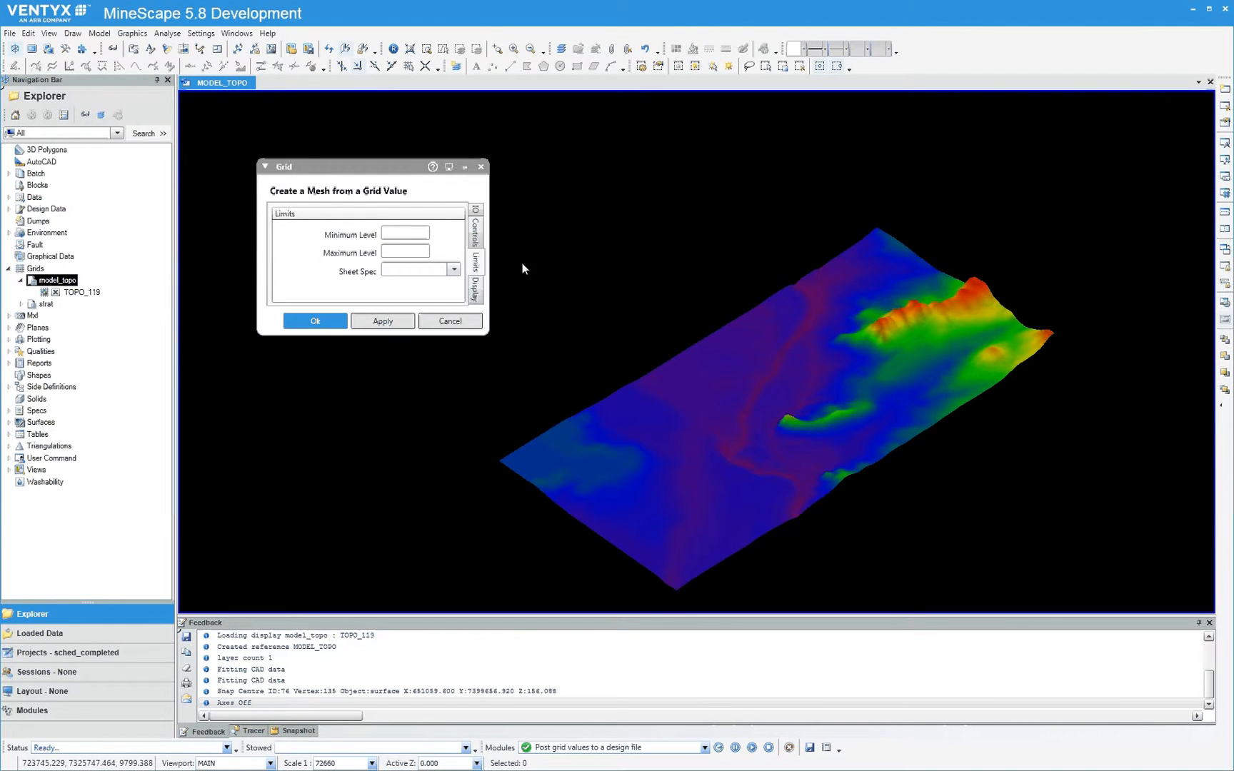
{"action": "left_click", "coordinate": [475, 298]}
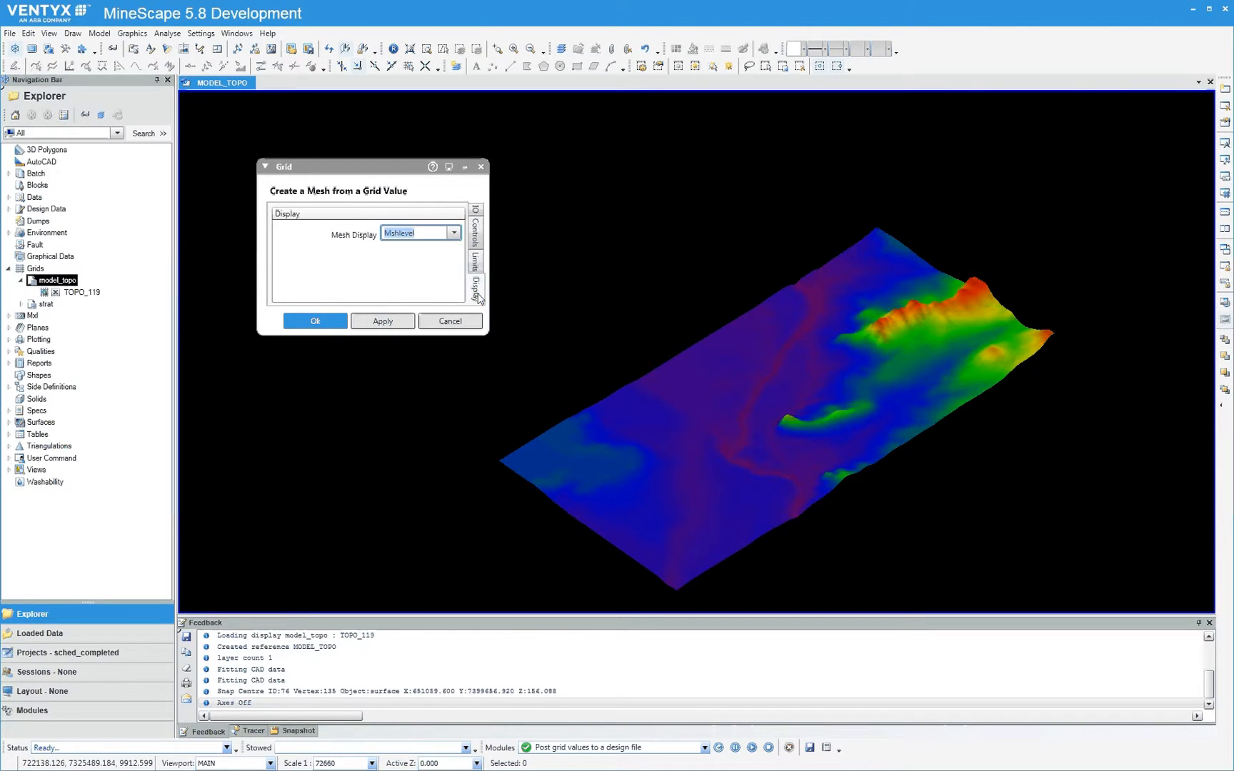
{"action": "left_click", "coordinate": [474, 208]}
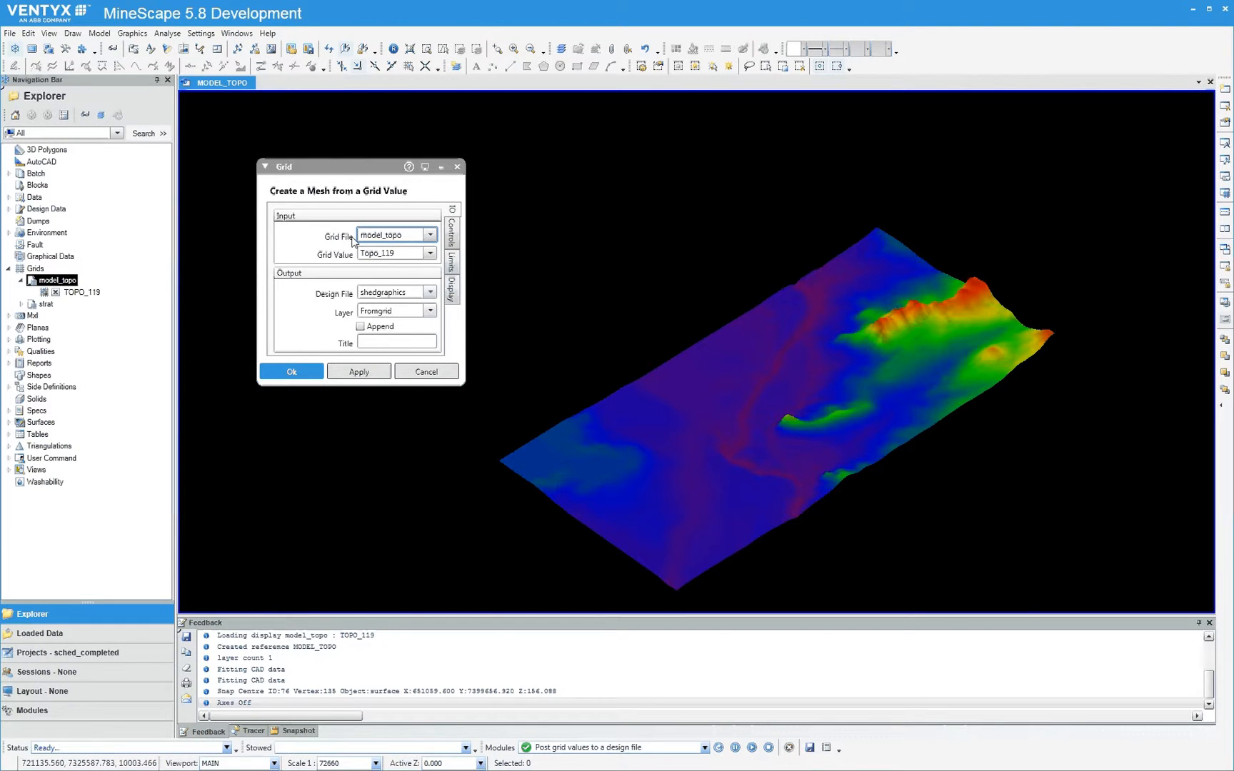
{"action": "left_click", "coordinate": [299, 373]}
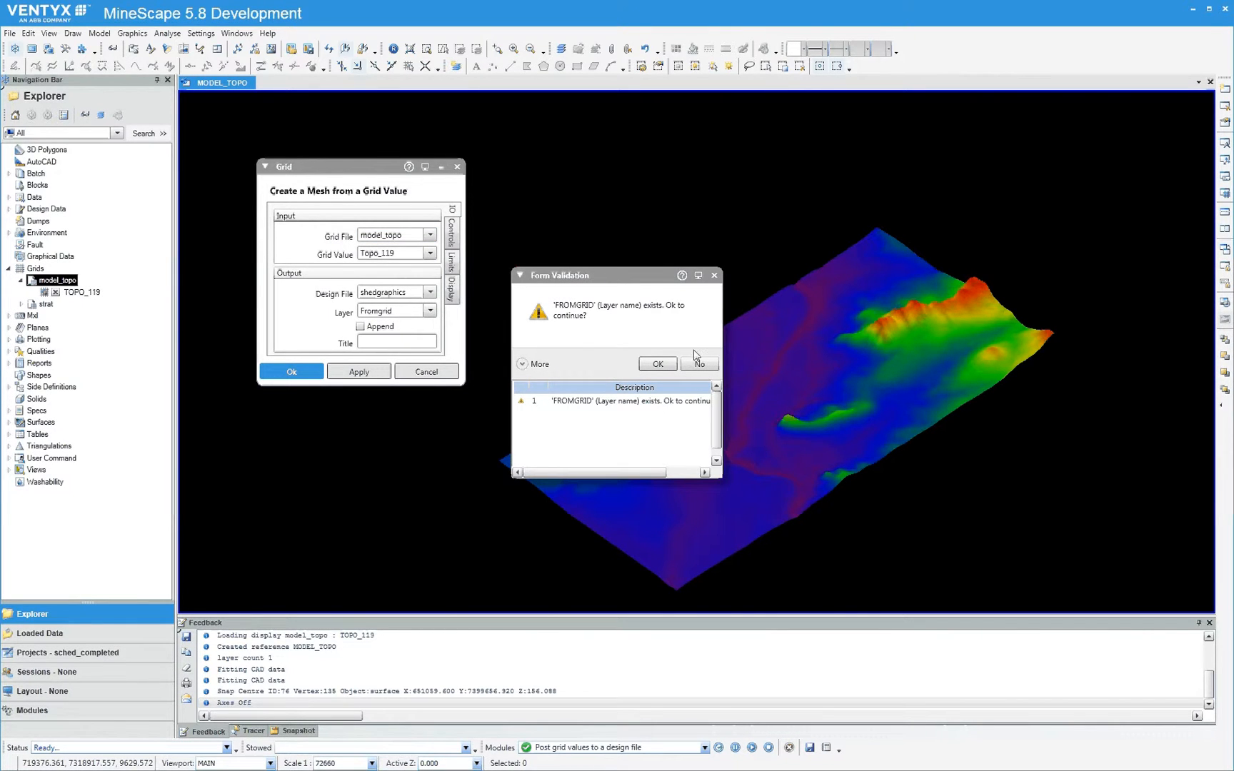
{"action": "left_click", "coordinate": [658, 365]}
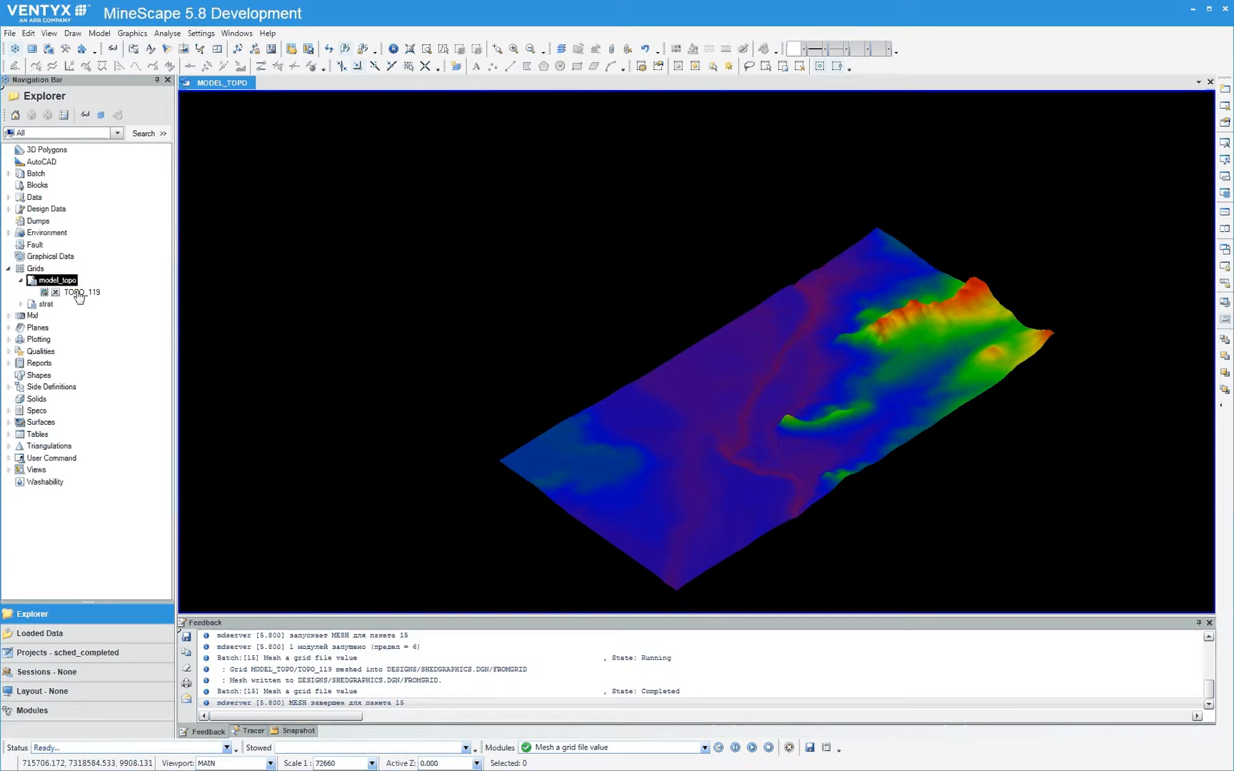
Display the FROMGRID layer of the shedgraphics design file and hide the TOPO_119 grid
{"action": "left_click", "coordinate": [9, 208]}
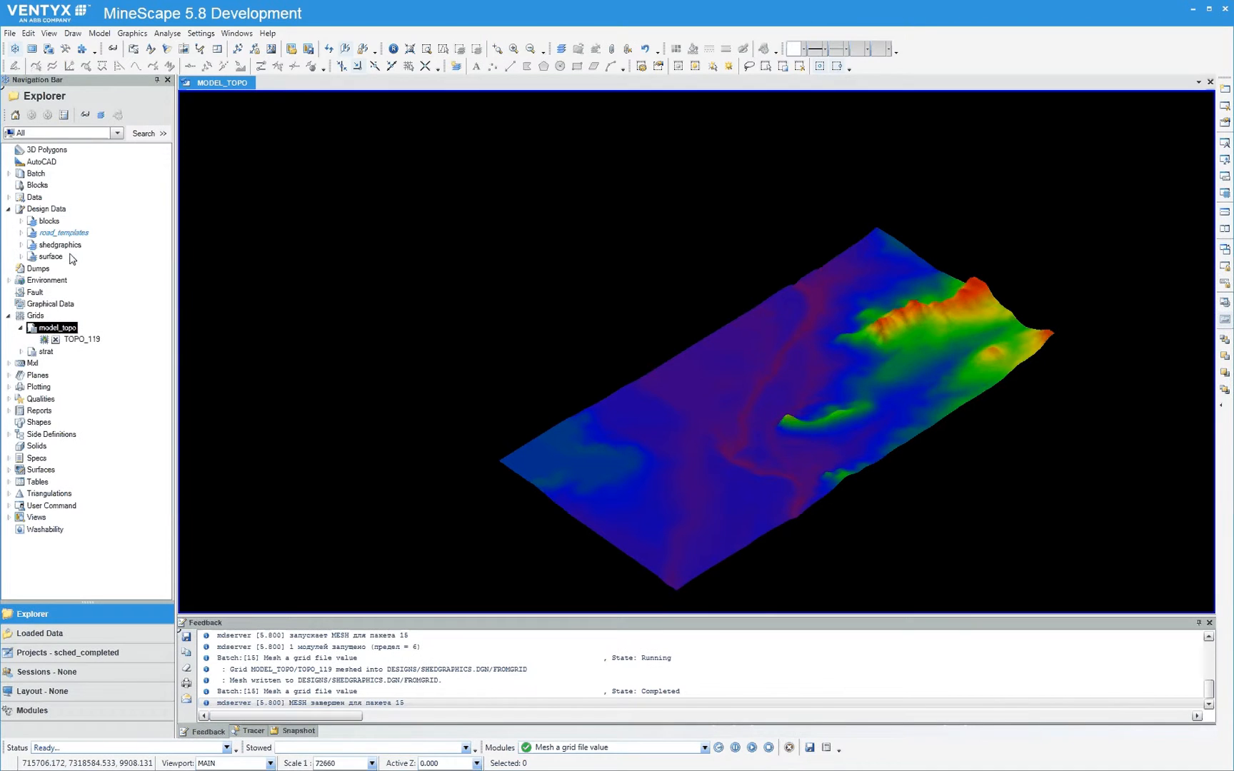
{"action": "left_click", "coordinate": [21, 244]}
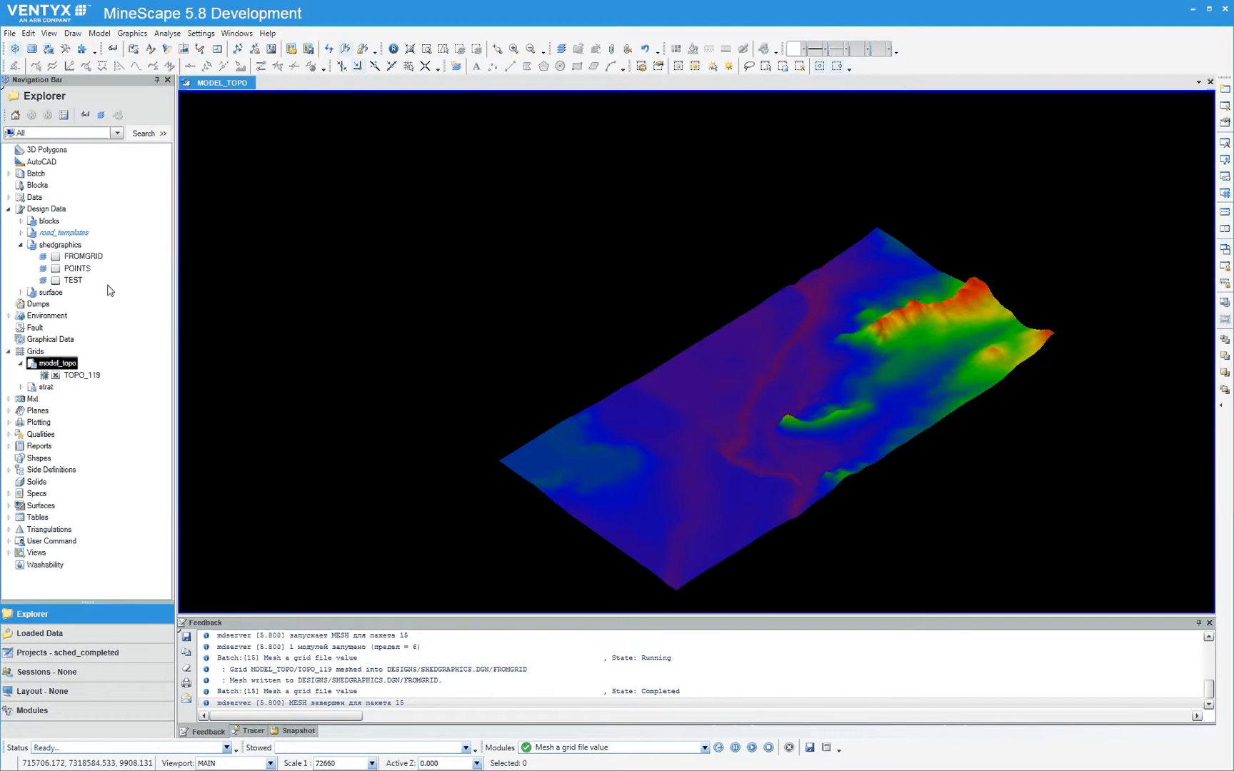
{"action": "left_click", "coordinate": [56, 257]}
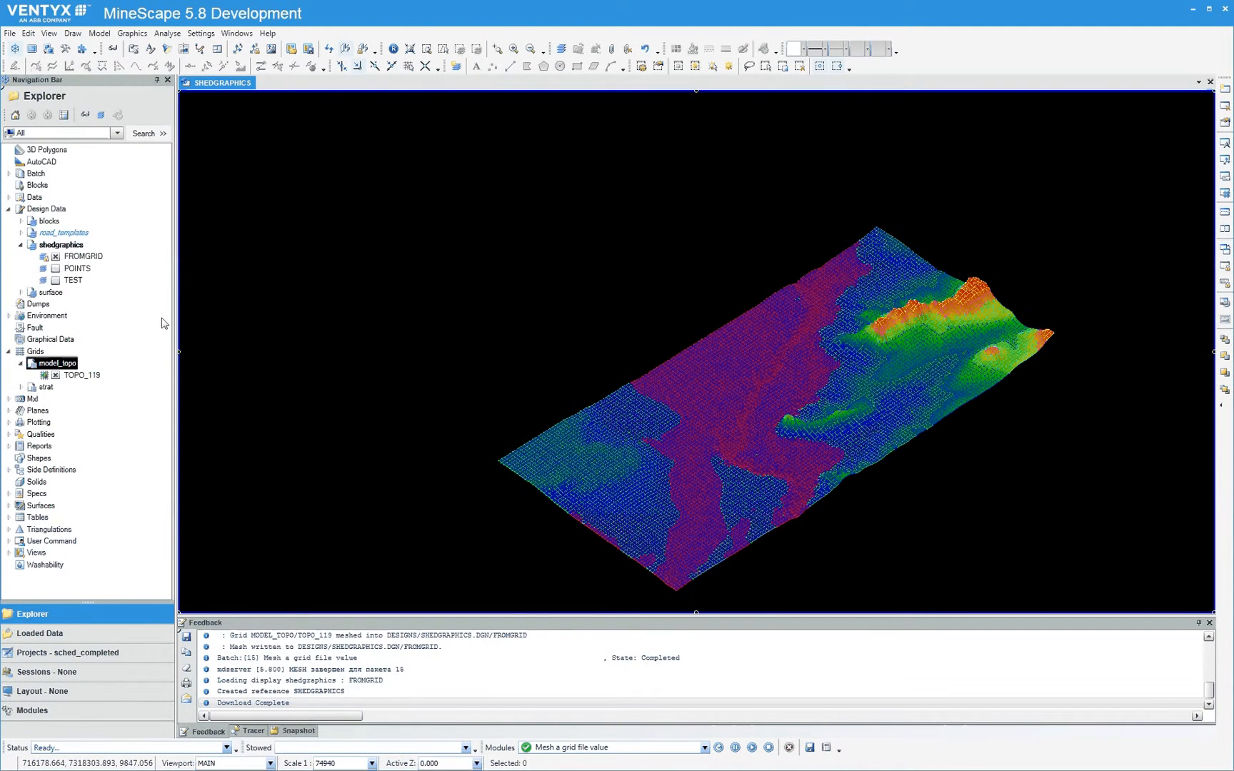
{"action": "left_click", "coordinate": [56, 375]}
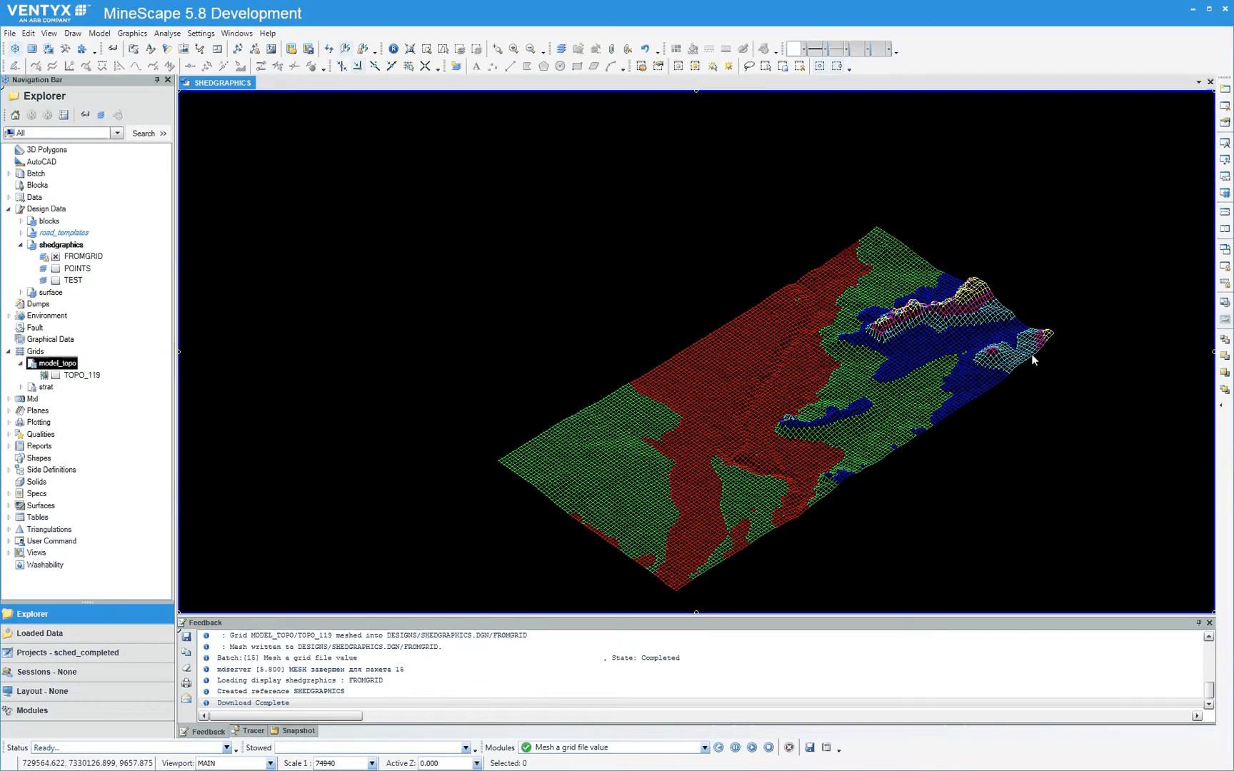
Examine the FROMGRID mesh up close by selecting individual mesh lines
{"action": "scroll", "coordinate": [780, 349], "scroll_direction": "up", "scroll_amount": 2}
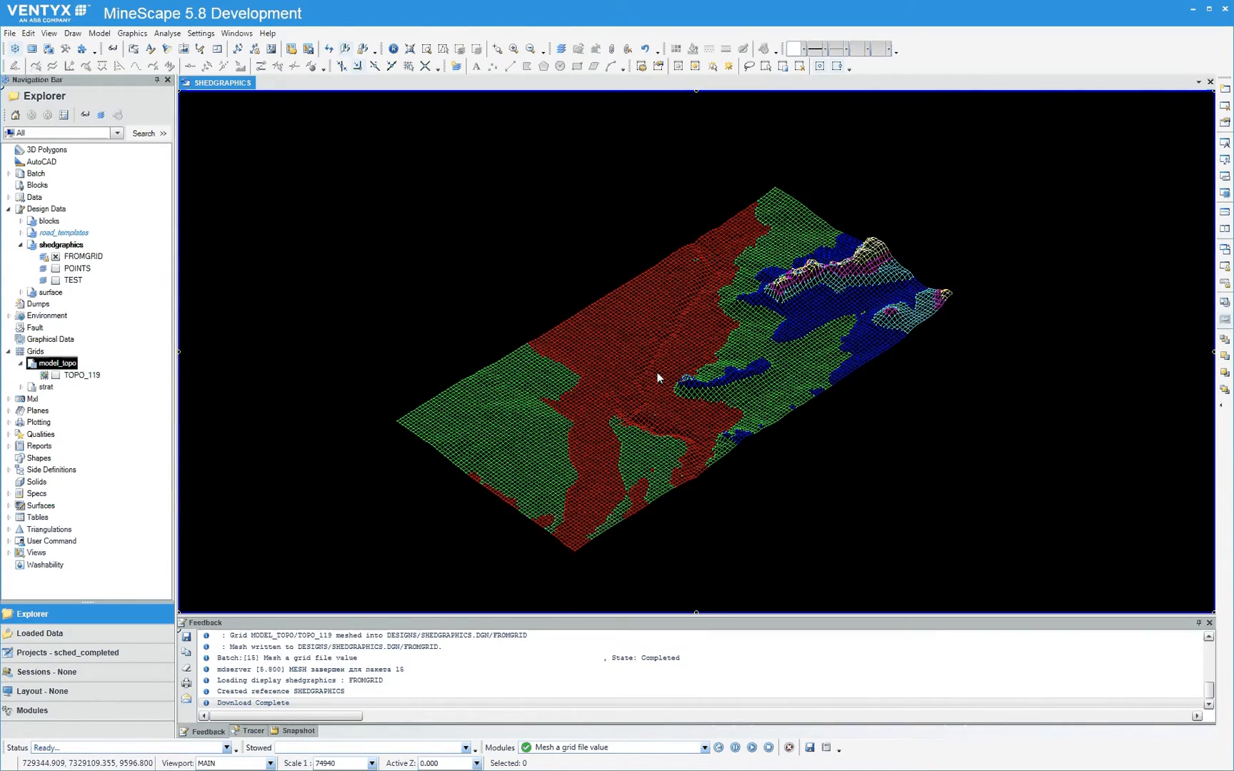
{"action": "scroll", "coordinate": [656, 372], "scroll_direction": "up", "scroll_amount": 1}
{"action": "scroll", "coordinate": [656, 371], "scroll_direction": "up", "scroll_amount": 3}
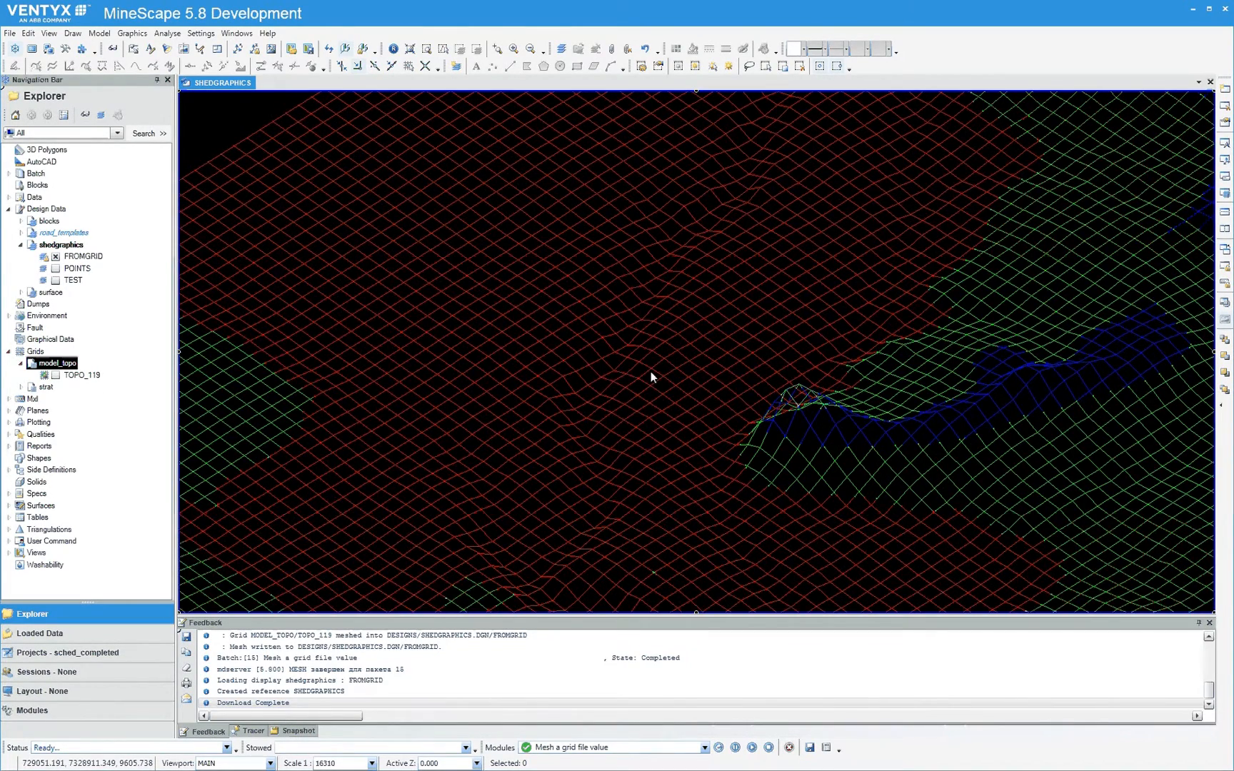
{"action": "left_click", "coordinate": [582, 343]}
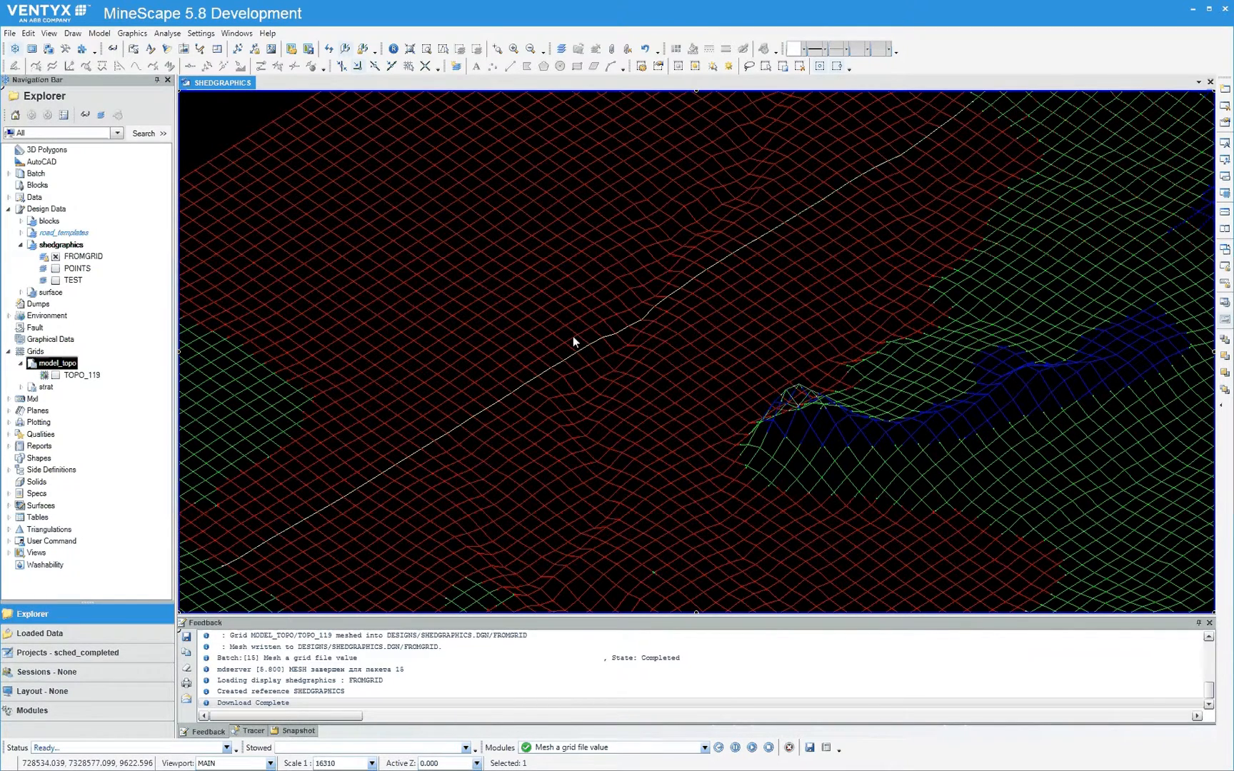
{"action": "left_click", "coordinate": [573, 336]}
{"action": "left_click", "coordinate": [788, 426]}
{"action": "scroll", "coordinate": [801, 426], "scroll_direction": "down", "scroll_amount": 2}
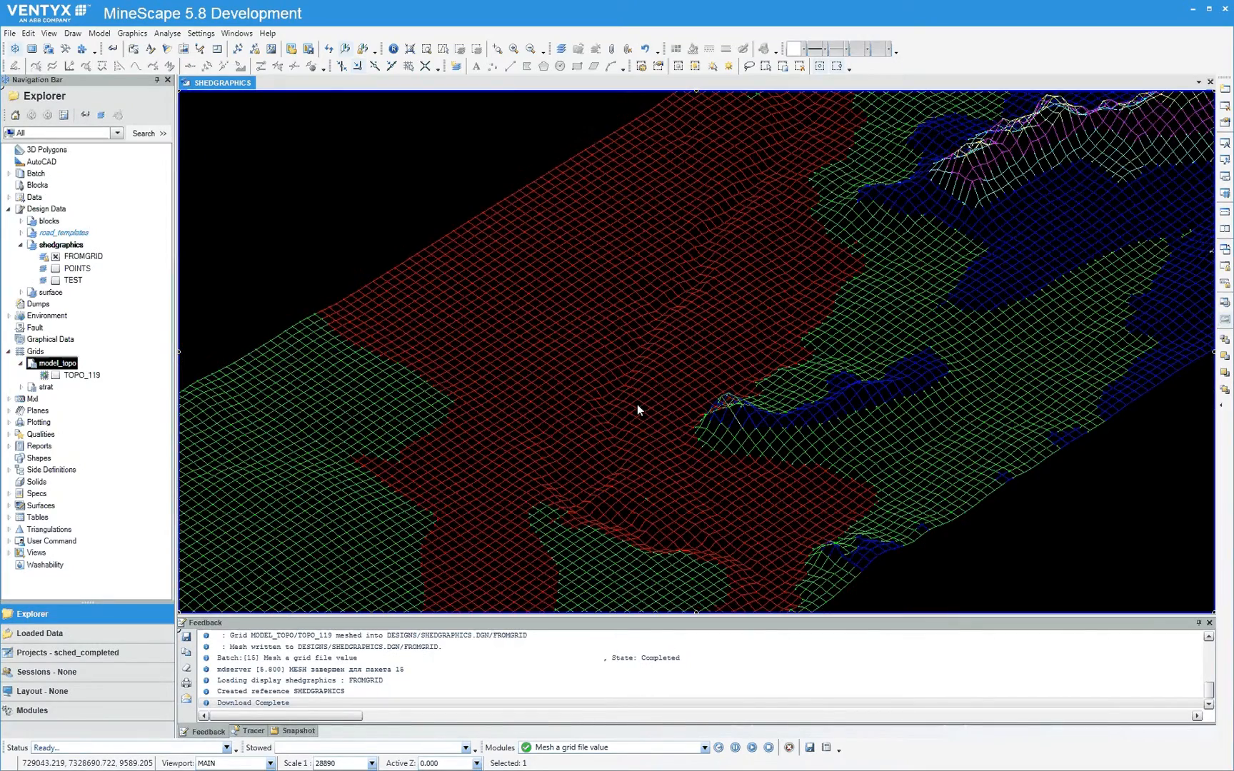
{"action": "scroll", "coordinate": [637, 404], "scroll_direction": "down", "scroll_amount": 3}
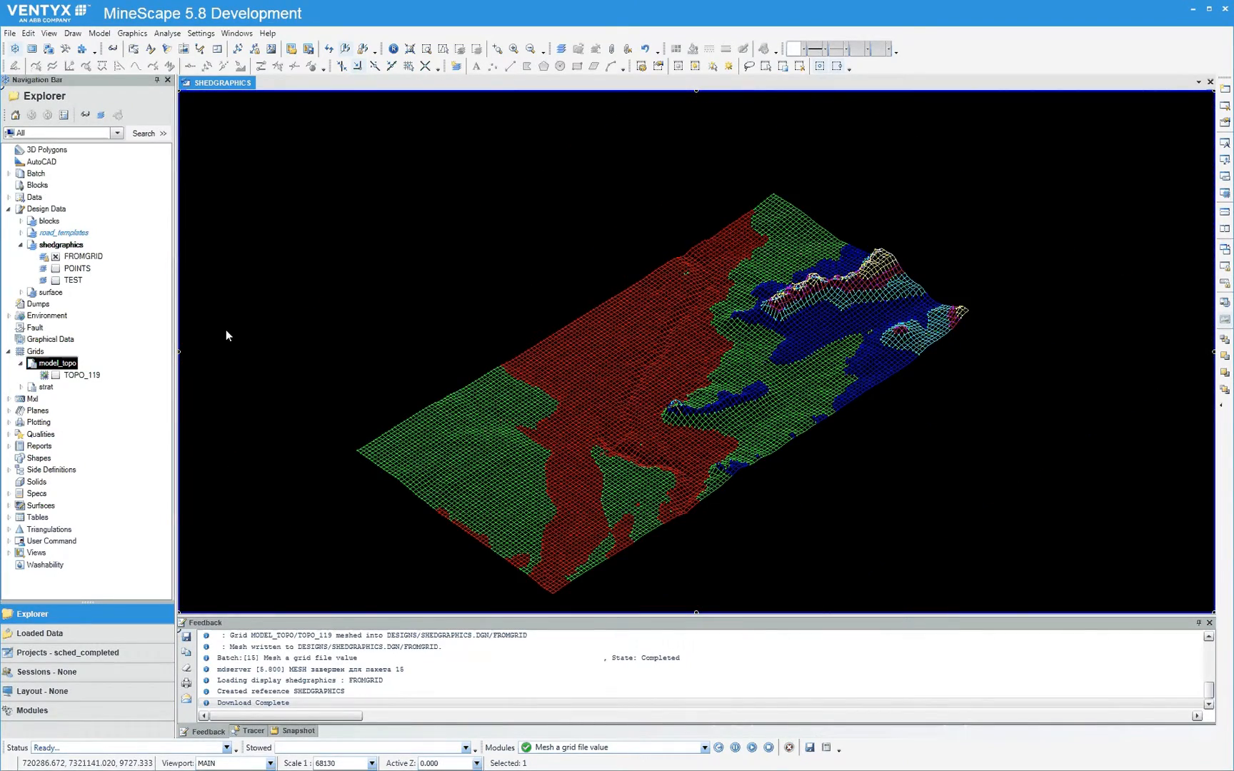
Open the FROM_LINES triangle set of the from_grid triangulation for editing
{"action": "left_click", "coordinate": [10, 529]}
{"action": "left_click", "coordinate": [22, 541]}
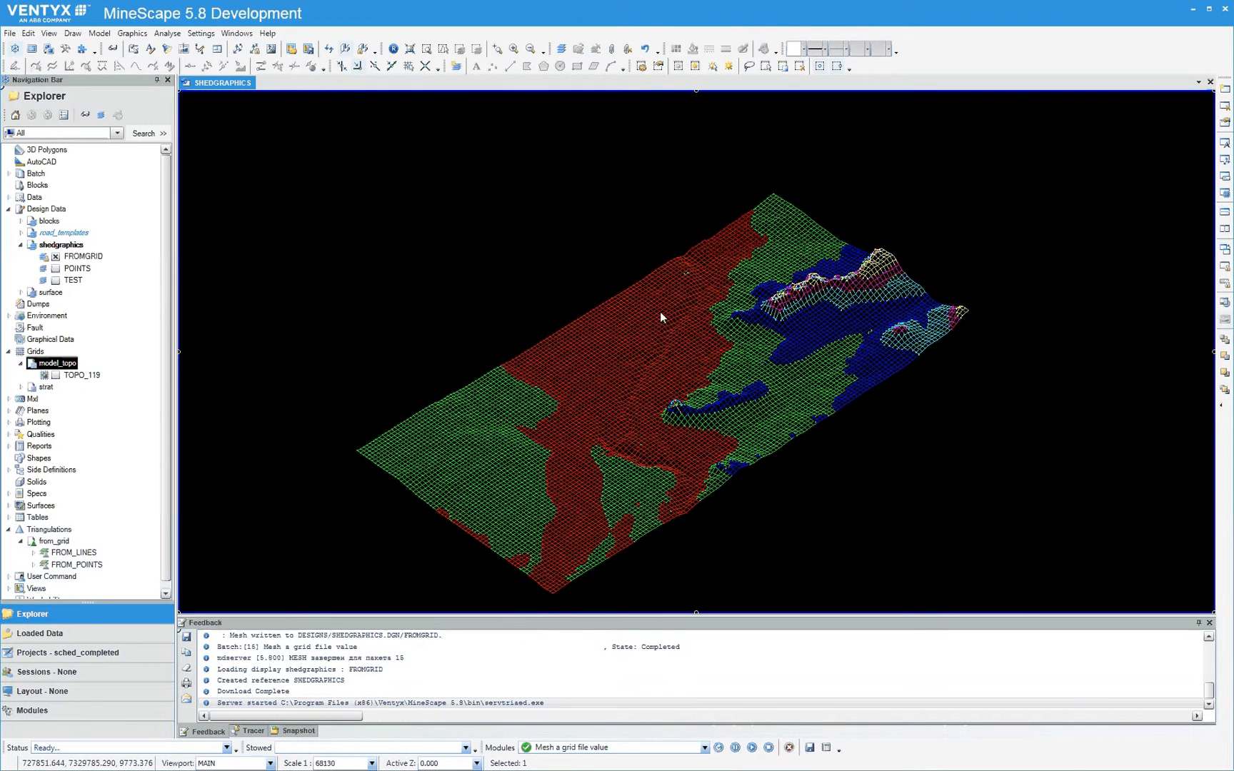
{"action": "middle_click_drag", "start_coordinate": [668, 404], "coordinate": [686, 331]}
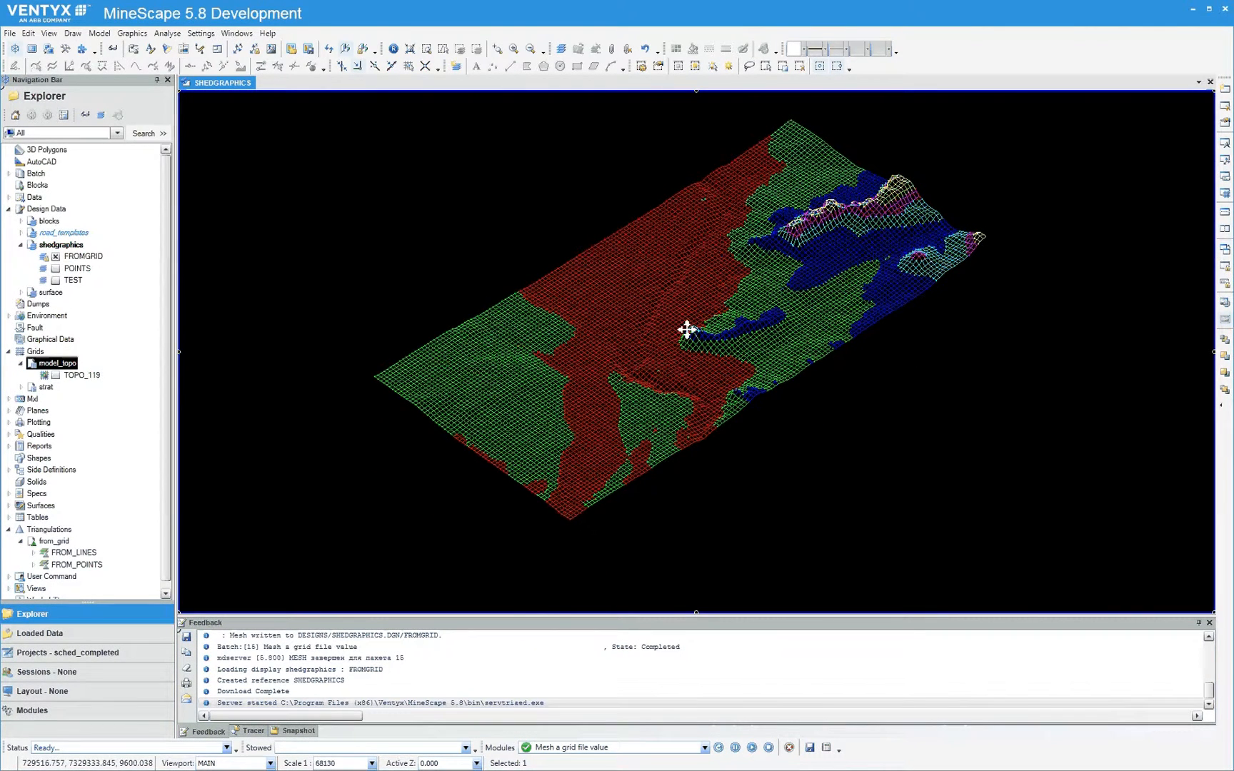
{"action": "double_click", "coordinate": [64, 556]}
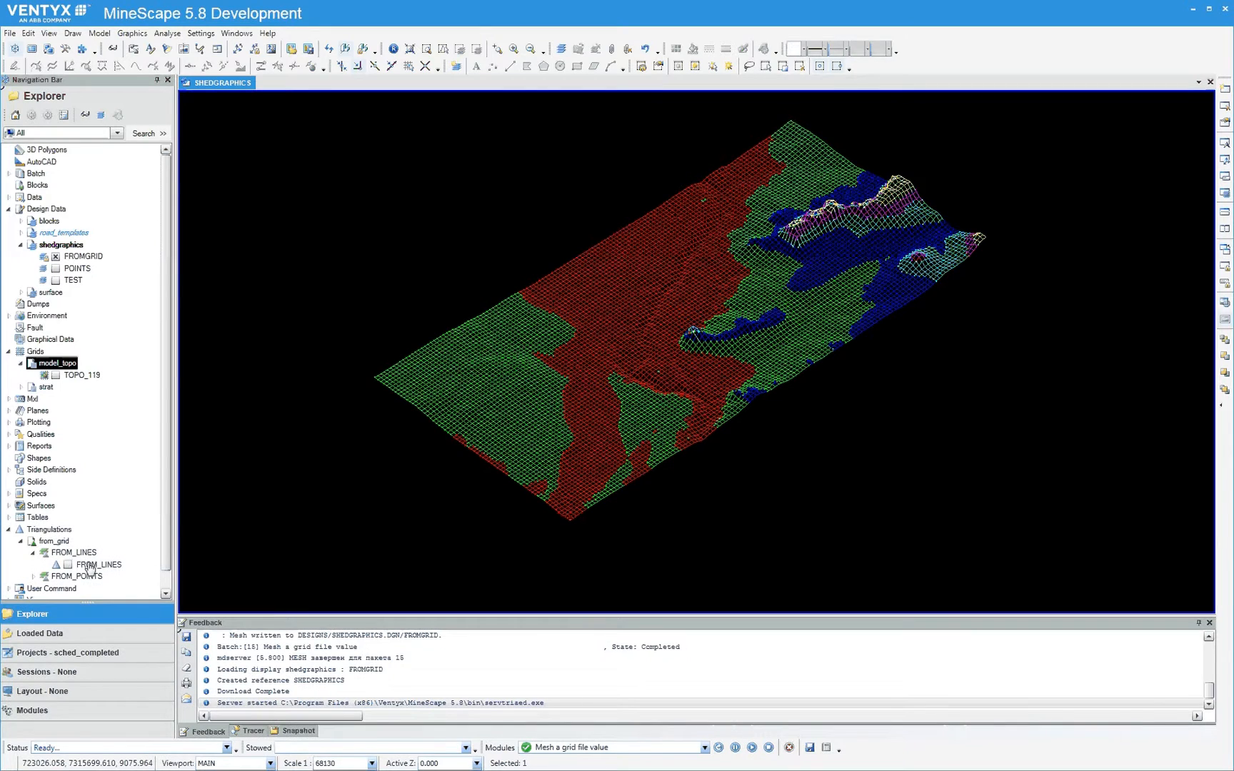
{"action": "right_click", "coordinate": [89, 567]}
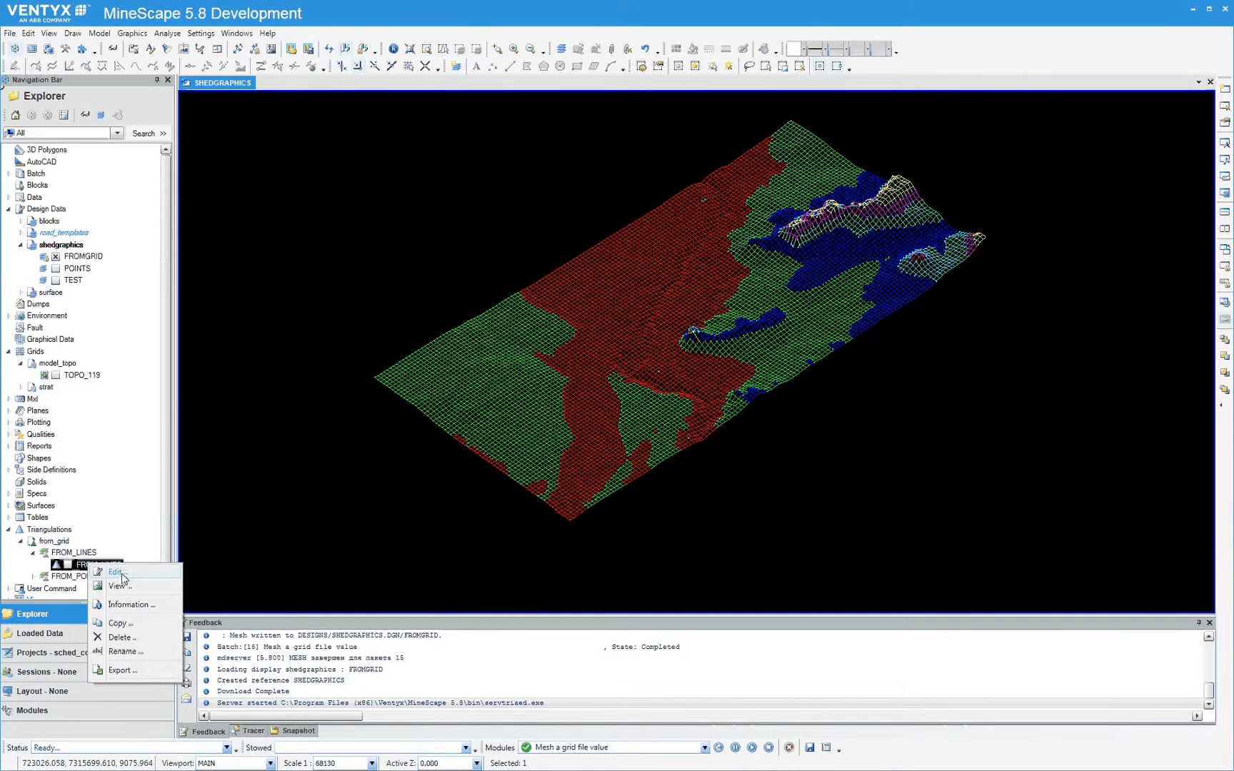
{"action": "left_click", "coordinate": [116, 572]}
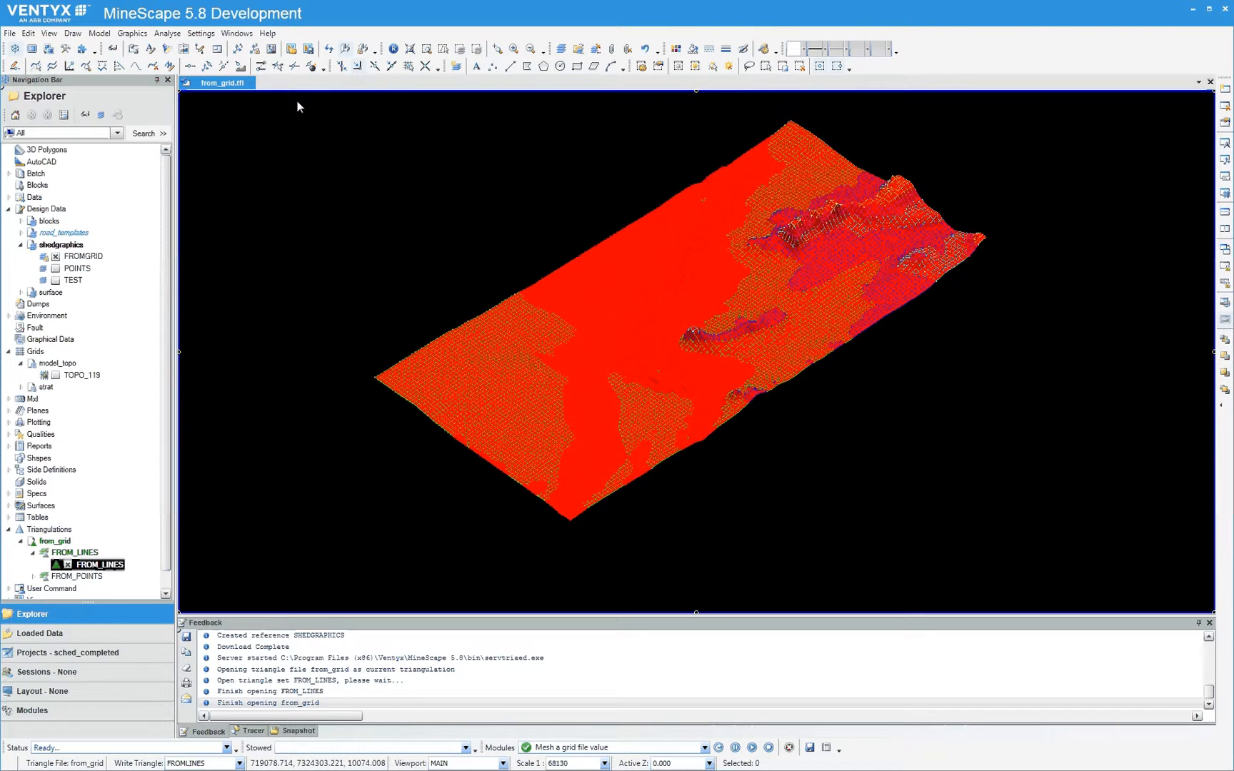
Triangulate all the displayed FROMGRID mesh lines into the FROM_LINES set, overwriting the existing triangulation
{"action": "left_click_drag", "start_coordinate": [297, 102], "coordinate": [1054, 547]}
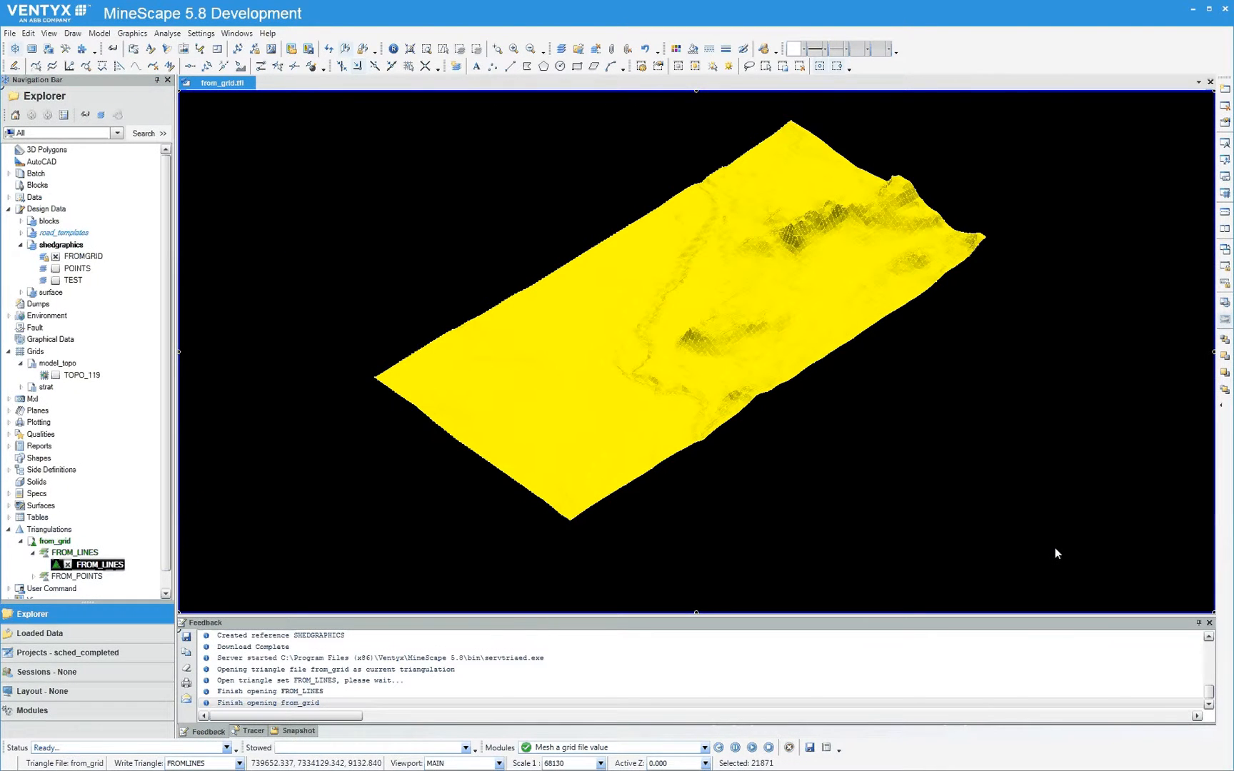
{"action": "left_click", "coordinate": [72, 33]}
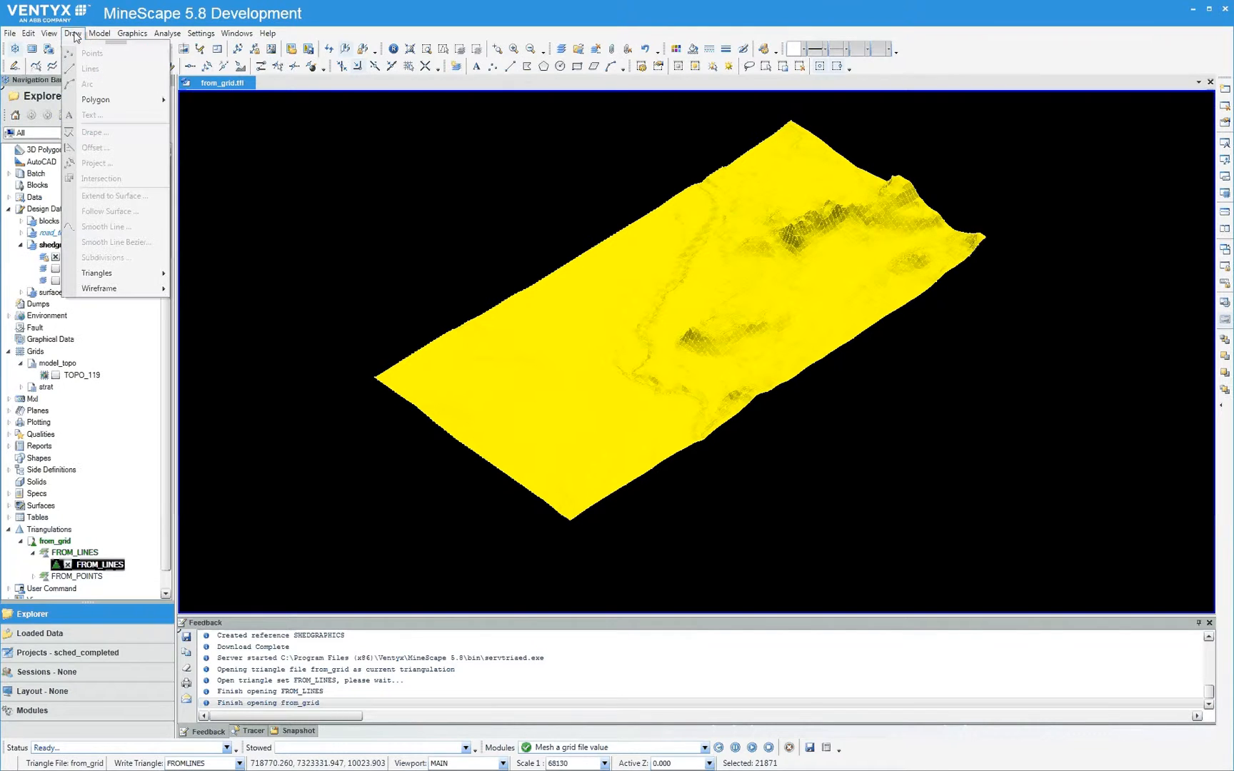
{"action": "left_click", "coordinate": [120, 276]}
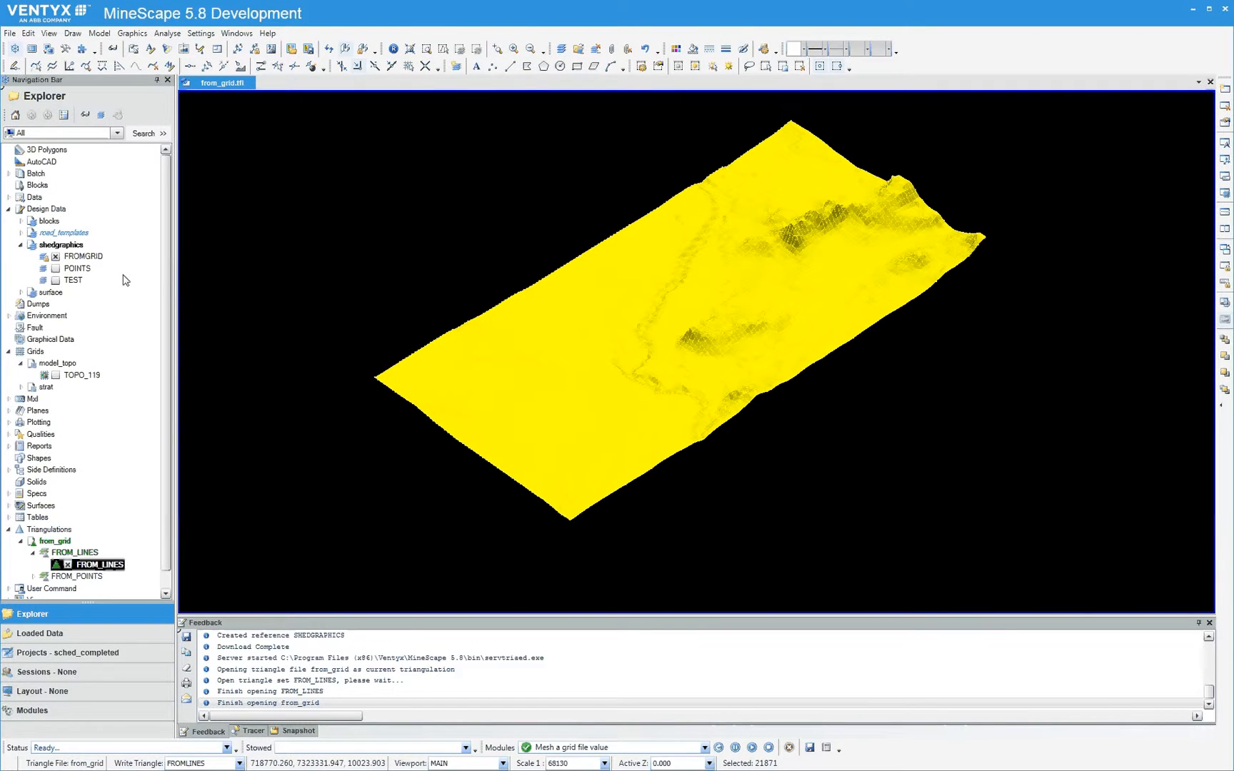
{"action": "left_click", "coordinate": [72, 34]}
{"action": "mouse_move", "coordinate": [118, 274]}
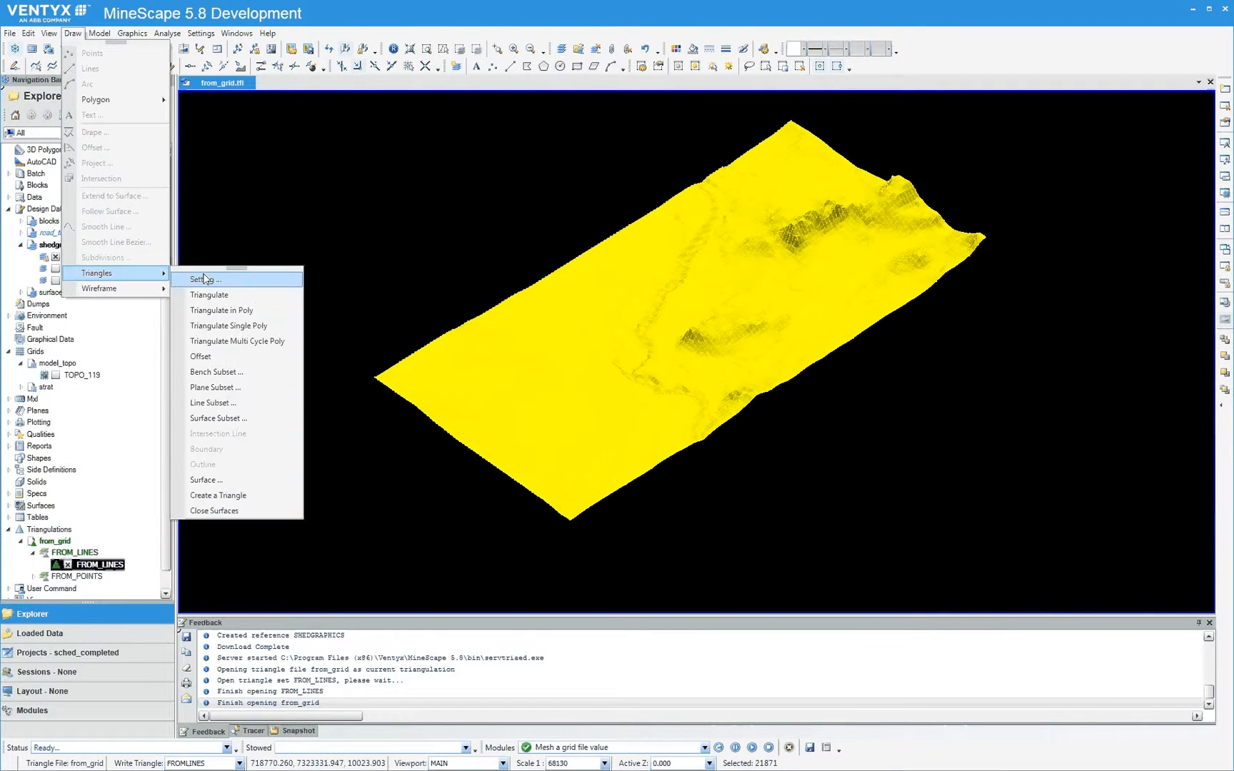
{"action": "left_click", "coordinate": [242, 295]}
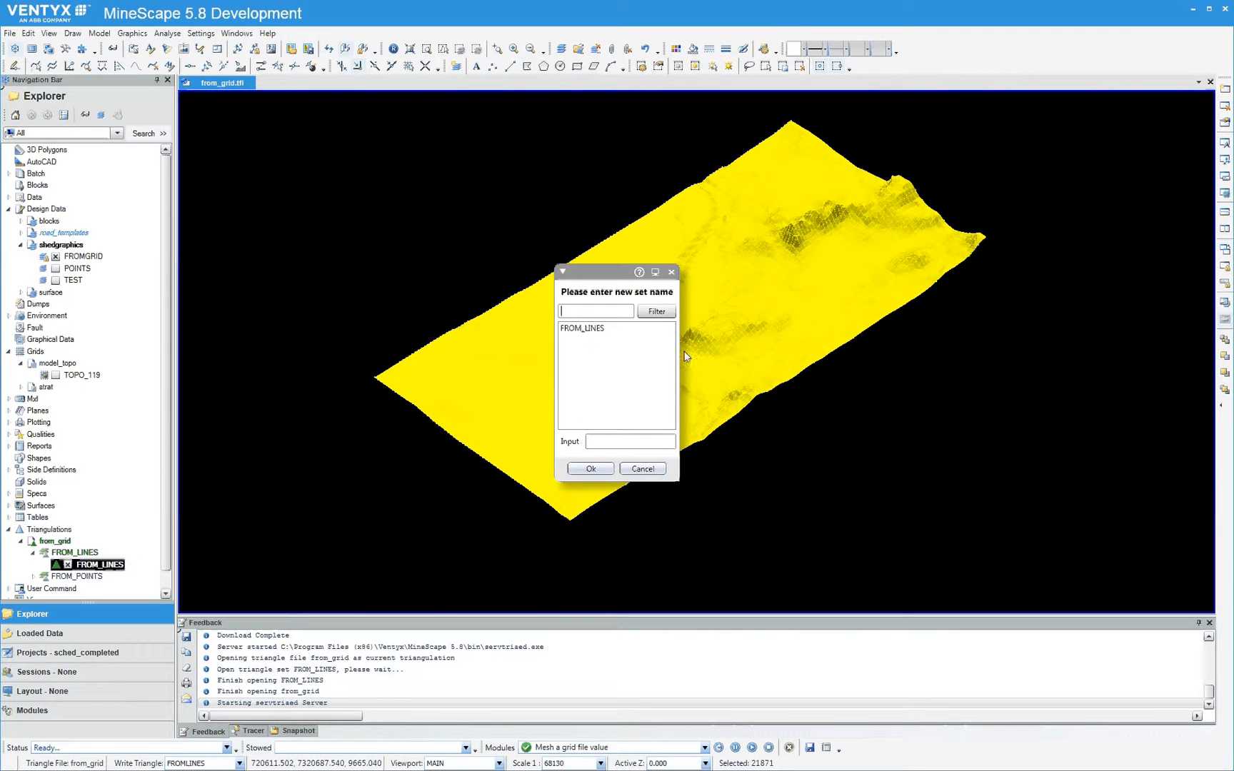
{"action": "left_click", "coordinate": [594, 330]}
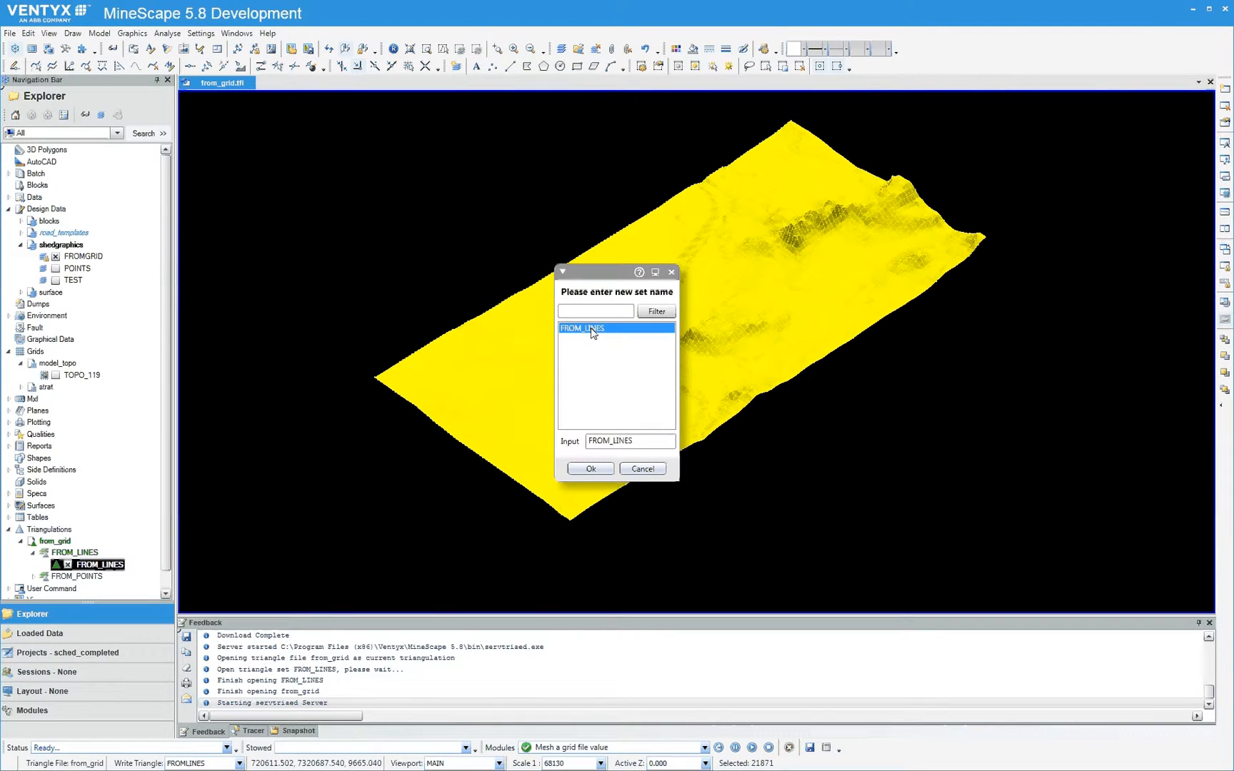
{"action": "left_click", "coordinate": [592, 470]}
{"action": "left_click", "coordinate": [591, 469]}
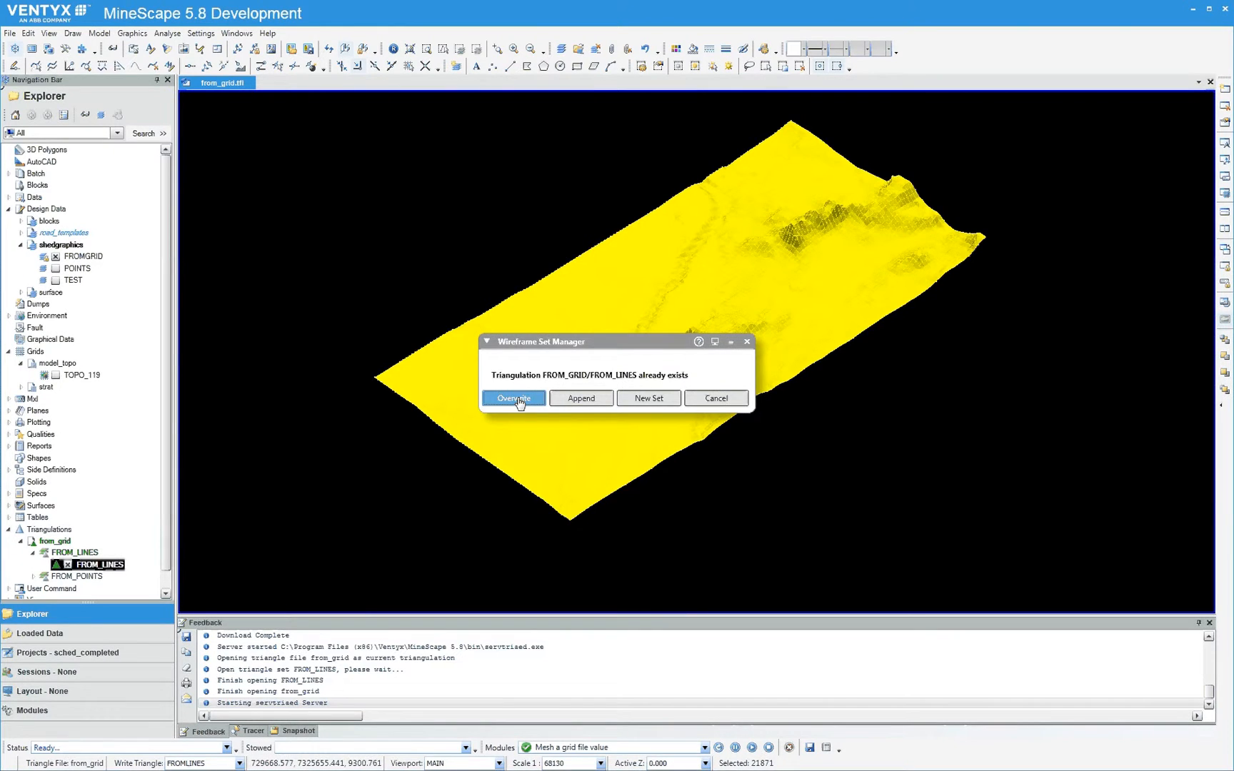
{"action": "left_click", "coordinate": [513, 398]}
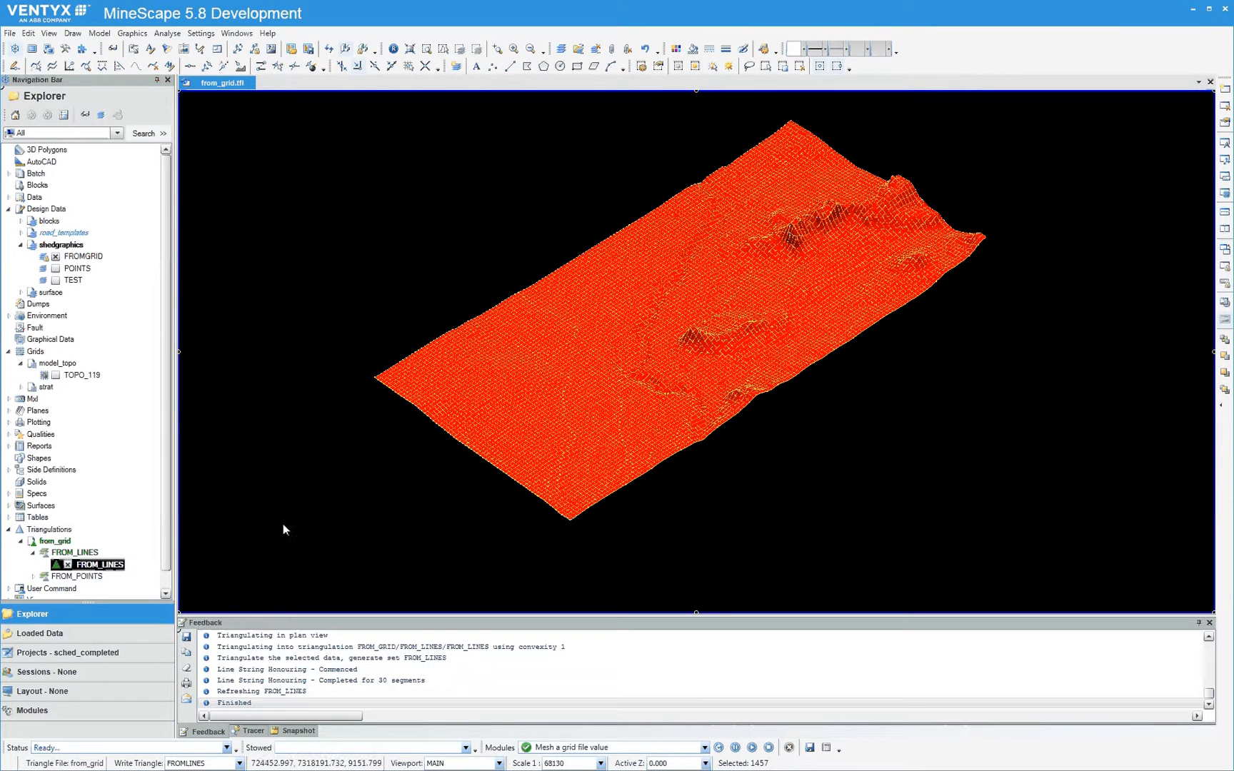
Hide the FROMGRID layer of the shedgraphics design file, leaving only the FROM_LINES triangulation displayed
{"action": "left_click", "coordinate": [55, 260]}
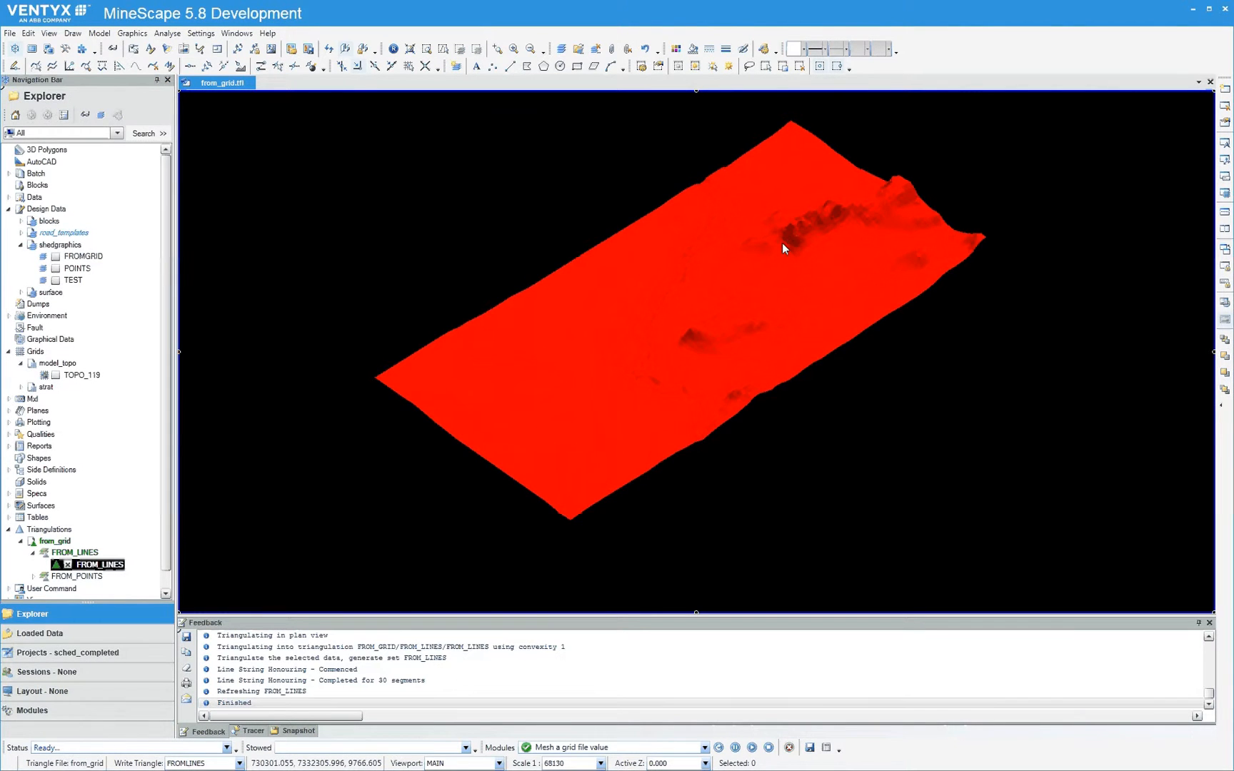
{"action": "scroll", "coordinate": [782, 243], "scroll_direction": "up", "scroll_amount": 2}
{"action": "scroll", "coordinate": [806, 230], "scroll_direction": "down", "scroll_amount": 1}
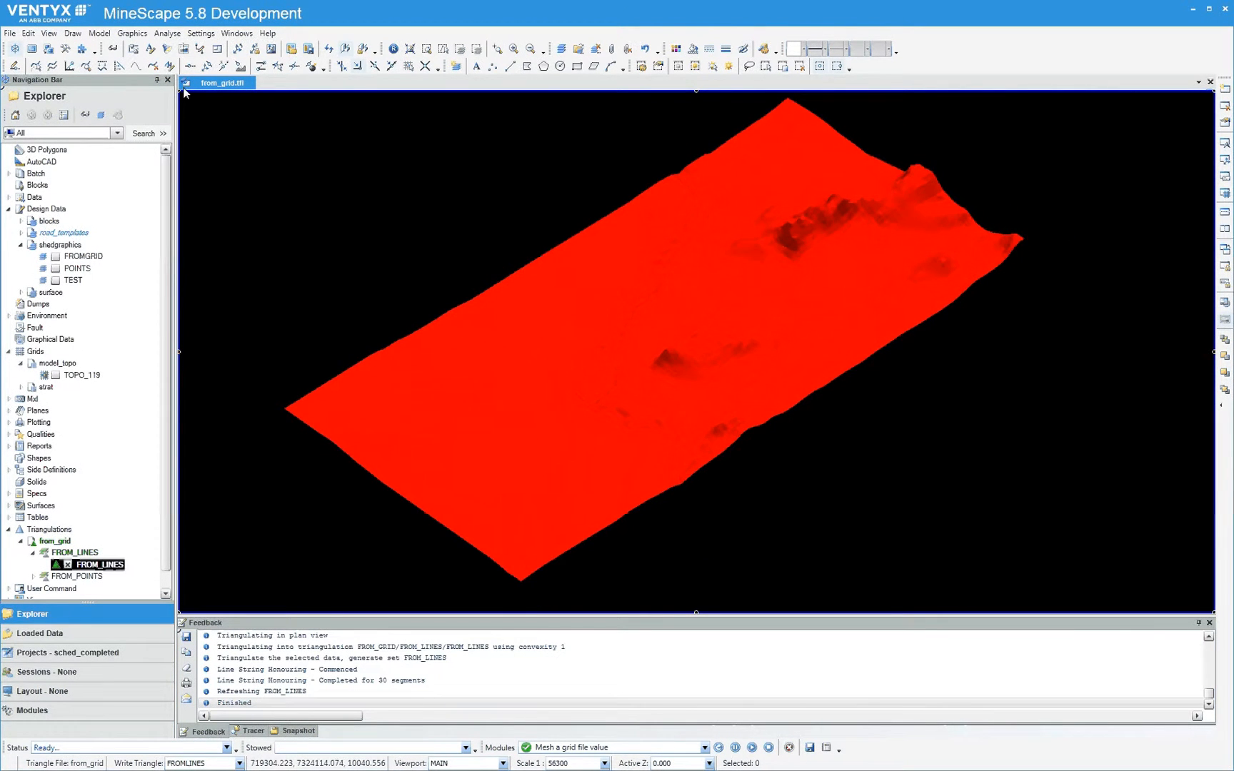
Override the display of the from_grid triangle file reference to shade the surface with elevation colours
{"action": "left_click", "coordinate": [116, 50]}
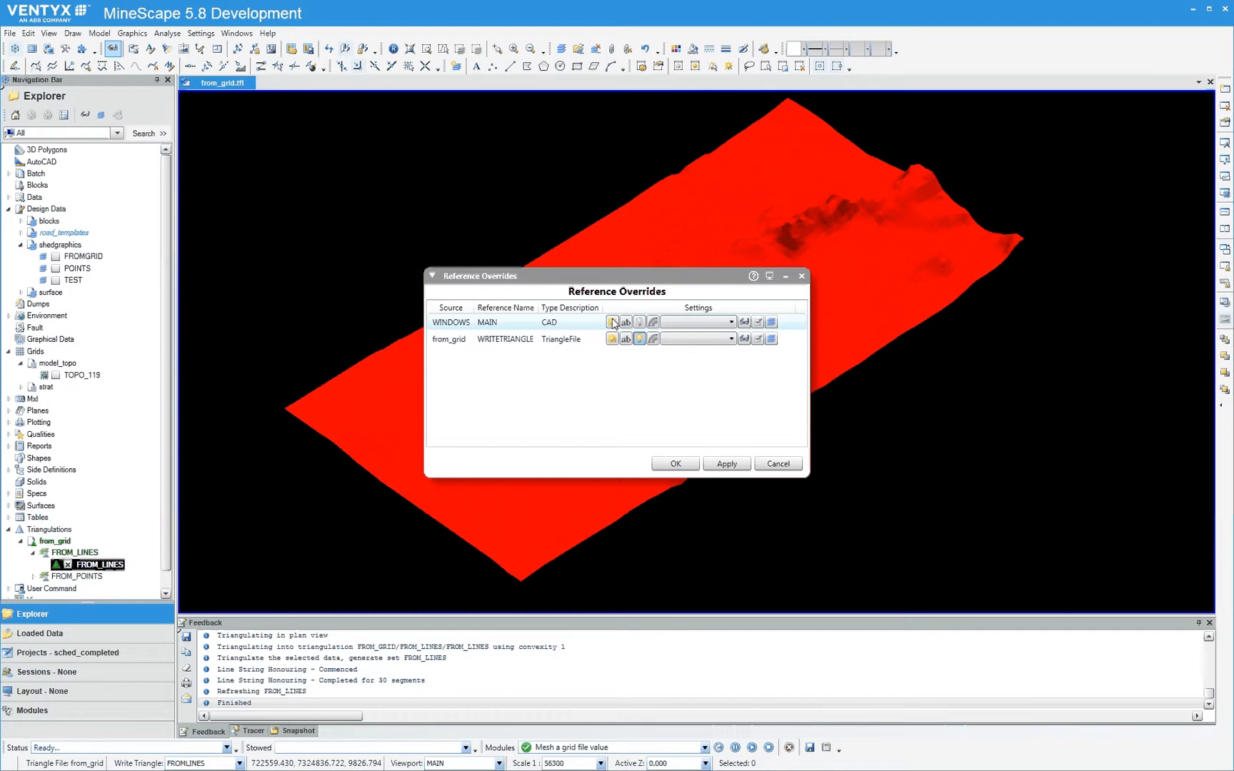
{"action": "left_click", "coordinate": [652, 339]}
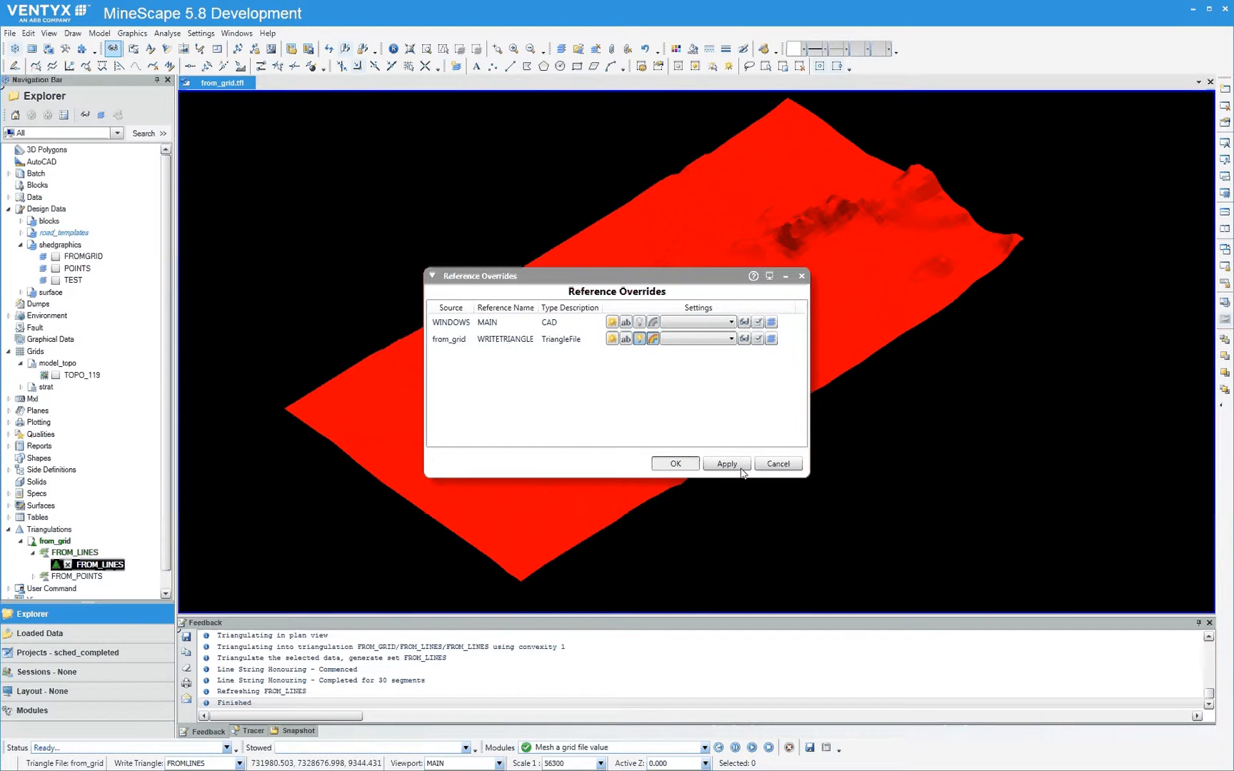
{"action": "left_click", "coordinate": [676, 464]}
Examine the elevation-coloured FROM_LINES triangulation up close around the high ridge
{"action": "middle_click_drag", "start_coordinate": [806, 255], "coordinate": [654, 352]}
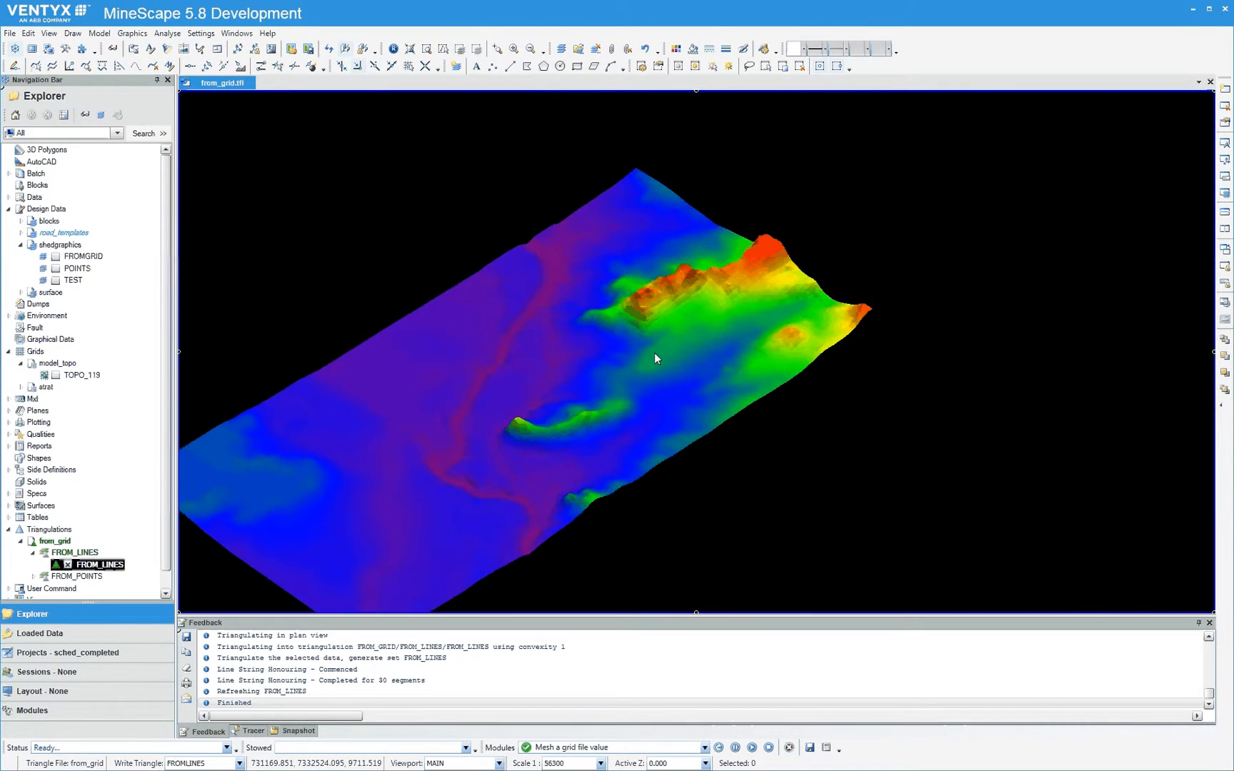
{"action": "scroll", "coordinate": [655, 352], "scroll_direction": "down", "scroll_amount": 1}
{"action": "scroll", "coordinate": [655, 347], "scroll_direction": "up", "scroll_amount": 2}
{"action": "scroll", "coordinate": [650, 274], "scroll_direction": "up", "scroll_amount": 3}
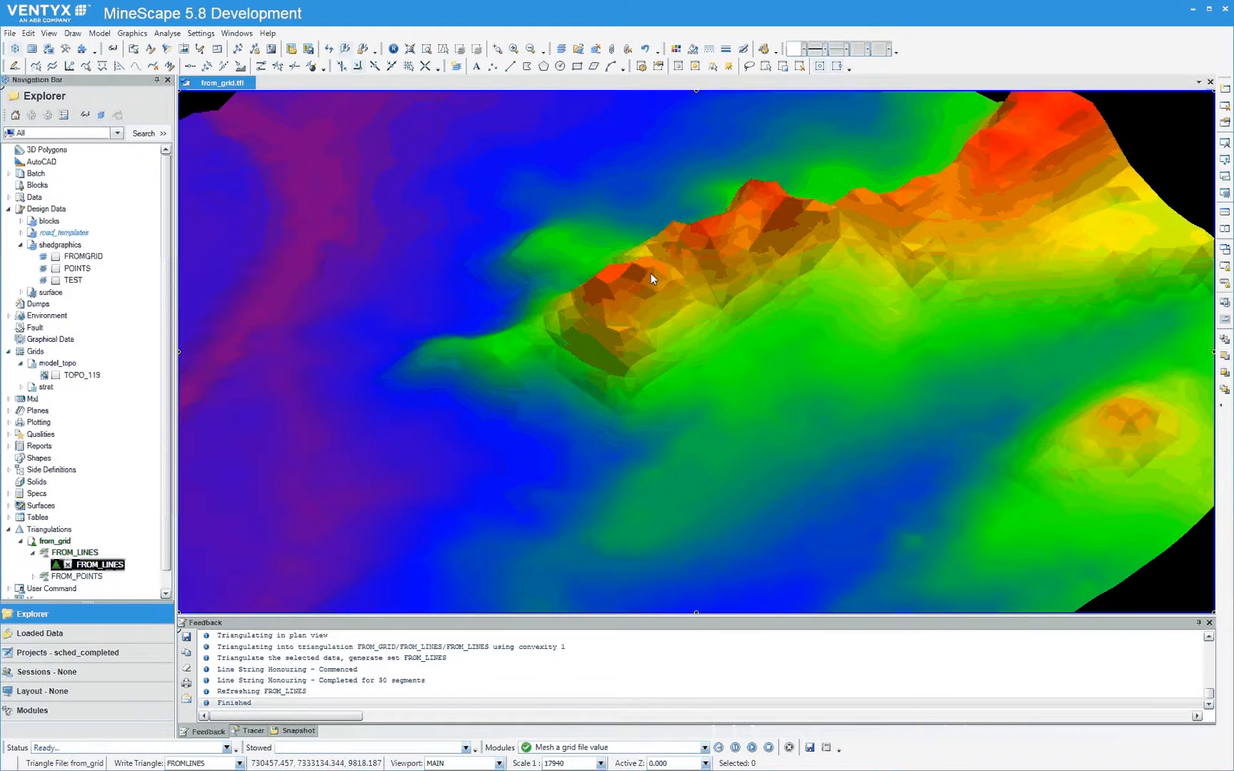
{"action": "scroll", "coordinate": [665, 298], "scroll_direction": "up", "scroll_amount": 3}
{"action": "scroll", "coordinate": [665, 298], "scroll_direction": "down", "scroll_amount": 3}
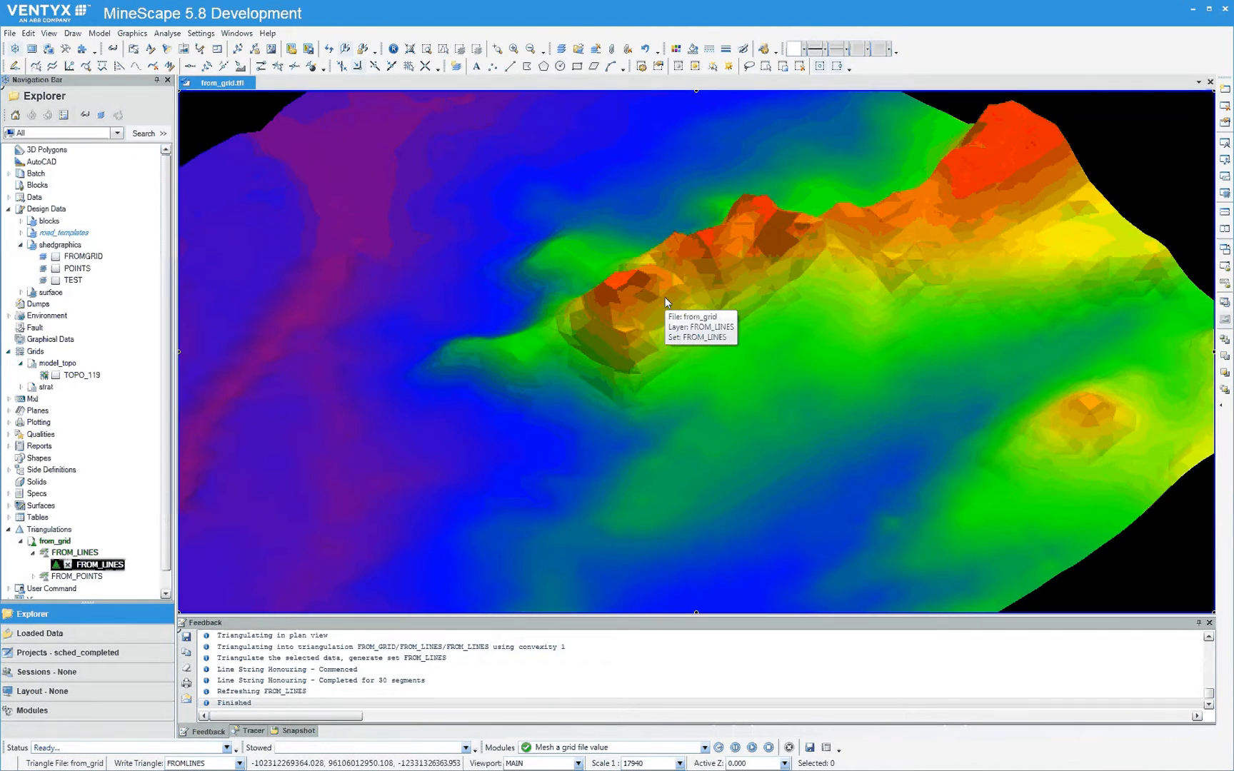
{"action": "scroll", "coordinate": [665, 302], "scroll_direction": "up", "scroll_amount": 2}
{"action": "scroll", "coordinate": [663, 300], "scroll_direction": "down", "scroll_amount": 6}
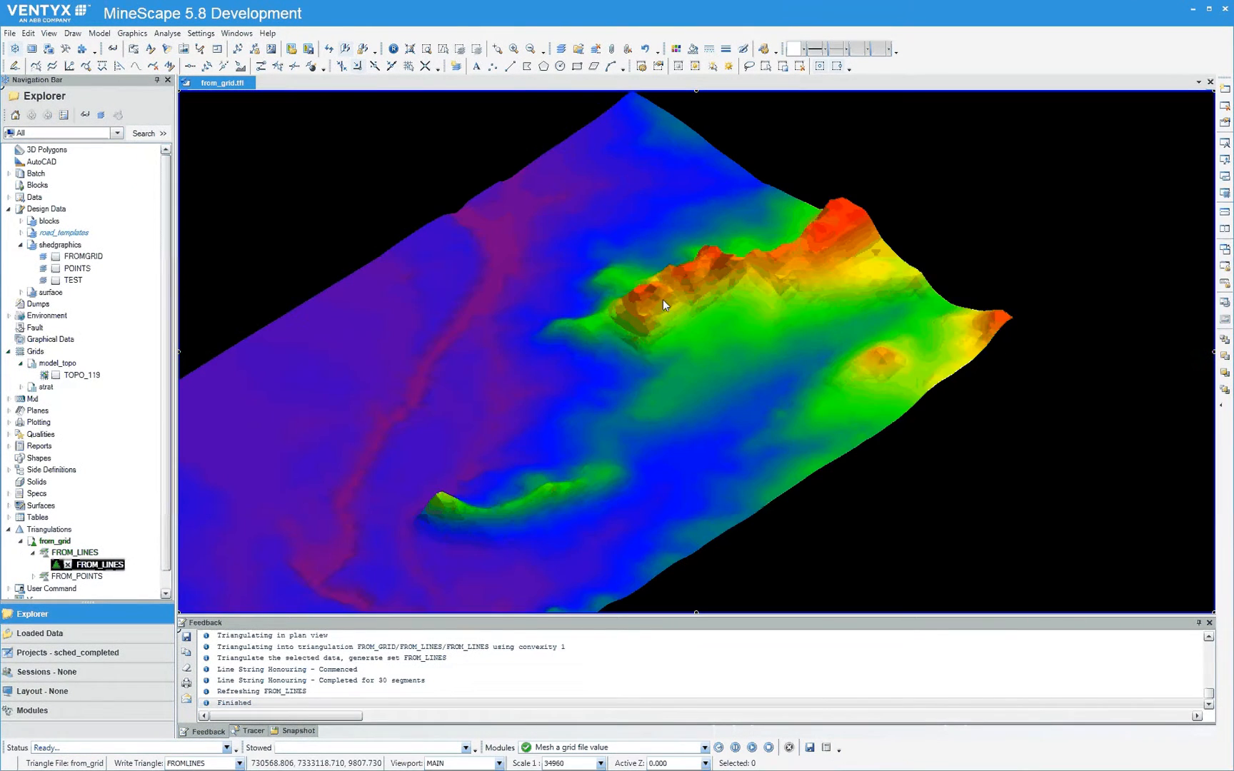
Display the FROMGRID layer over the coloured FROM_LINES triangulation and examine how the mesh lines fit the surface
{"action": "left_click", "coordinate": [55, 257]}
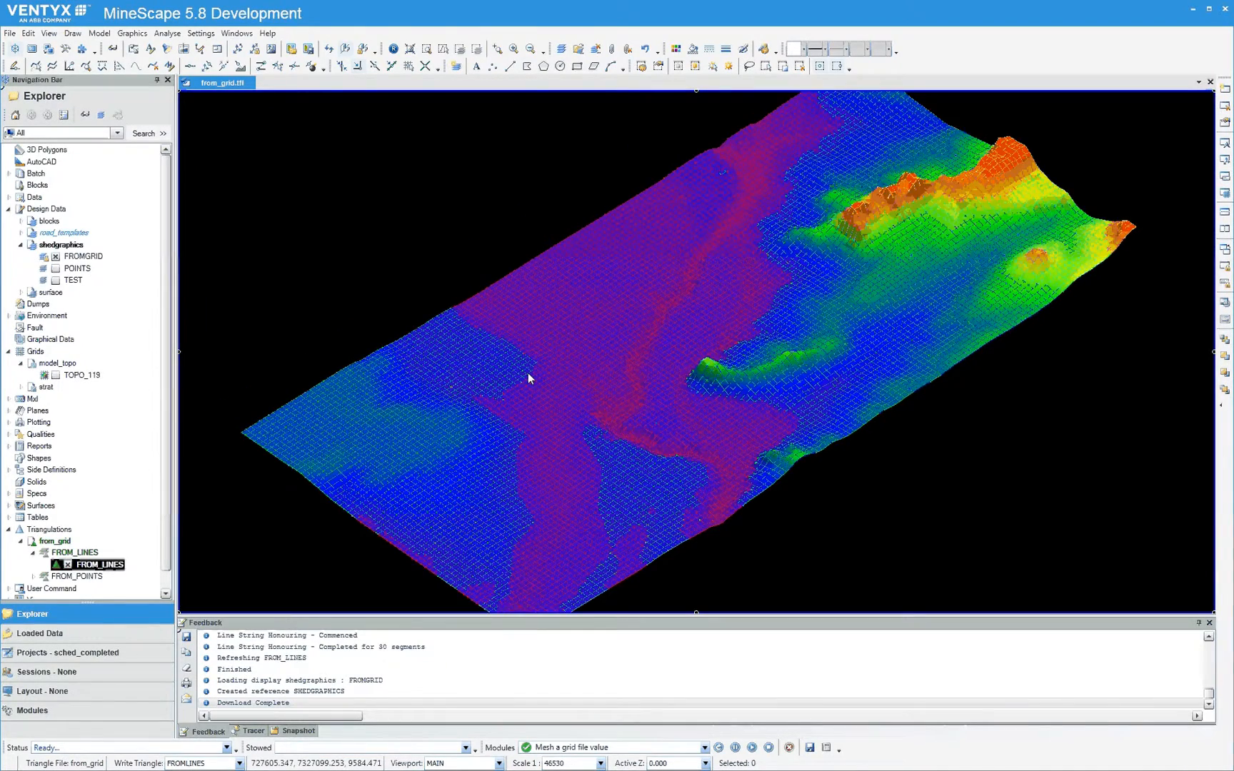
{"action": "scroll", "coordinate": [529, 374], "scroll_direction": "up", "scroll_amount": 5}
{"action": "scroll", "coordinate": [491, 349], "scroll_direction": "up", "scroll_amount": 2}
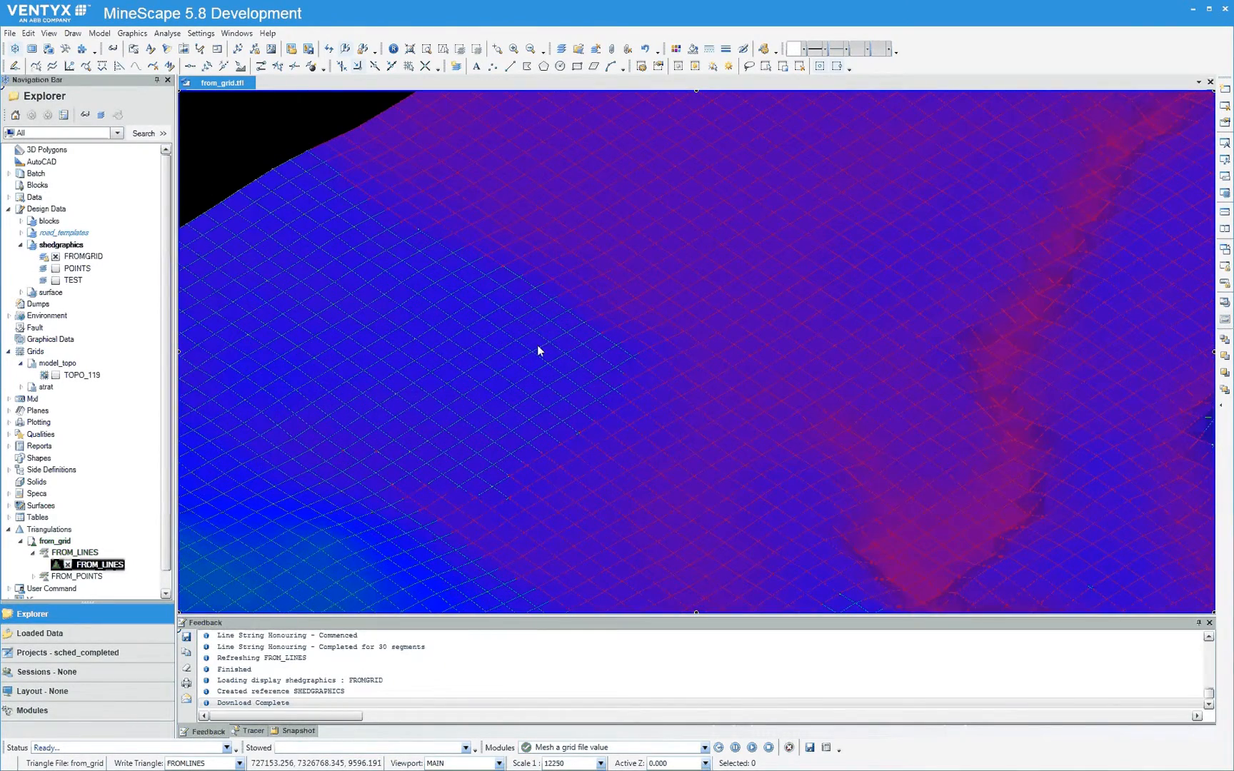
{"action": "scroll", "coordinate": [591, 335], "scroll_direction": "down", "scroll_amount": 2}
{"action": "scroll", "coordinate": [592, 341], "scroll_direction": "down", "scroll_amount": 2}
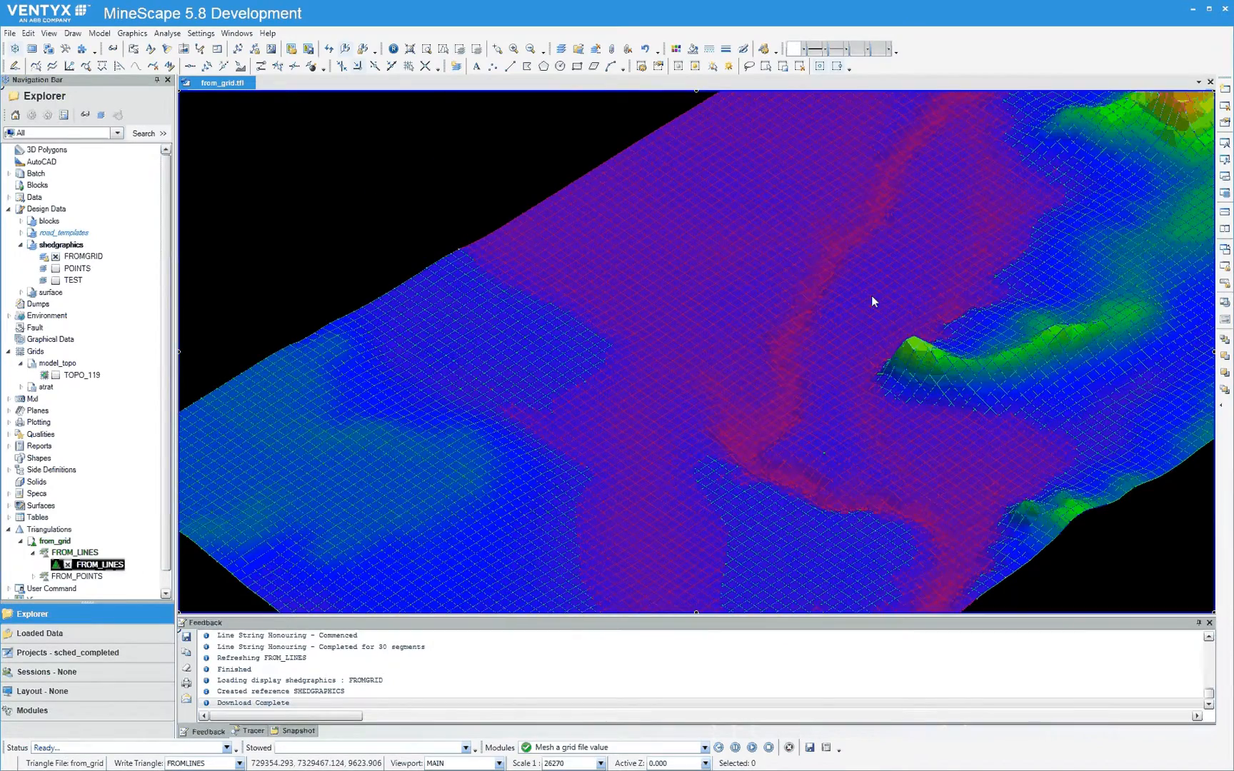
{"action": "middle_click_drag", "start_coordinate": [871, 300], "coordinate": [645, 368]}
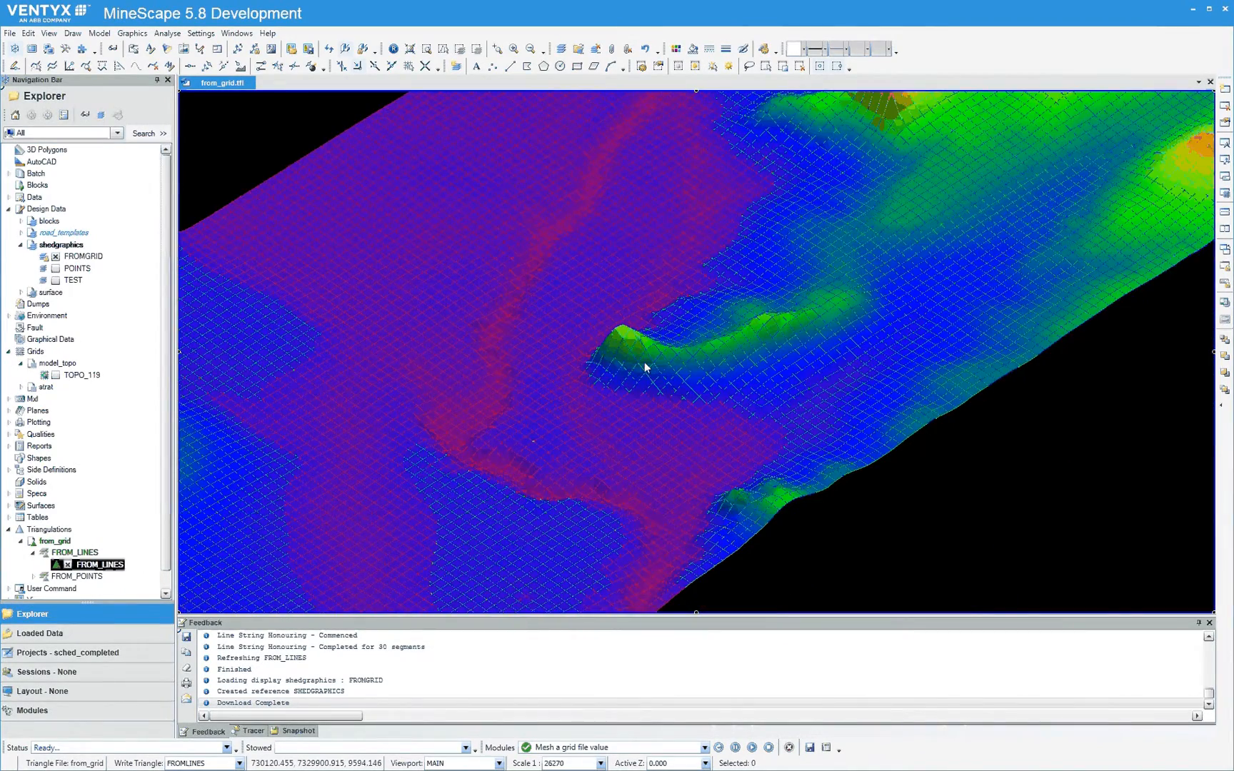
{"action": "scroll", "coordinate": [645, 367], "scroll_direction": "up", "scroll_amount": 3}
{"action": "scroll", "coordinate": [613, 353], "scroll_direction": "up", "scroll_amount": 3}
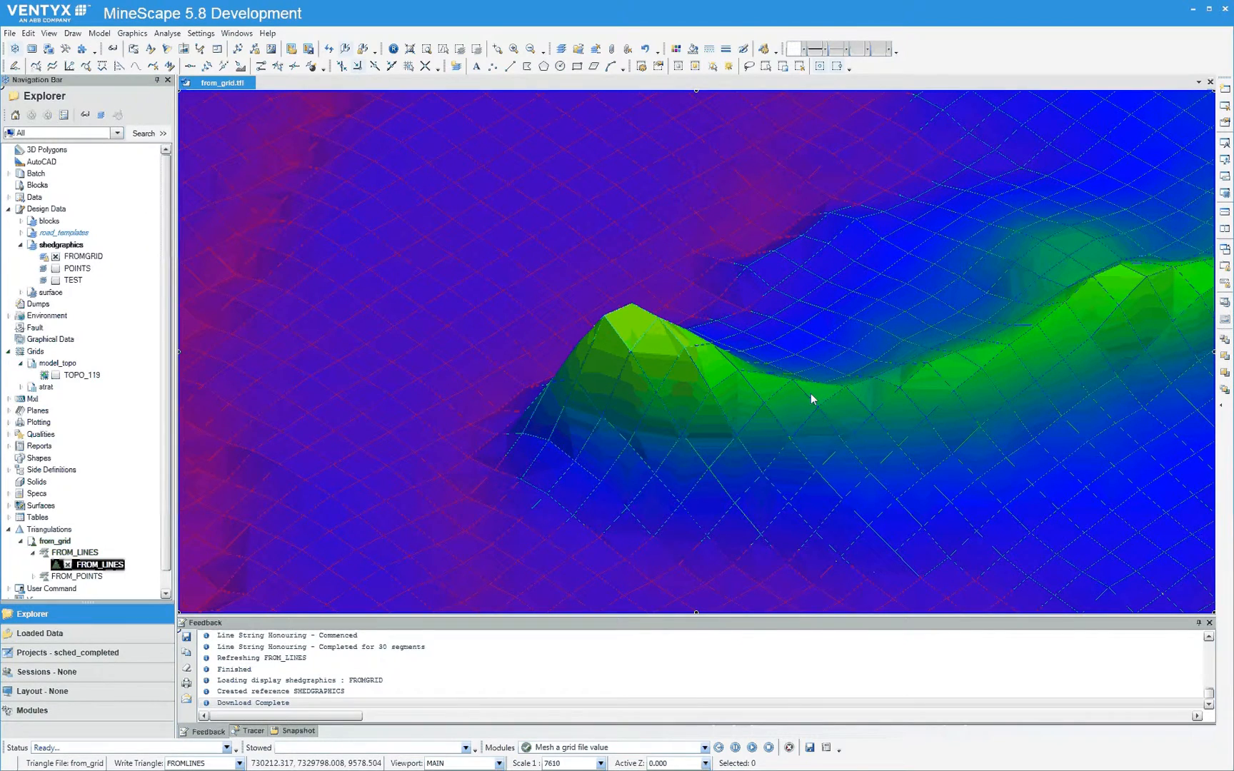
{"action": "scroll", "coordinate": [882, 406], "scroll_direction": "down", "scroll_amount": 1}
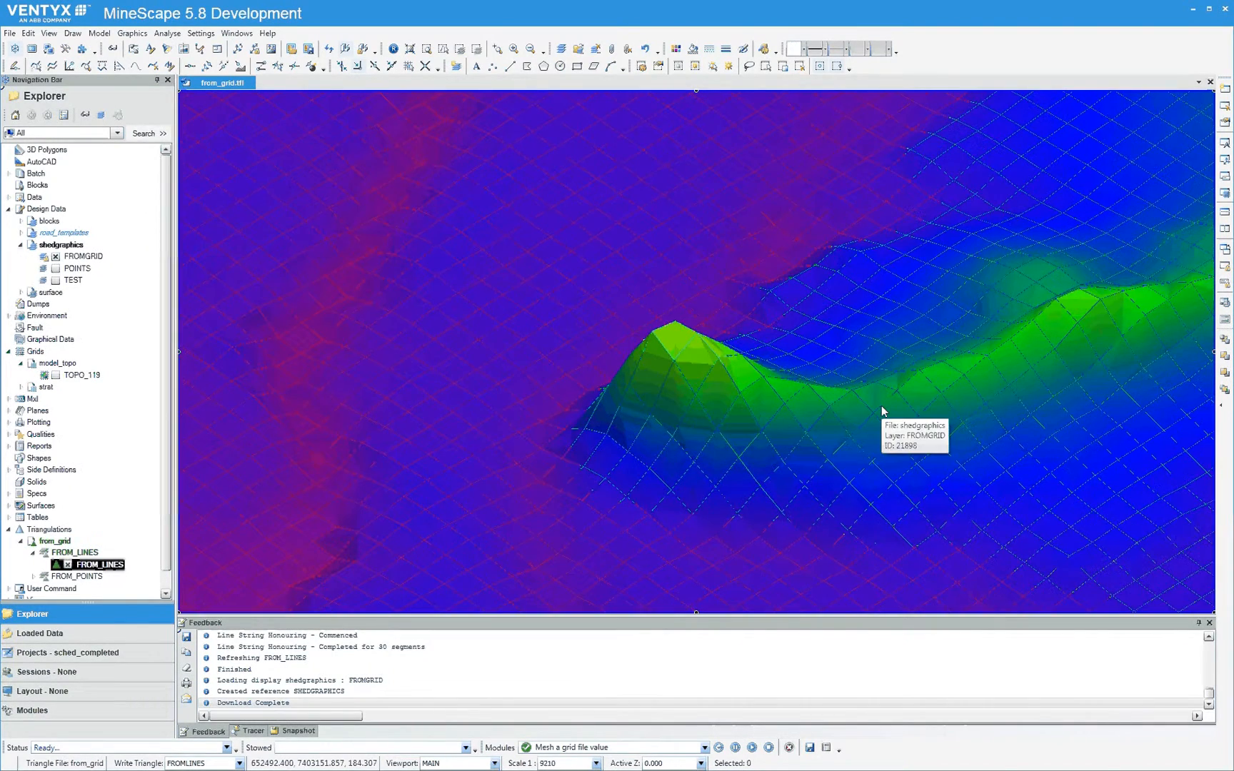
{"action": "scroll", "coordinate": [881, 405], "scroll_direction": "down", "scroll_amount": 2}
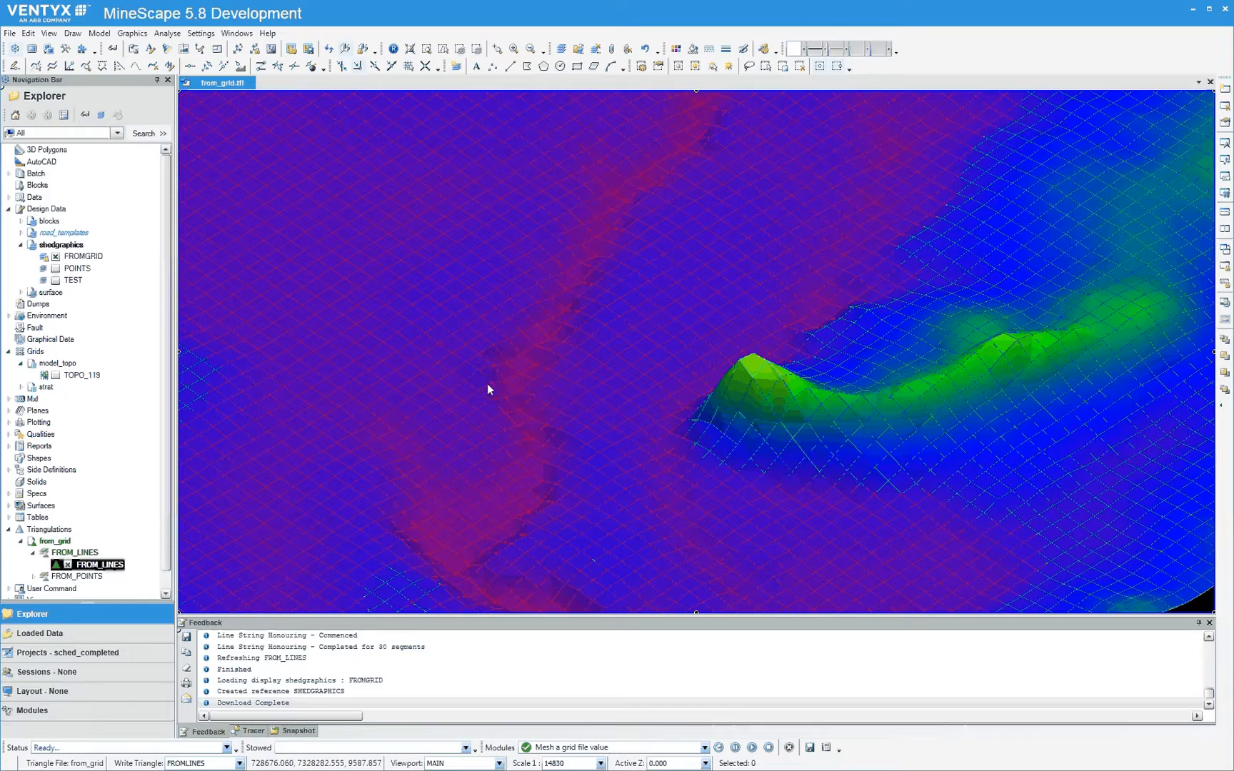
{"action": "scroll", "coordinate": [659, 401], "scroll_direction": "down", "scroll_amount": 1}
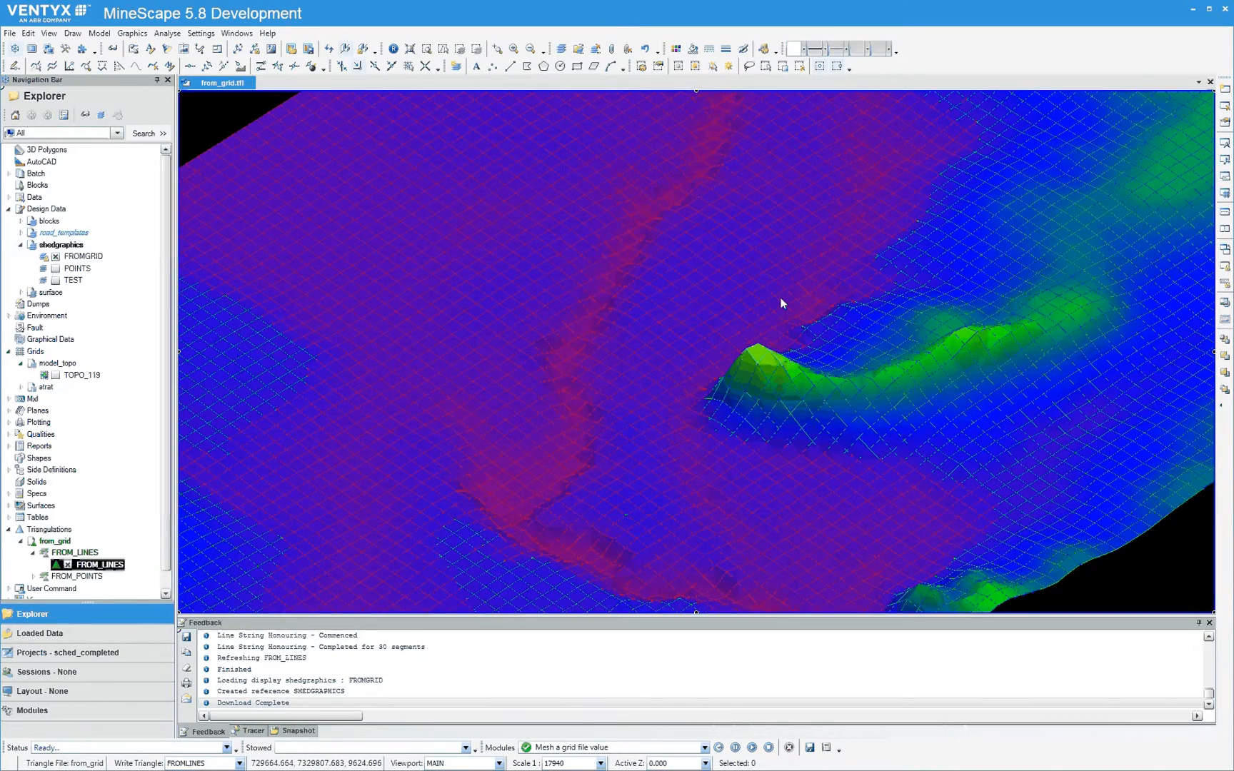
{"action": "scroll", "coordinate": [778, 306], "scroll_direction": "down", "scroll_amount": 3}
{"action": "scroll", "coordinate": [823, 240], "scroll_direction": "up", "scroll_amount": 2}
{"action": "middle_click_drag", "start_coordinate": [823, 240], "coordinate": [824, 276]}
{"action": "scroll", "coordinate": [824, 276], "scroll_direction": "down", "scroll_amount": 2}
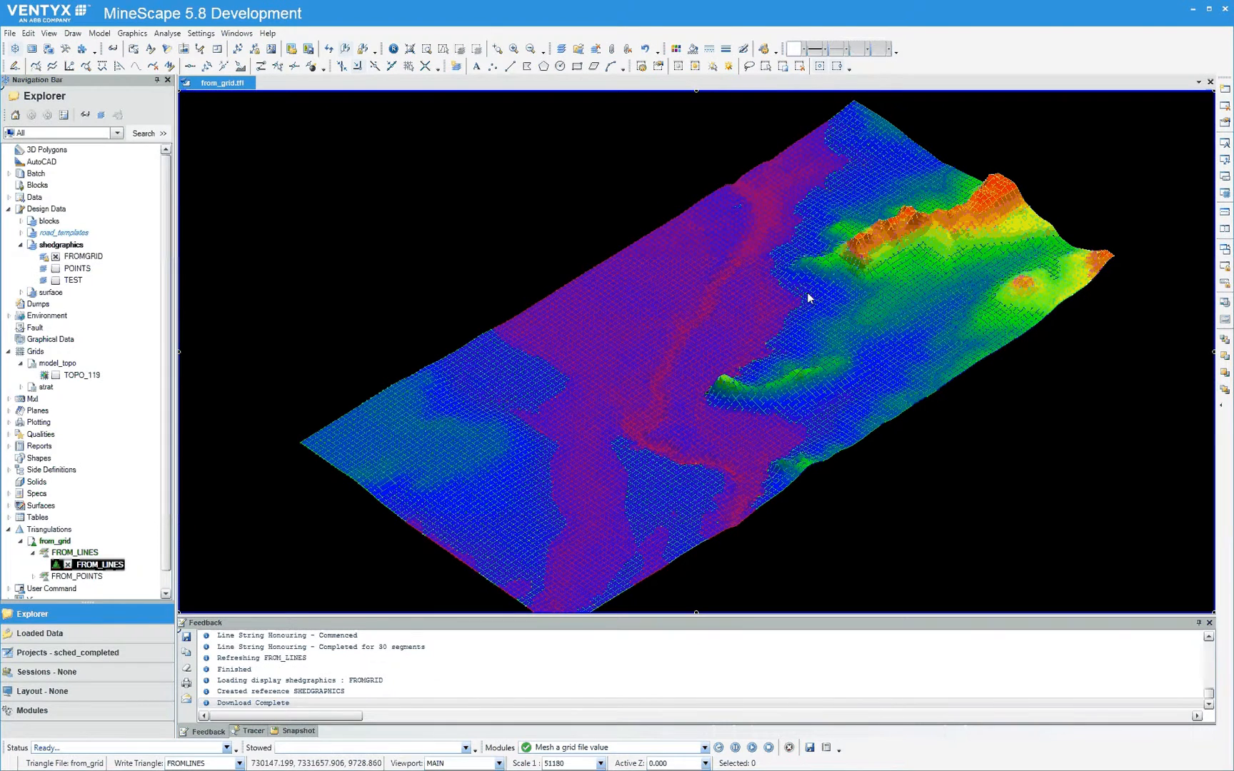
{"action": "mouse_move", "coordinate": [821, 285]}
{"action": "scroll", "coordinate": [566, 371], "scroll_direction": "up", "scroll_amount": 3}
{"action": "scroll", "coordinate": [534, 366], "scroll_direction": "up", "scroll_amount": 3}
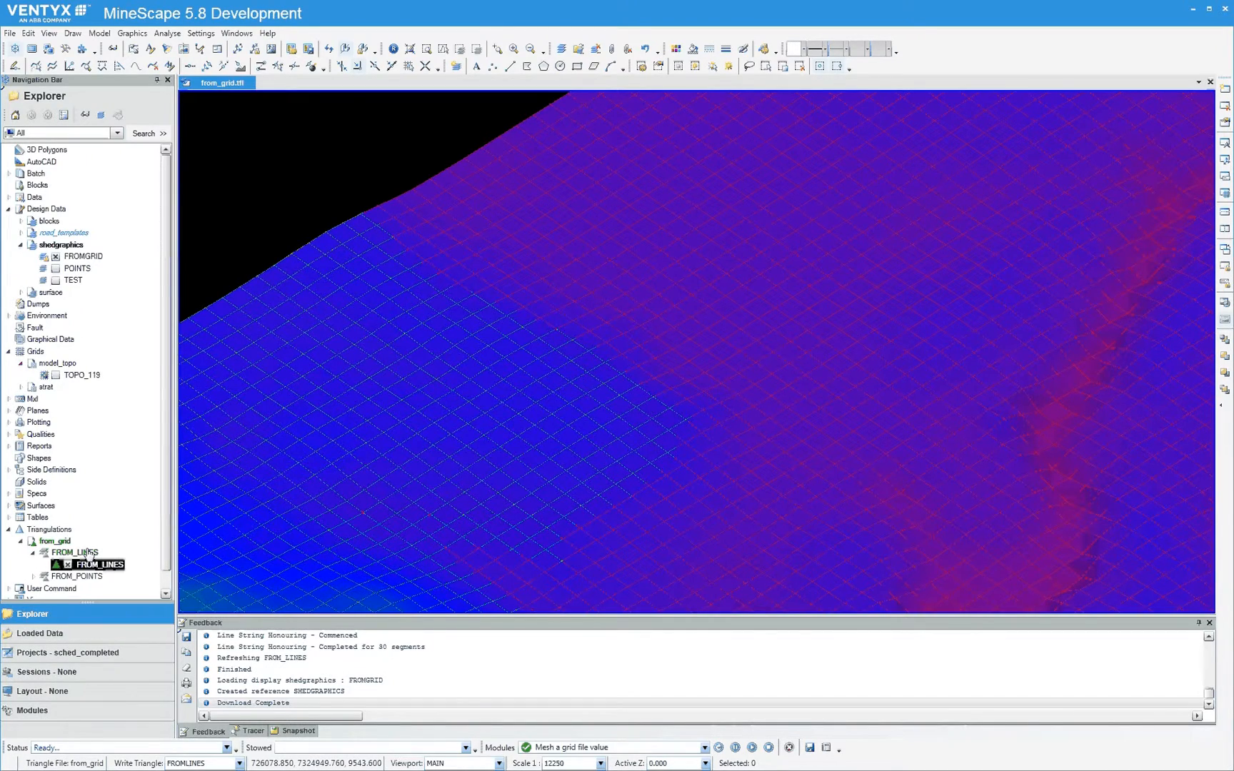
Replace the displayed FROM_LINES triangulation and FROMGRID layer with the TOPO_119 grid of model_topo
{"action": "left_click", "coordinate": [70, 565]}
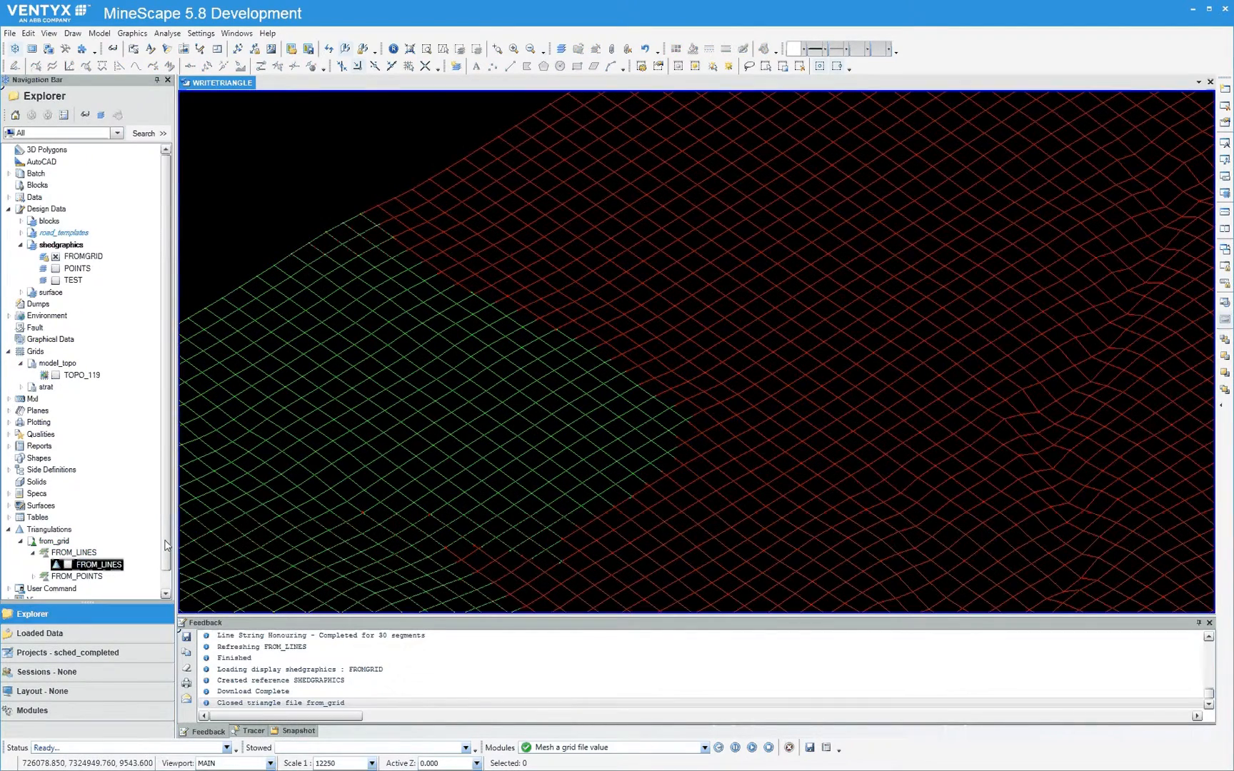
{"action": "left_click", "coordinate": [56, 257]}
{"action": "left_click", "coordinate": [55, 257]}
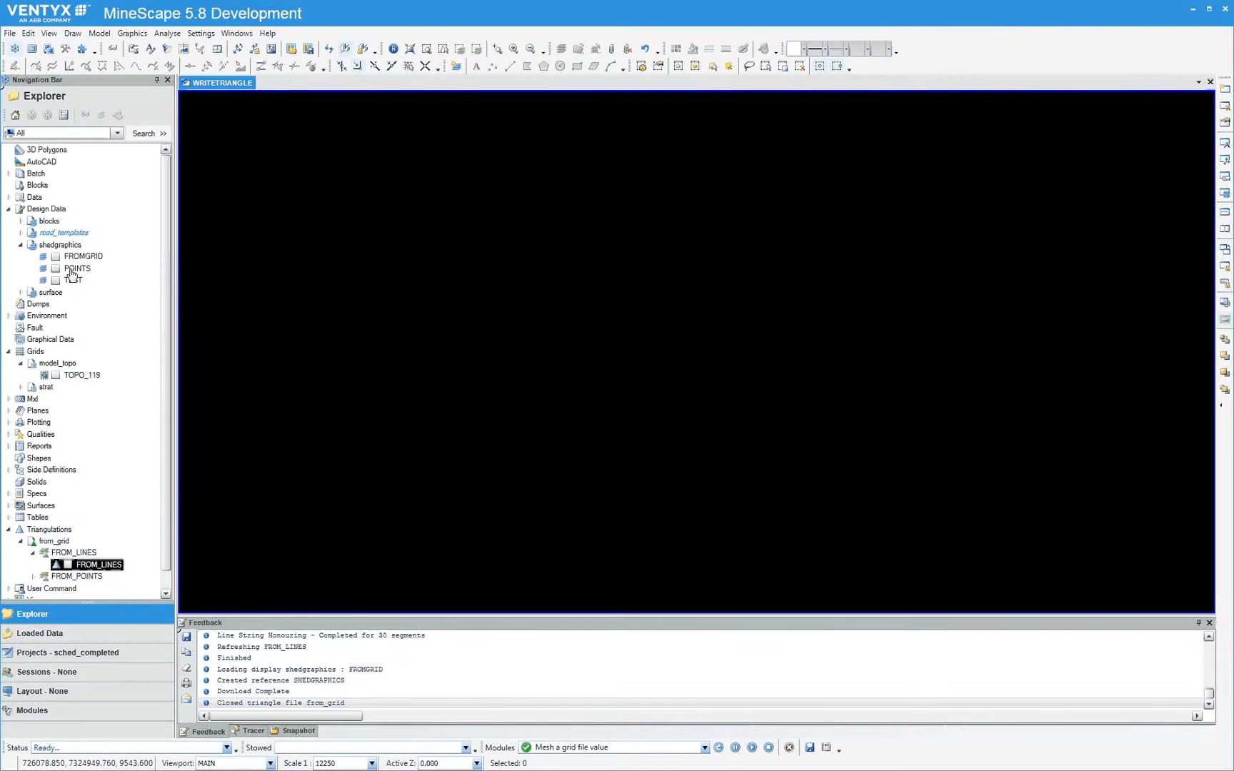
{"action": "left_click", "coordinate": [56, 376]}
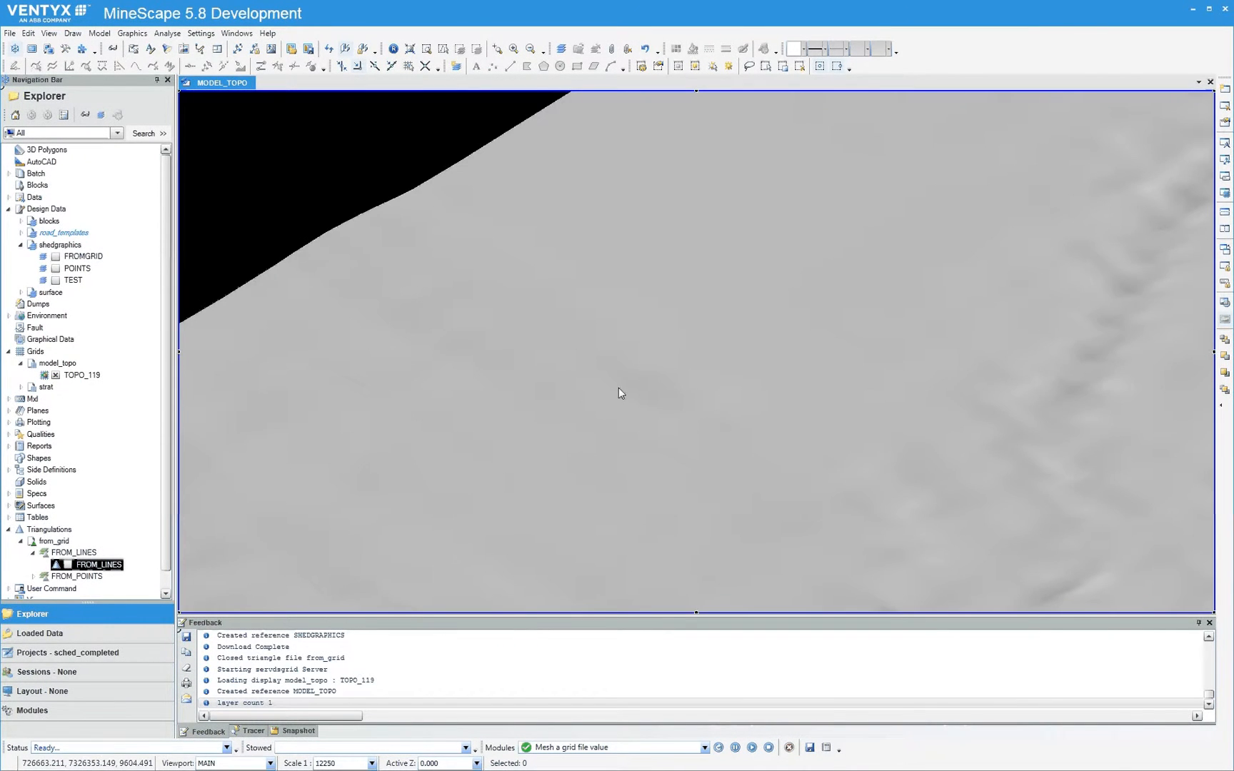
{"action": "scroll", "coordinate": [664, 390], "scroll_direction": "down", "scroll_amount": 7}
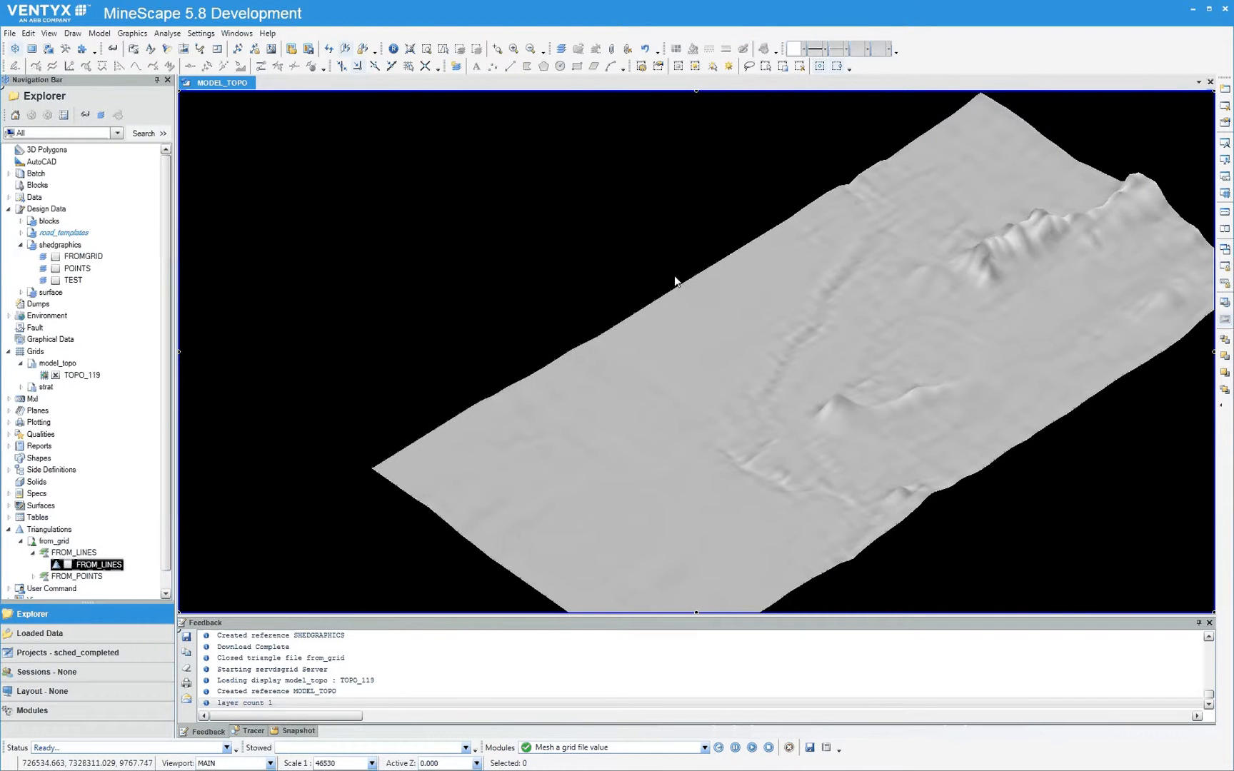
Post the Topo_119 values of the model_topo grid to the Points layer of the shedgraphics design file, overwriting that layer
{"action": "left_click", "coordinate": [133, 33]}
{"action": "mouse_move", "coordinate": [151, 121]}
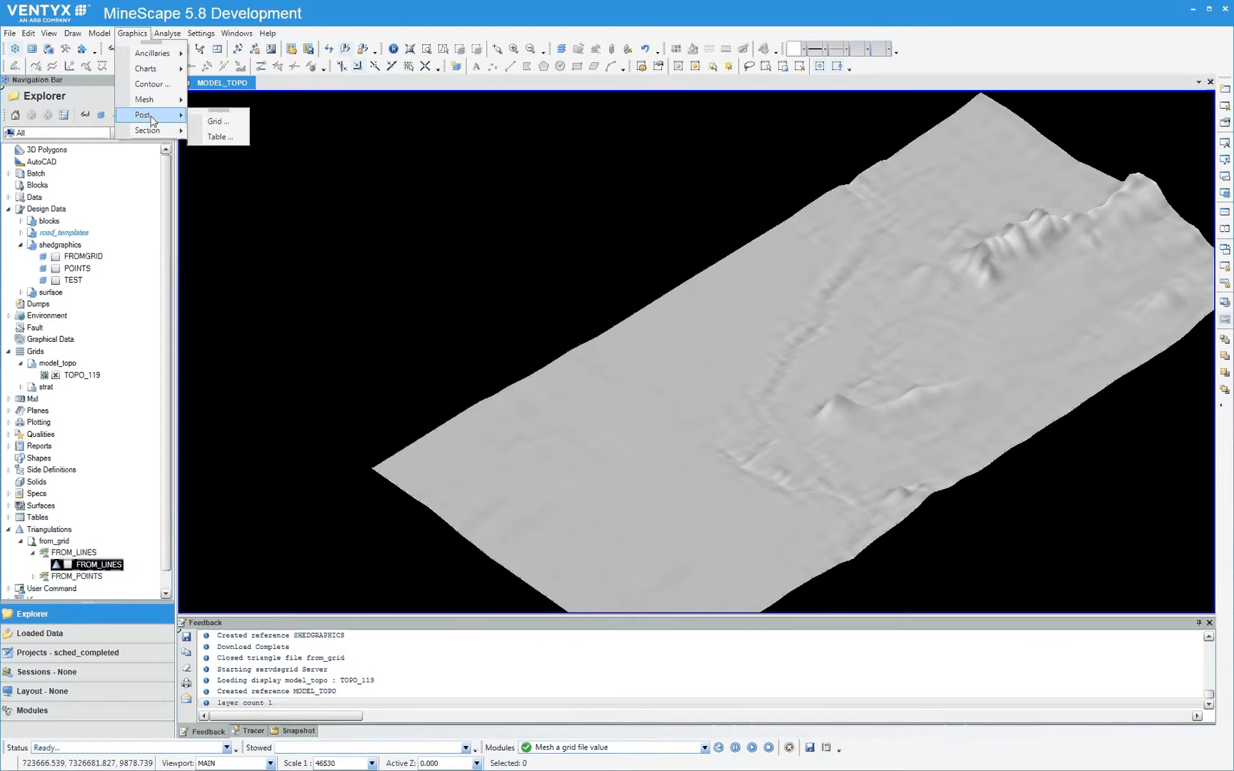
{"action": "left_click", "coordinate": [218, 122]}
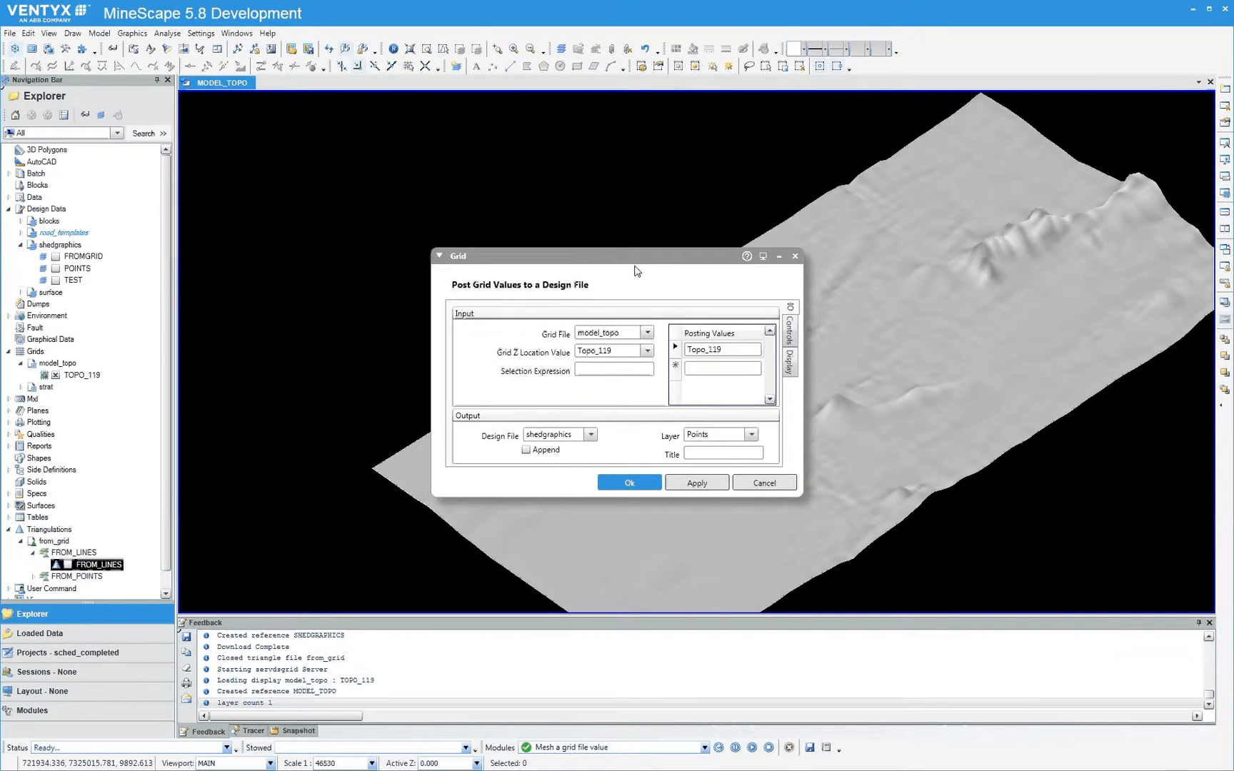
{"action": "left_click_drag", "start_coordinate": [634, 265], "coordinate": [505, 195]}
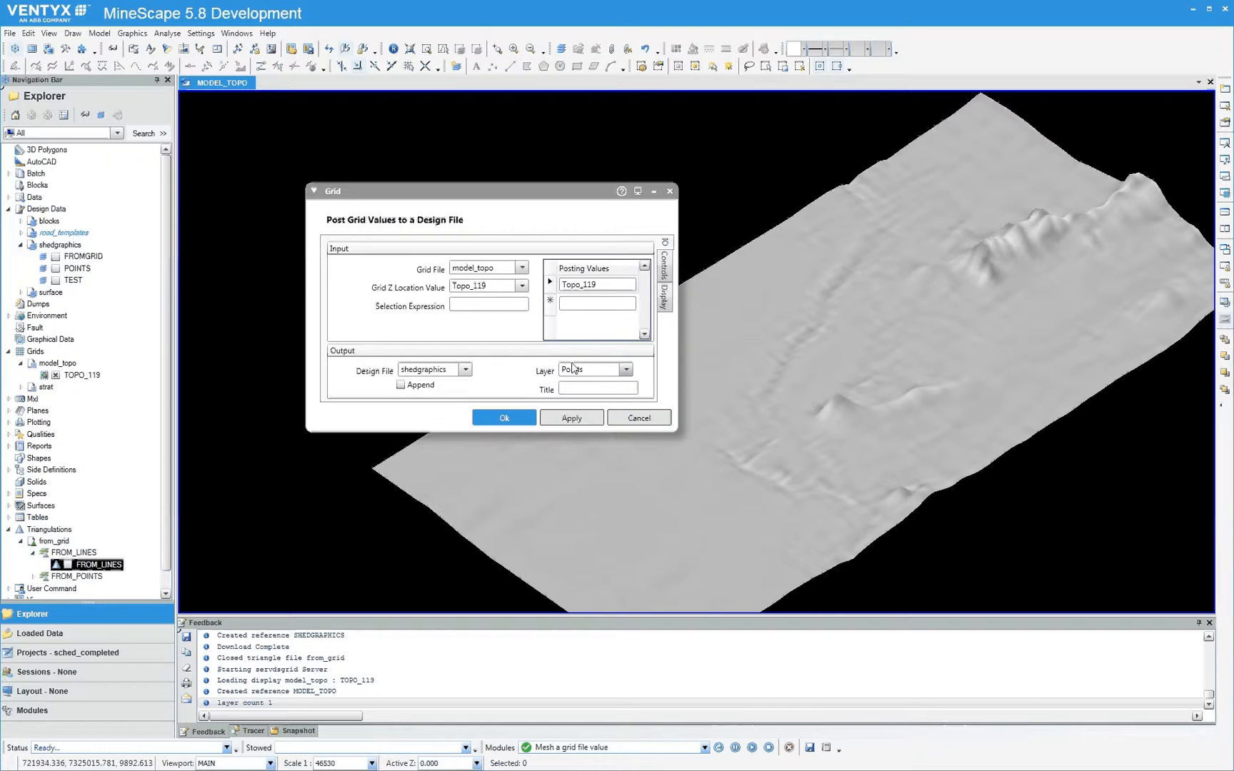
{"action": "left_click", "coordinate": [665, 266]}
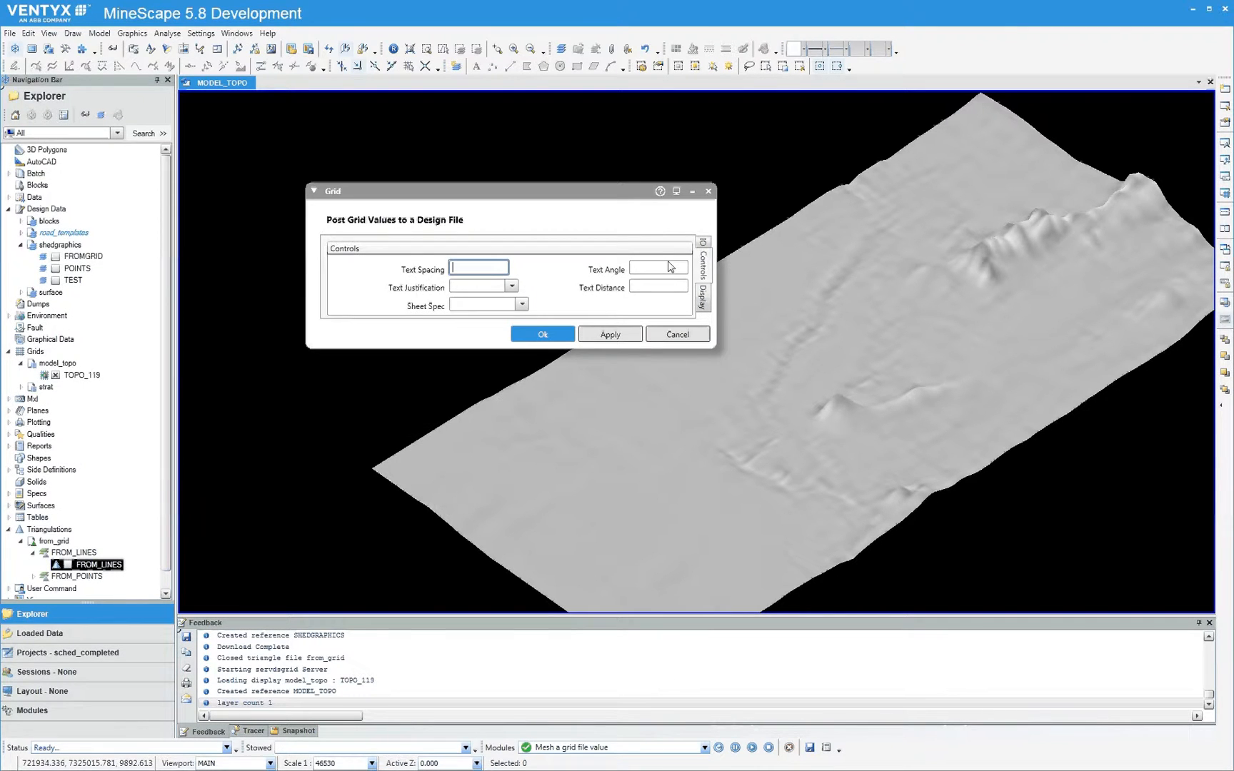
{"action": "left_click", "coordinate": [704, 243]}
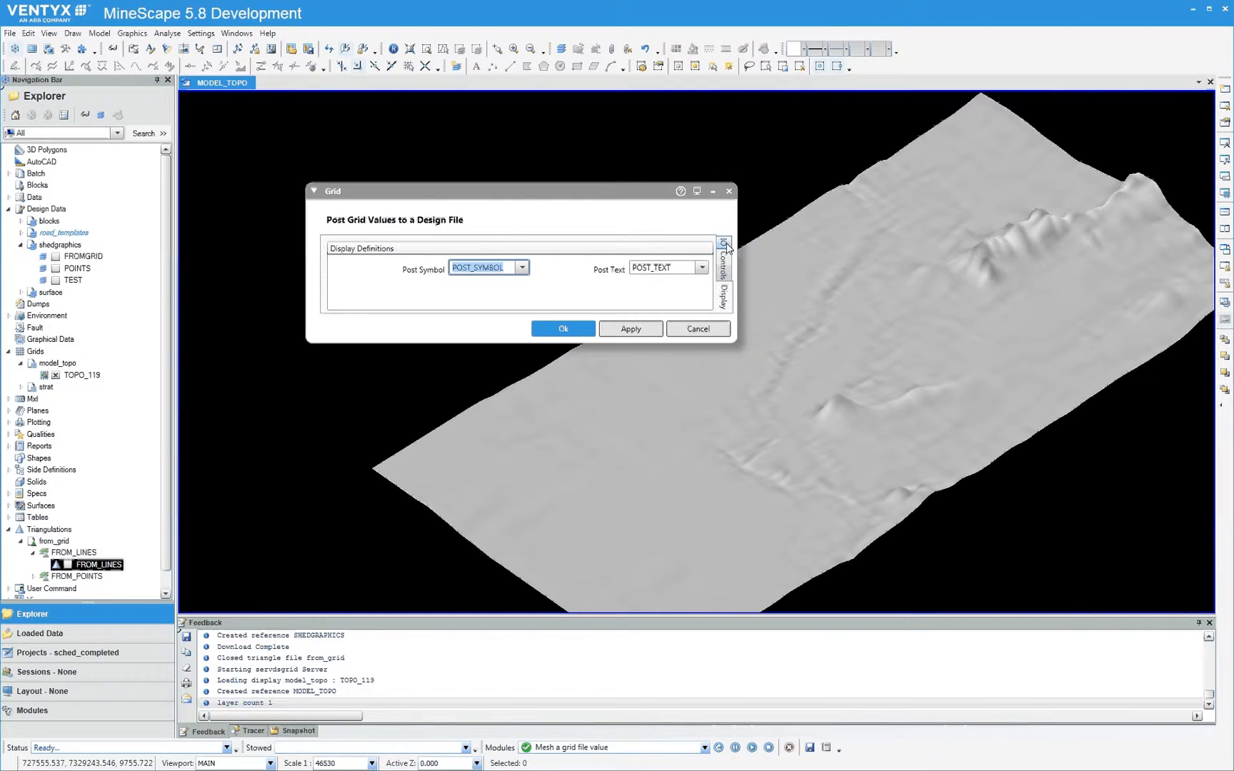
{"action": "left_click", "coordinate": [725, 266]}
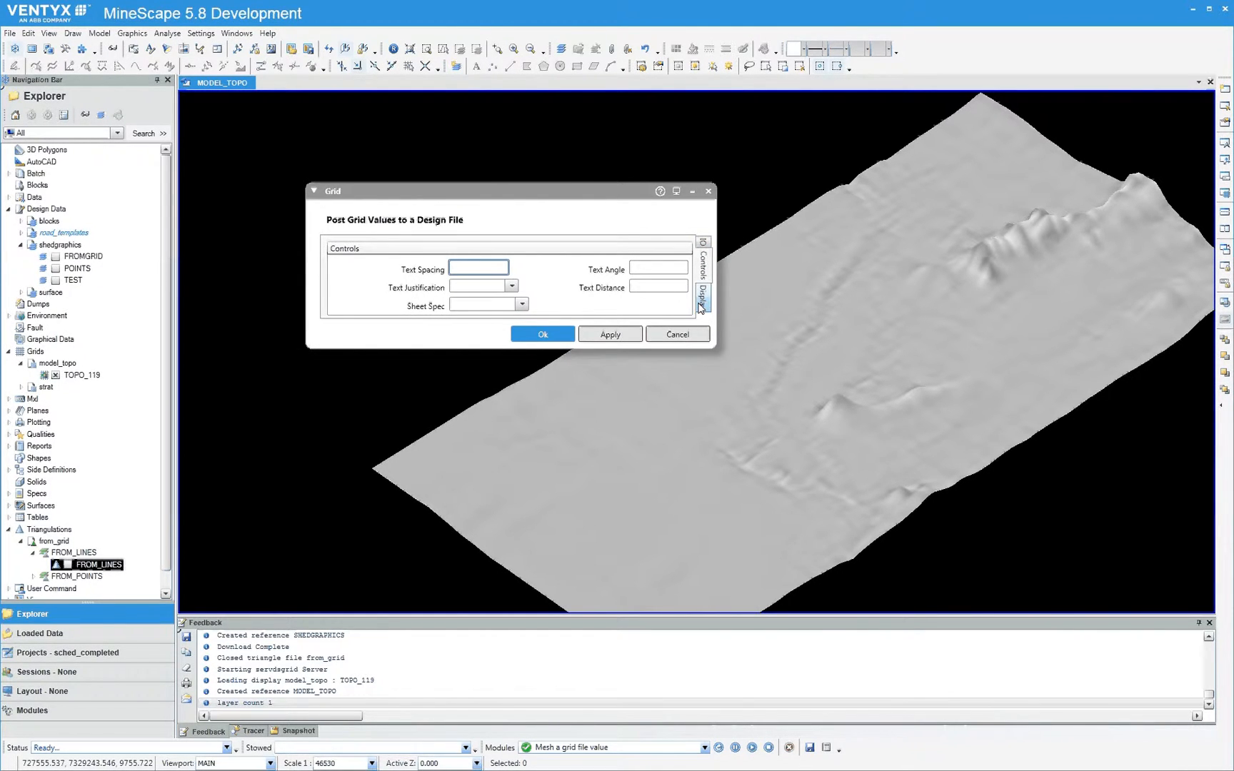
{"action": "left_click", "coordinate": [700, 241]}
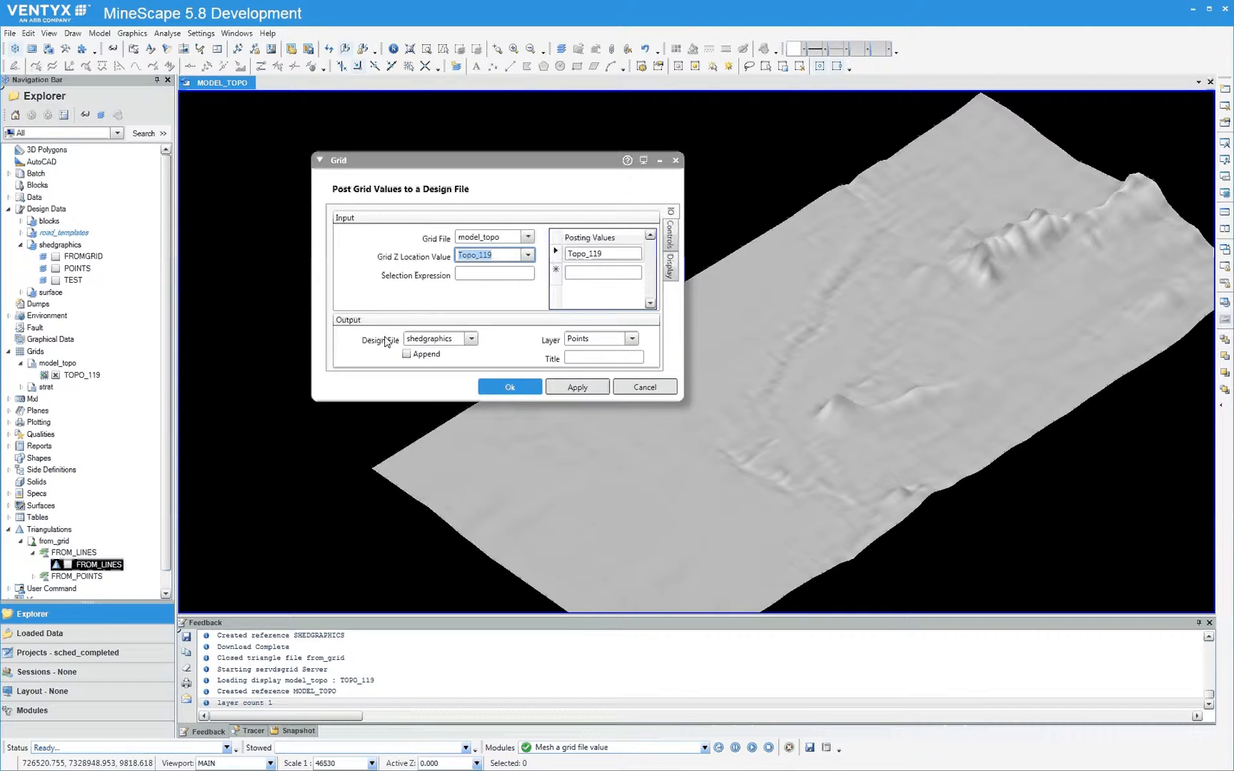
{"action": "left_click", "coordinate": [519, 395]}
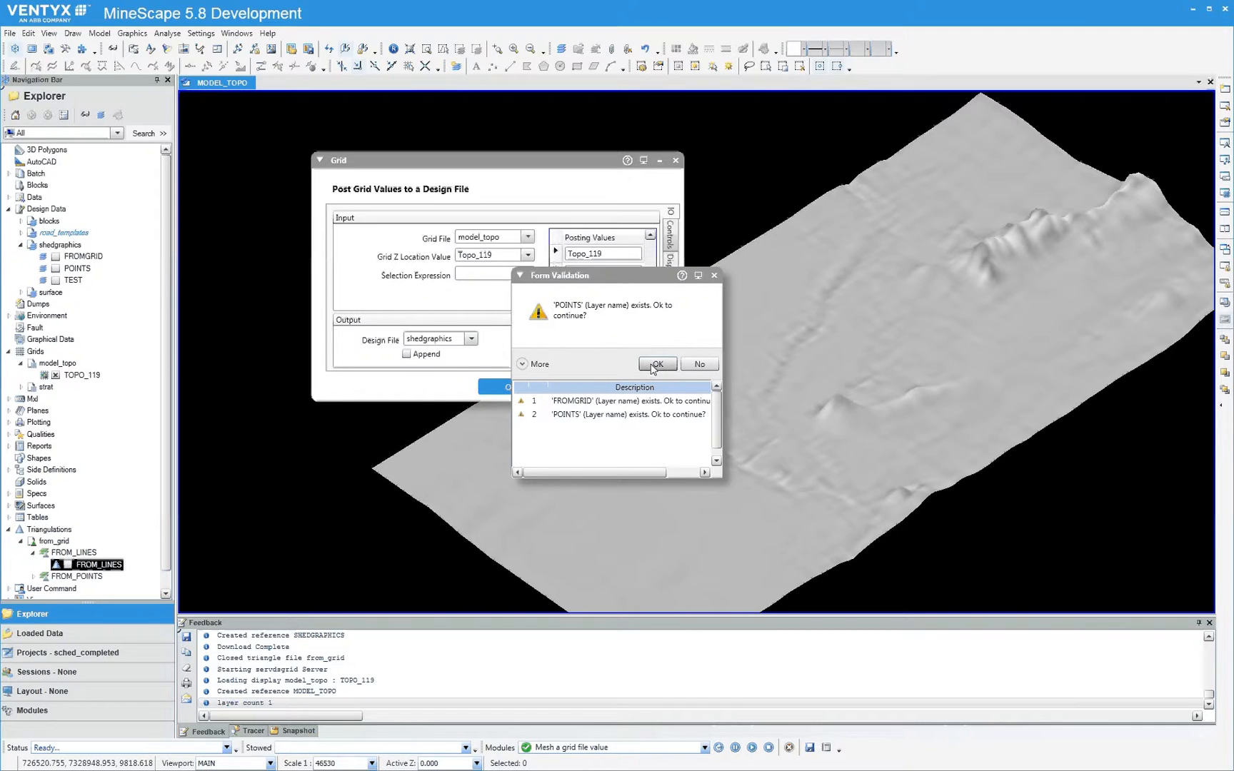
{"action": "left_click", "coordinate": [659, 364]}
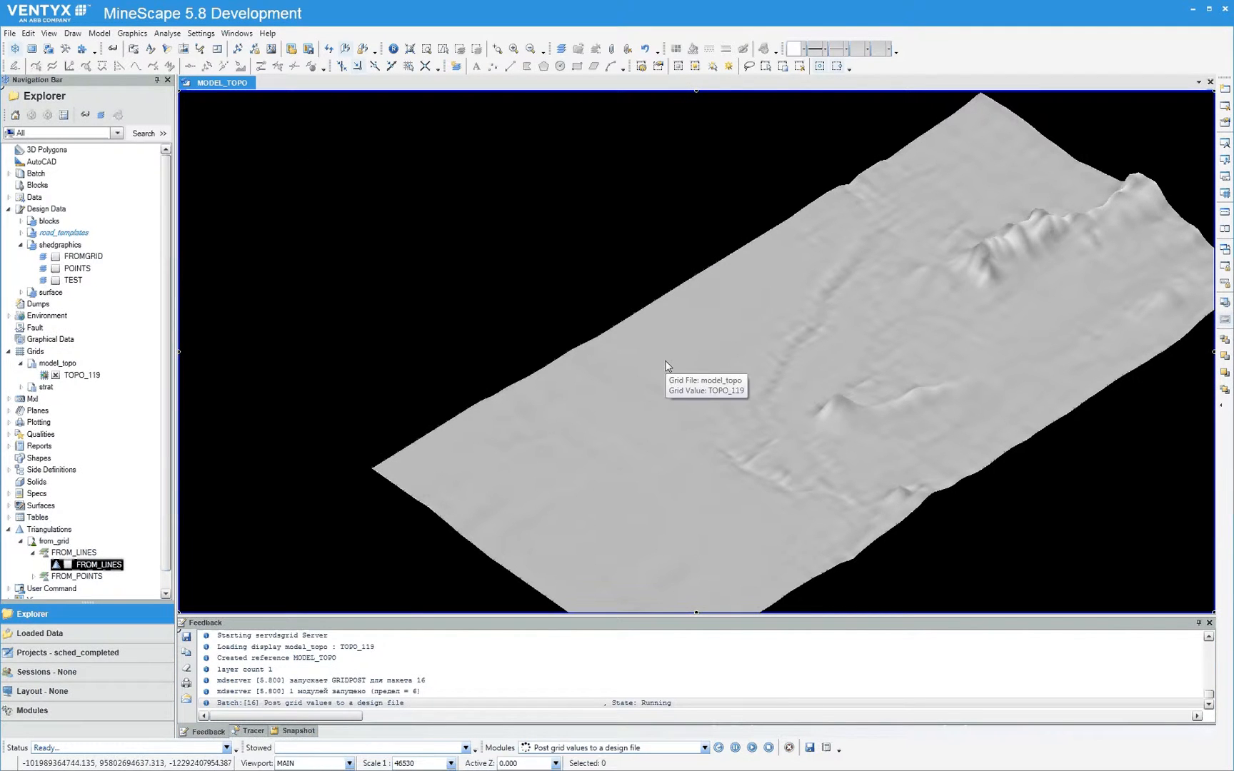
Display the POINTS layer of shedgraphics and hide the TOPO_119 grid beneath it
{"action": "left_click", "coordinate": [56, 269]}
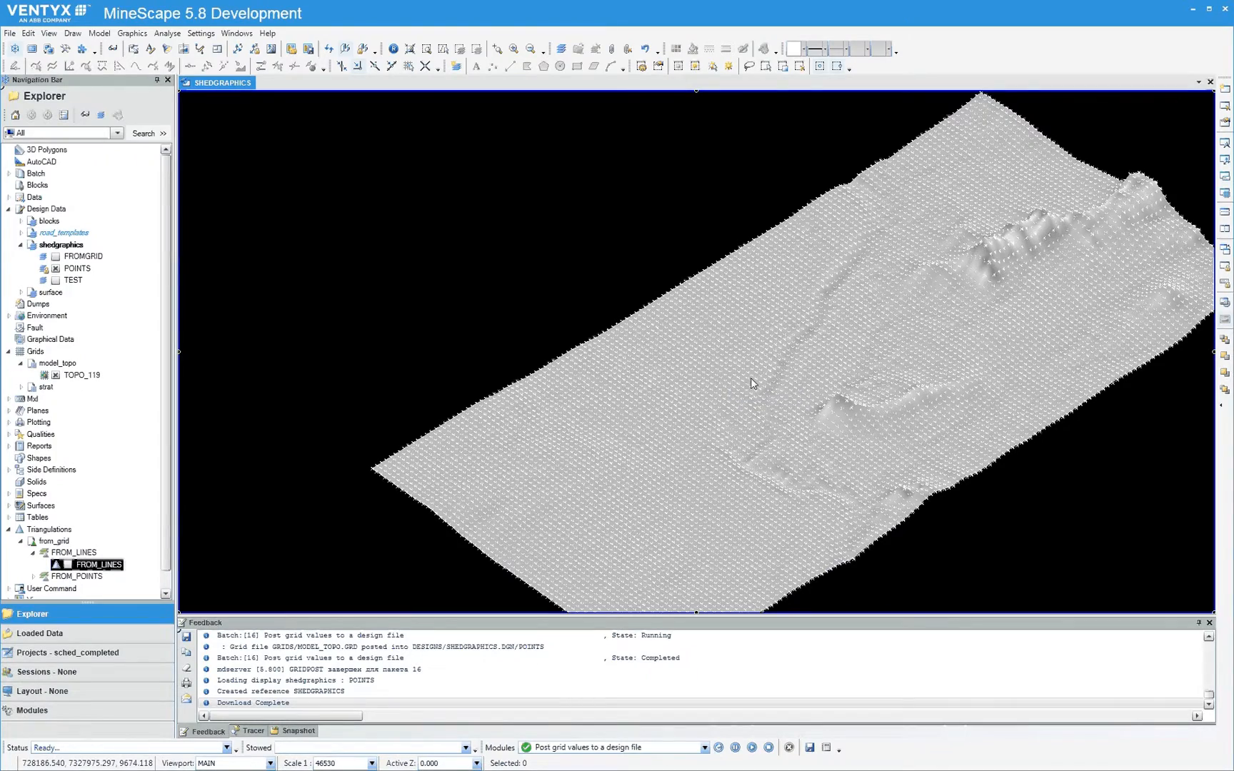
{"action": "middle_click_drag", "start_coordinate": [749, 377], "coordinate": [629, 312]}
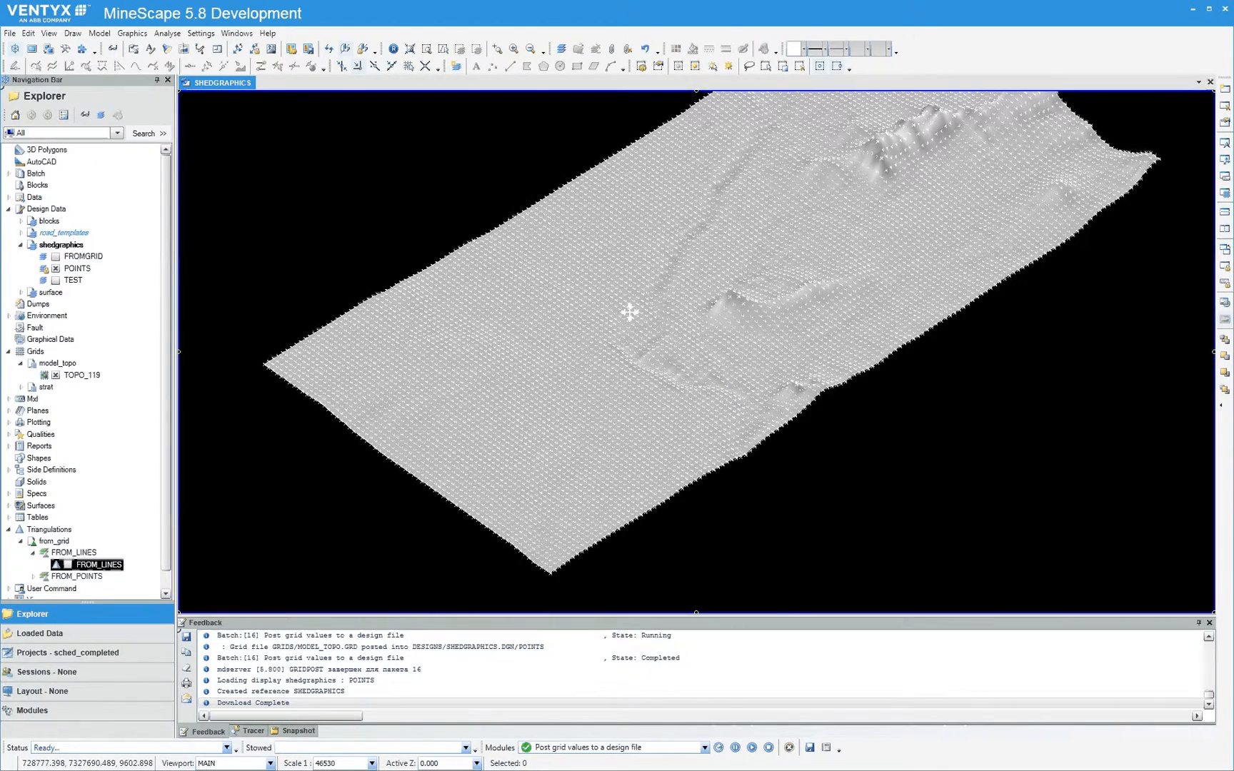
{"action": "scroll", "coordinate": [254, 383], "scroll_direction": "up", "scroll_amount": 5}
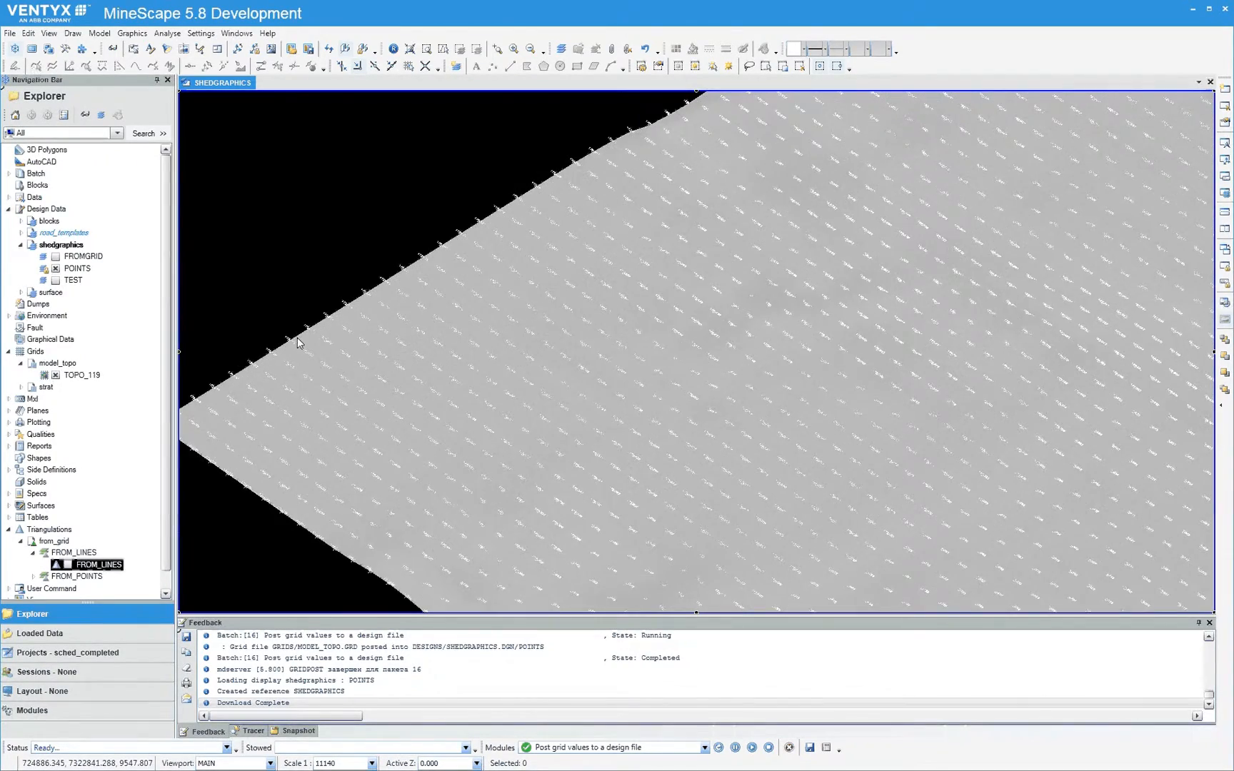
{"action": "scroll", "coordinate": [300, 341], "scroll_direction": "up", "scroll_amount": 2}
{"action": "scroll", "coordinate": [307, 332], "scroll_direction": "up", "scroll_amount": 3}
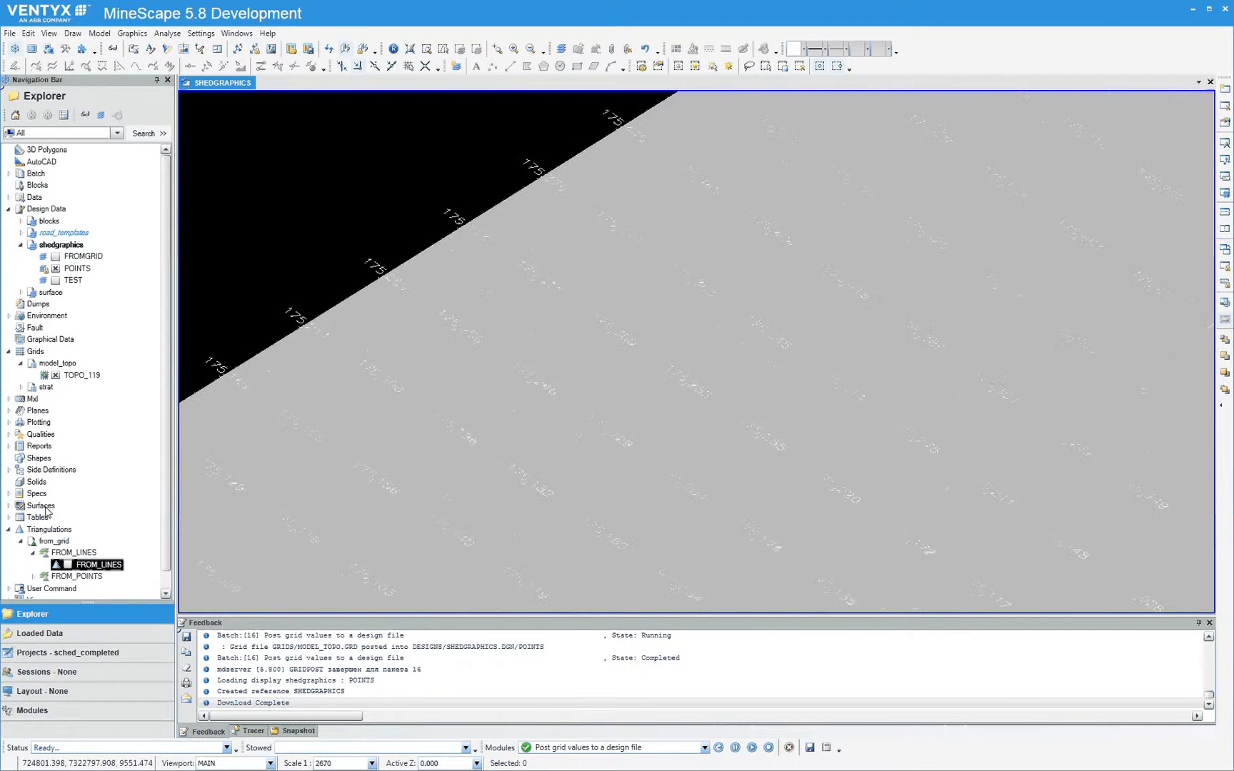
{"action": "left_click", "coordinate": [55, 374]}
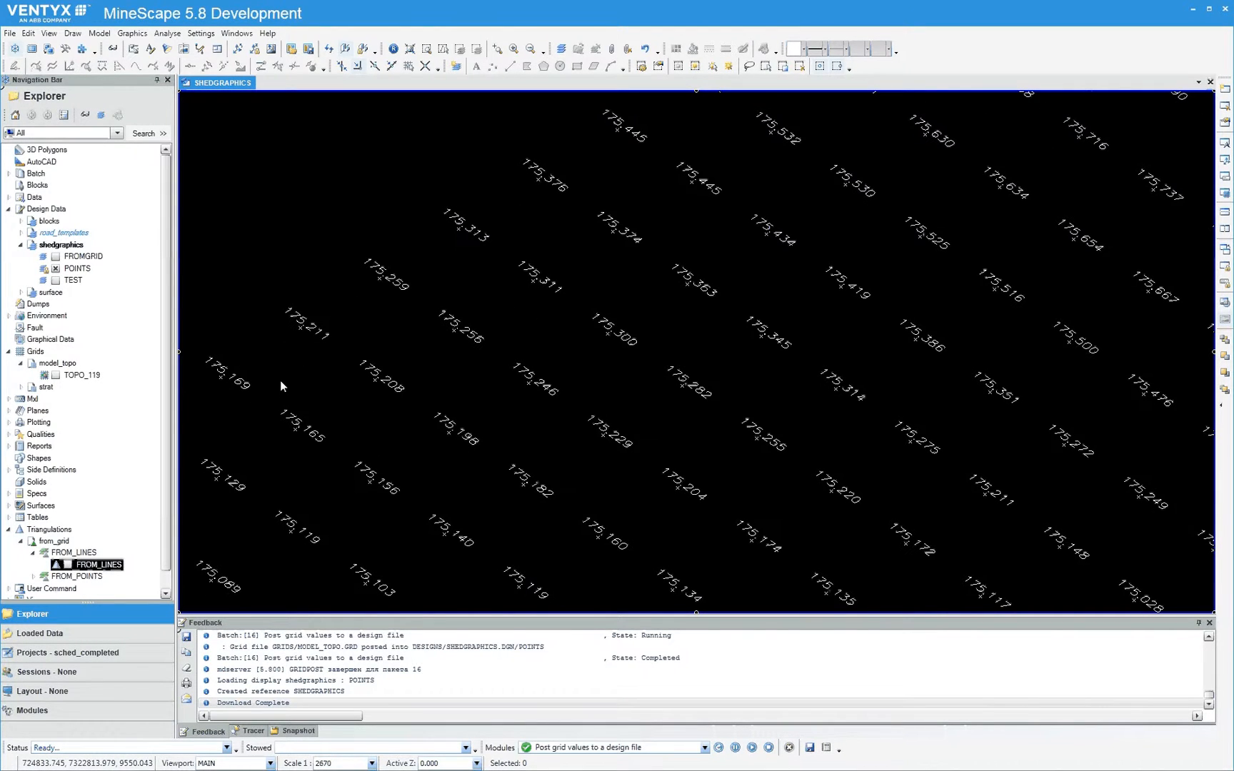
Examine the posted elevation labels and point markers of the POINTS layer, both as a whole and up close
{"action": "scroll", "coordinate": [281, 388], "scroll_direction": "down", "scroll_amount": 4}
{"action": "scroll", "coordinate": [281, 388], "scroll_direction": "down", "scroll_amount": 4}
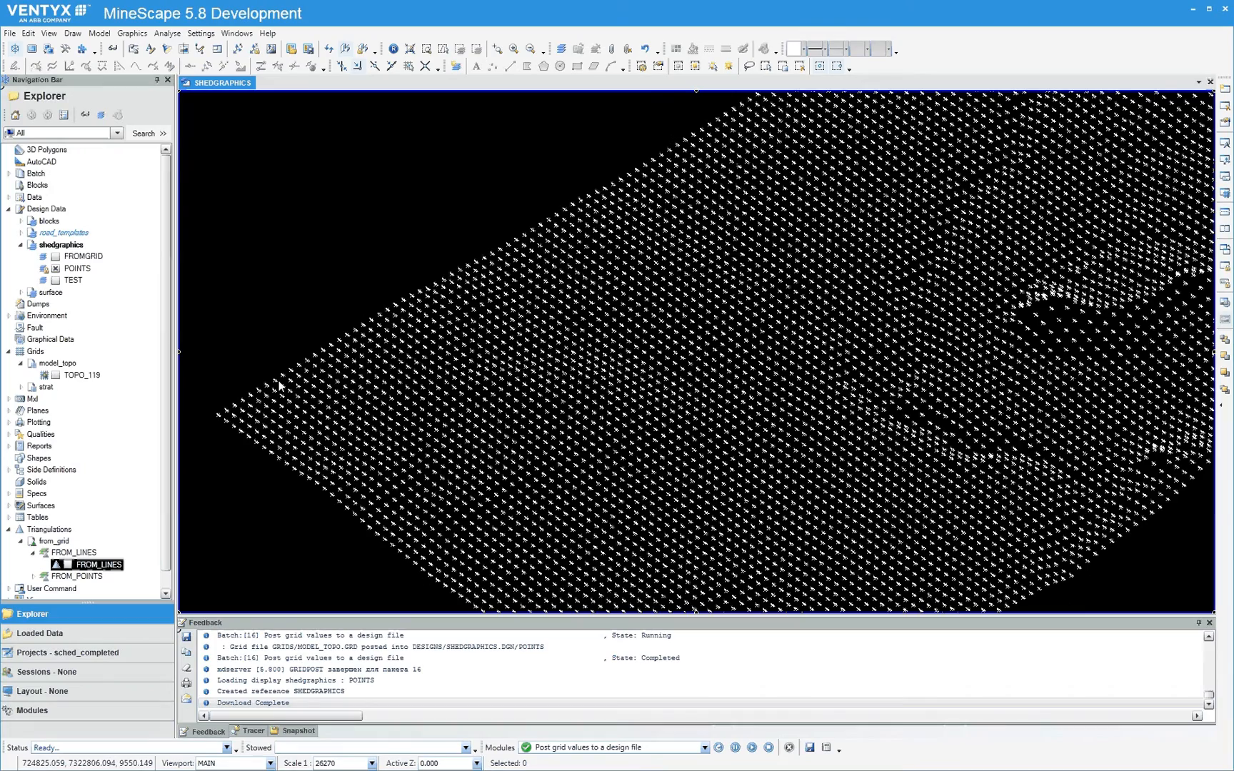
{"action": "scroll", "coordinate": [281, 388], "scroll_direction": "down", "scroll_amount": 1}
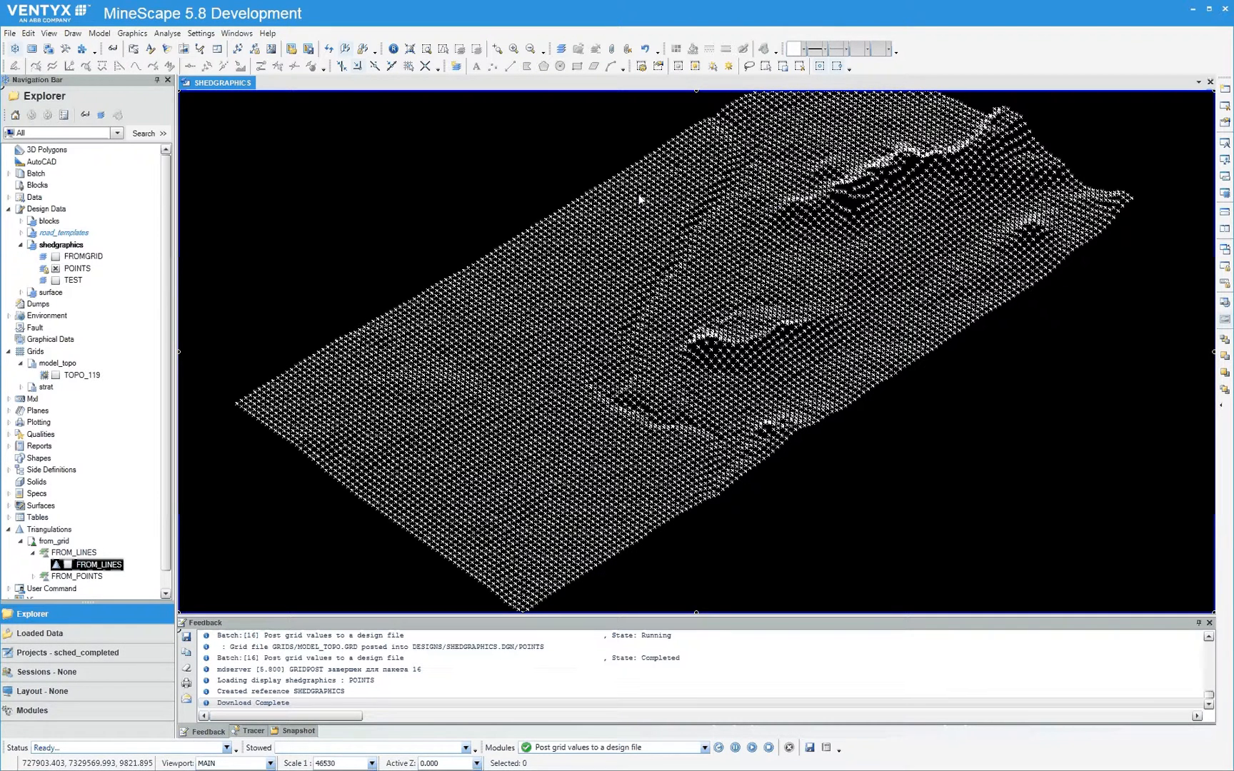
{"action": "mouse_move", "coordinate": [640, 200]}
{"action": "middle_click_drag", "start_coordinate": [404, 438], "coordinate": [434, 441]}
{"action": "scroll", "coordinate": [367, 359], "scroll_direction": "up", "scroll_amount": 3}
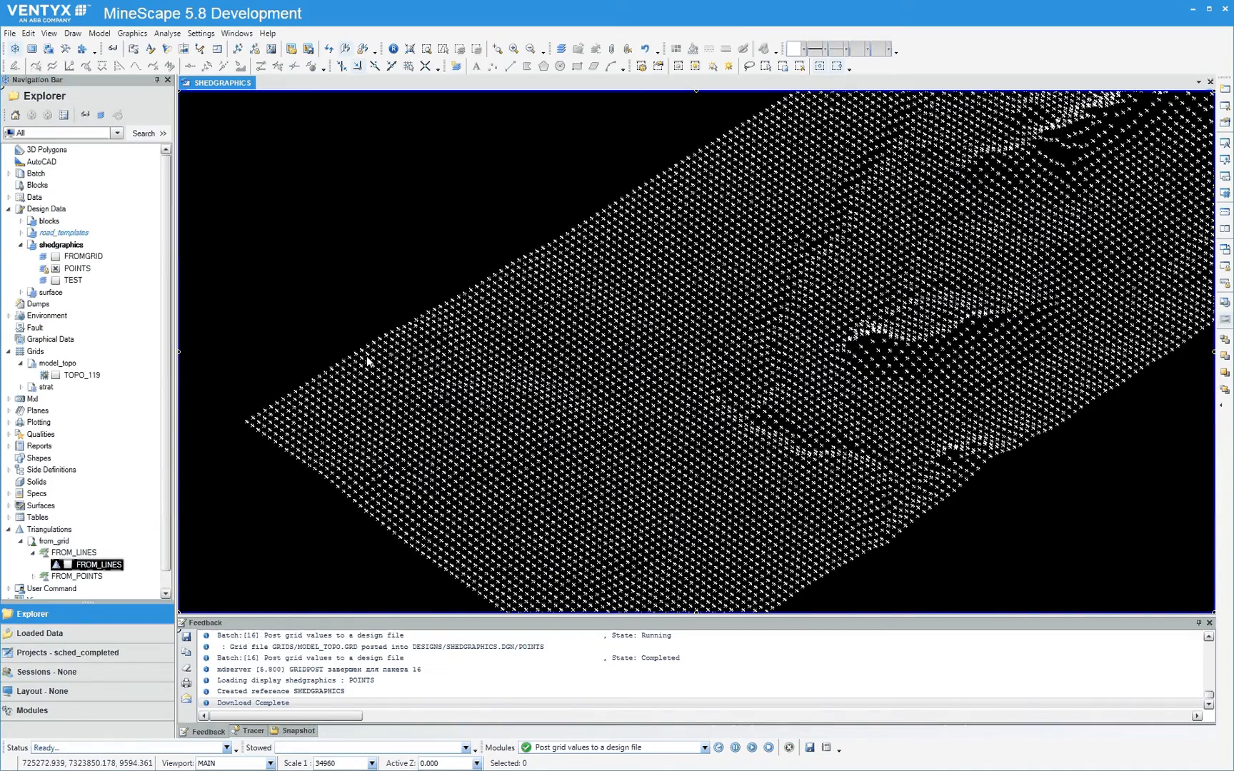
{"action": "scroll", "coordinate": [367, 361], "scroll_direction": "up", "scroll_amount": 6}
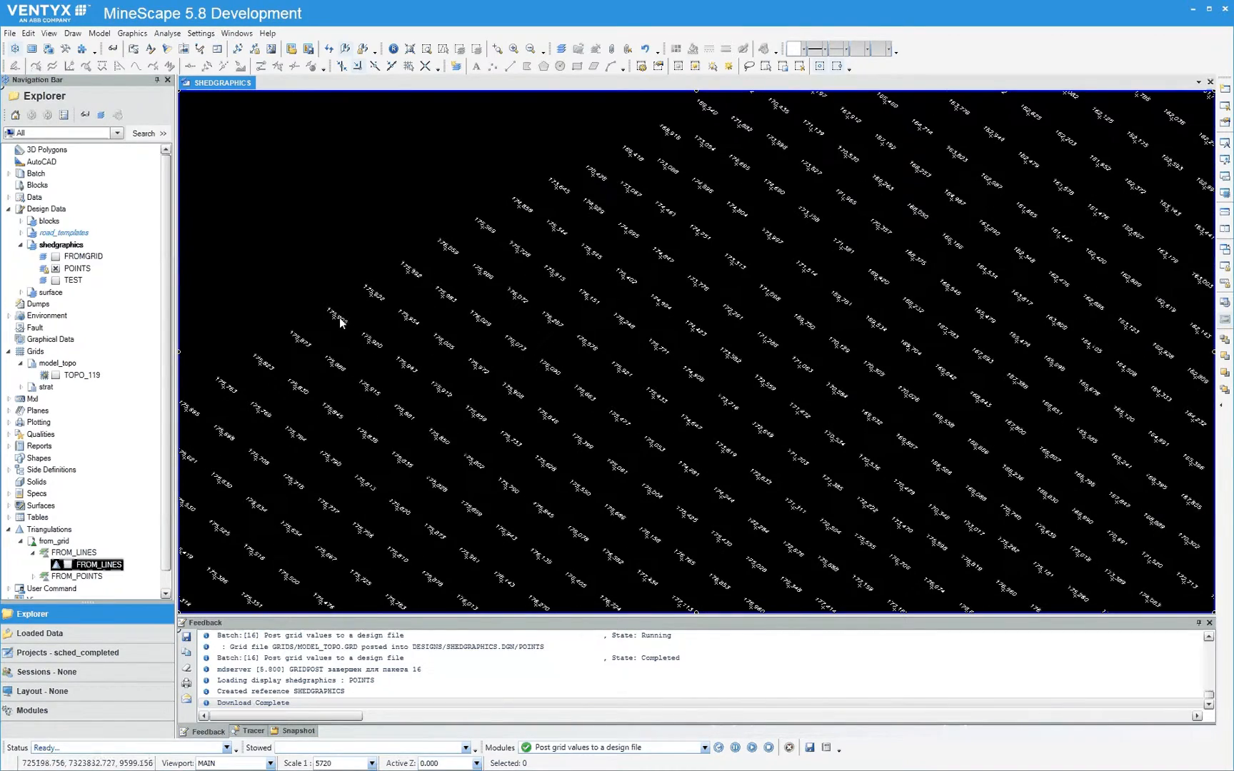
{"action": "scroll", "coordinate": [340, 323], "scroll_direction": "up", "scroll_amount": 2}
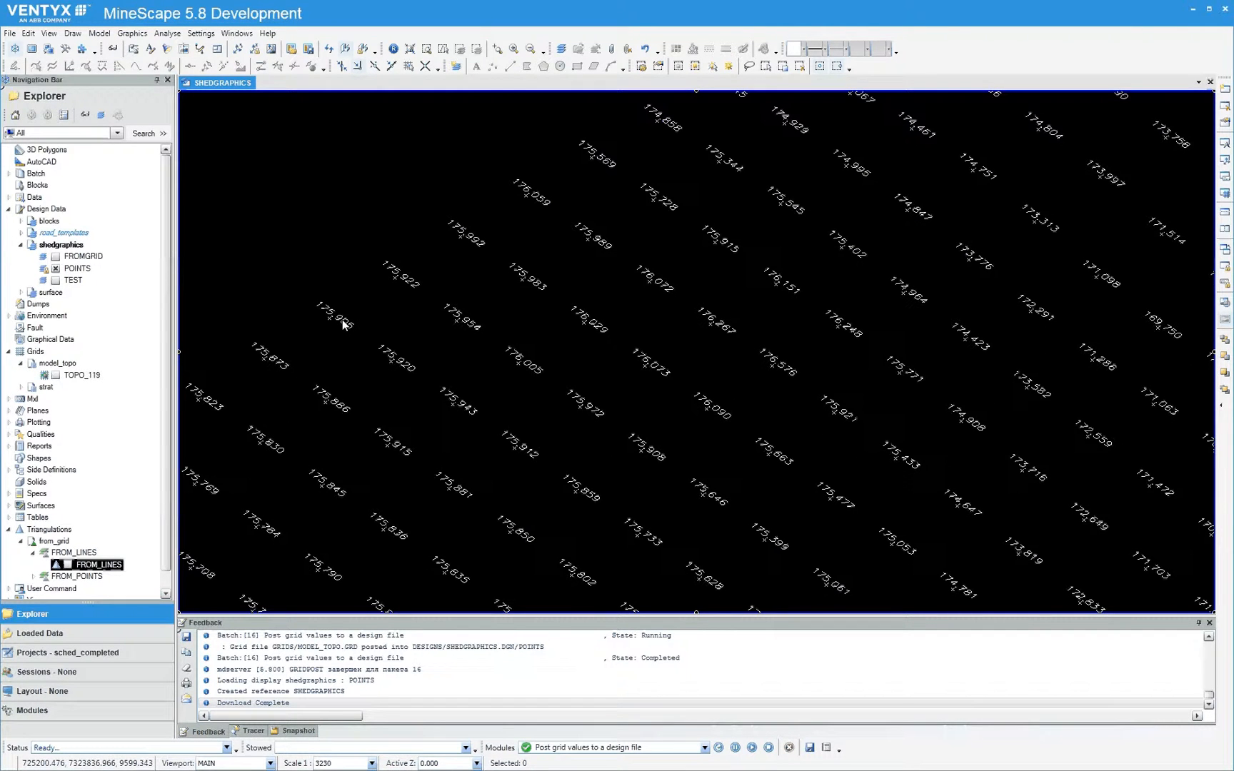
Open the POINTS layer of shedgraphics for editing
{"action": "right_click", "coordinate": [74, 272]}
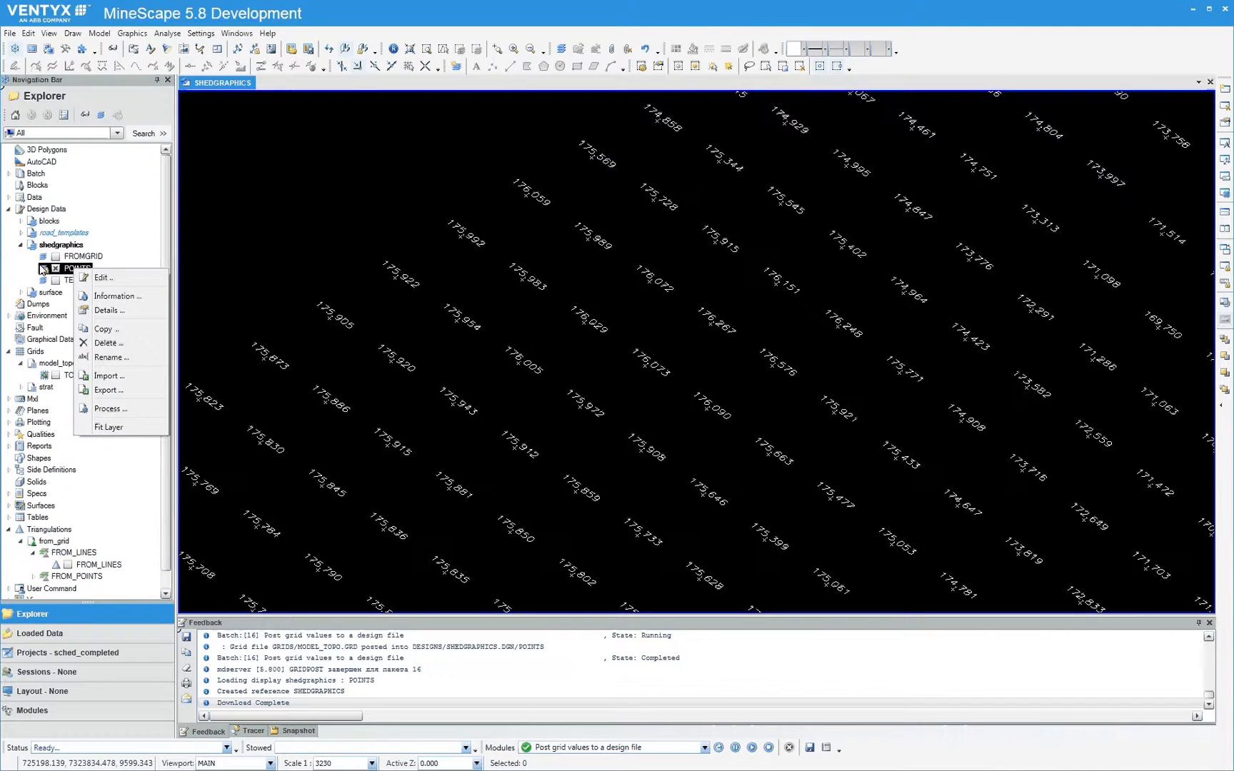
{"action": "left_click", "coordinate": [102, 278]}
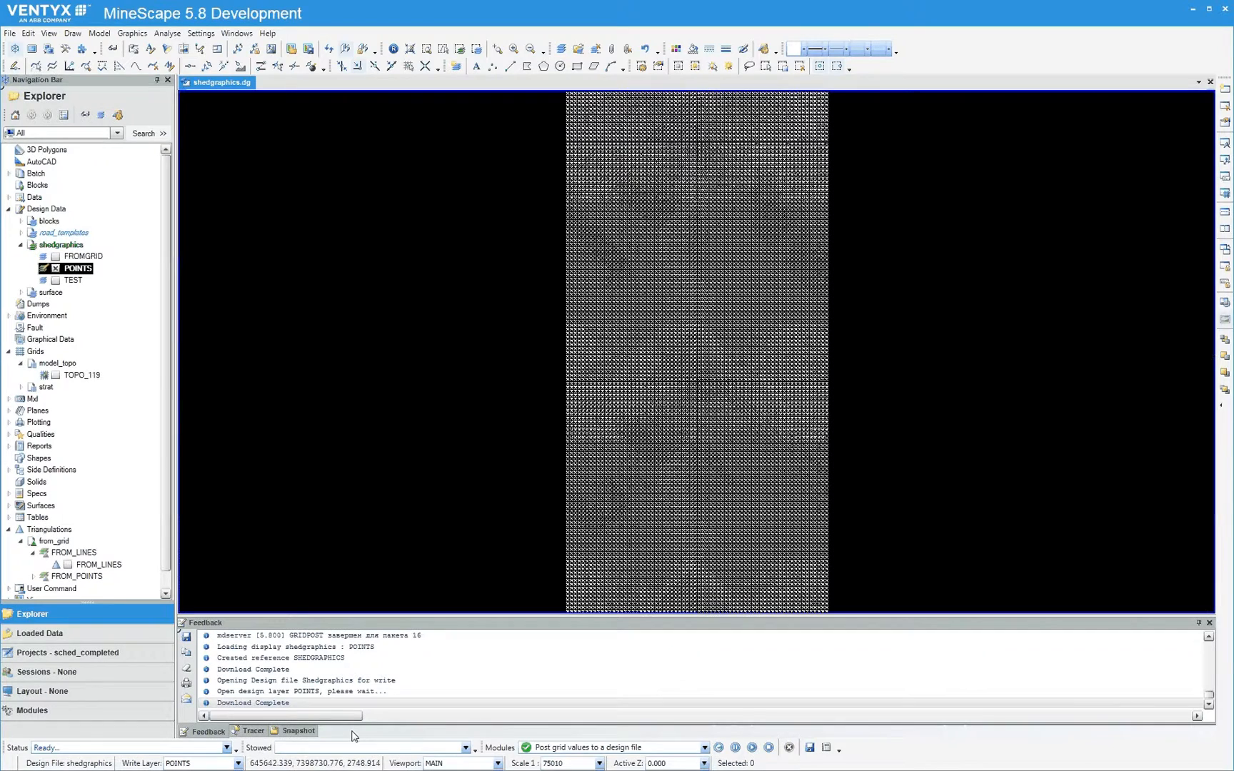
{"action": "scroll", "coordinate": [666, 281], "scroll_direction": "up", "scroll_amount": 3}
{"action": "scroll", "coordinate": [551, 289], "scroll_direction": "up", "scroll_amount": 3}
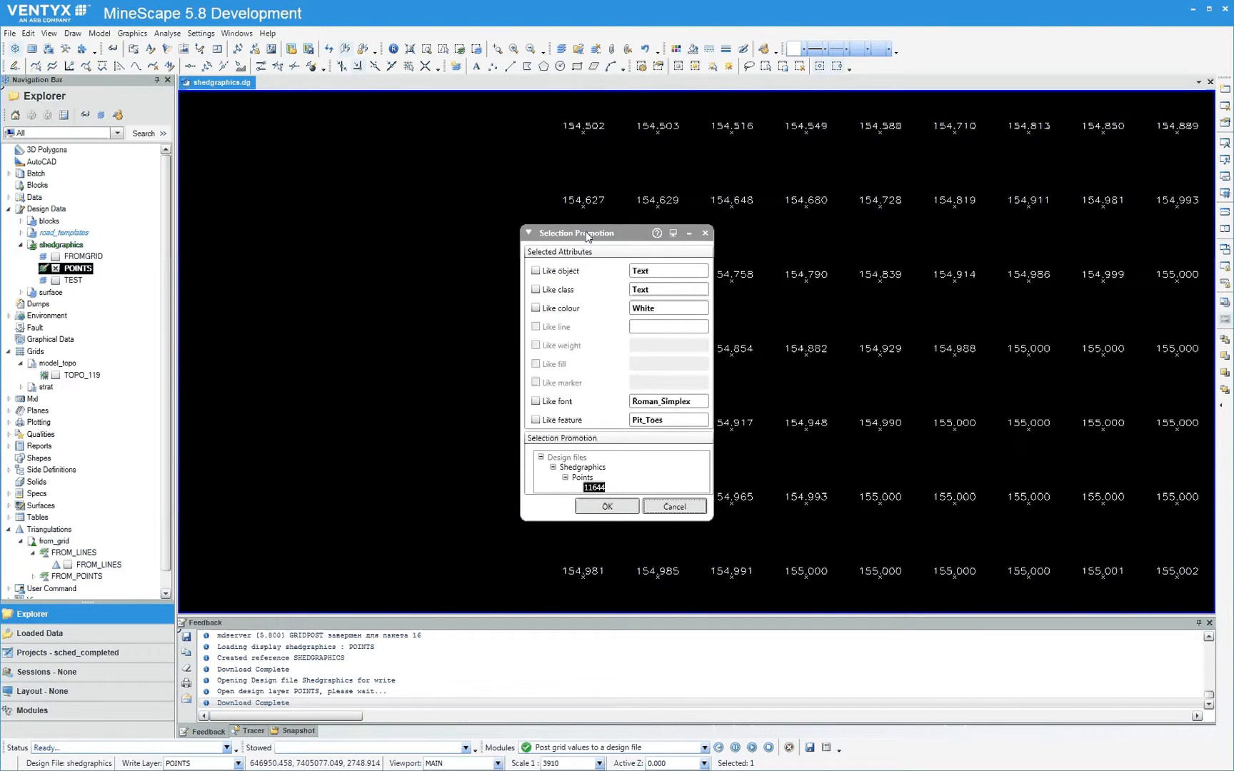
Promote the selected elevation label to all elements of like class and like colour, and delete these text labels from the POINTS layer
{"action": "left_click_drag", "start_coordinate": [606, 231], "coordinate": [388, 181]}
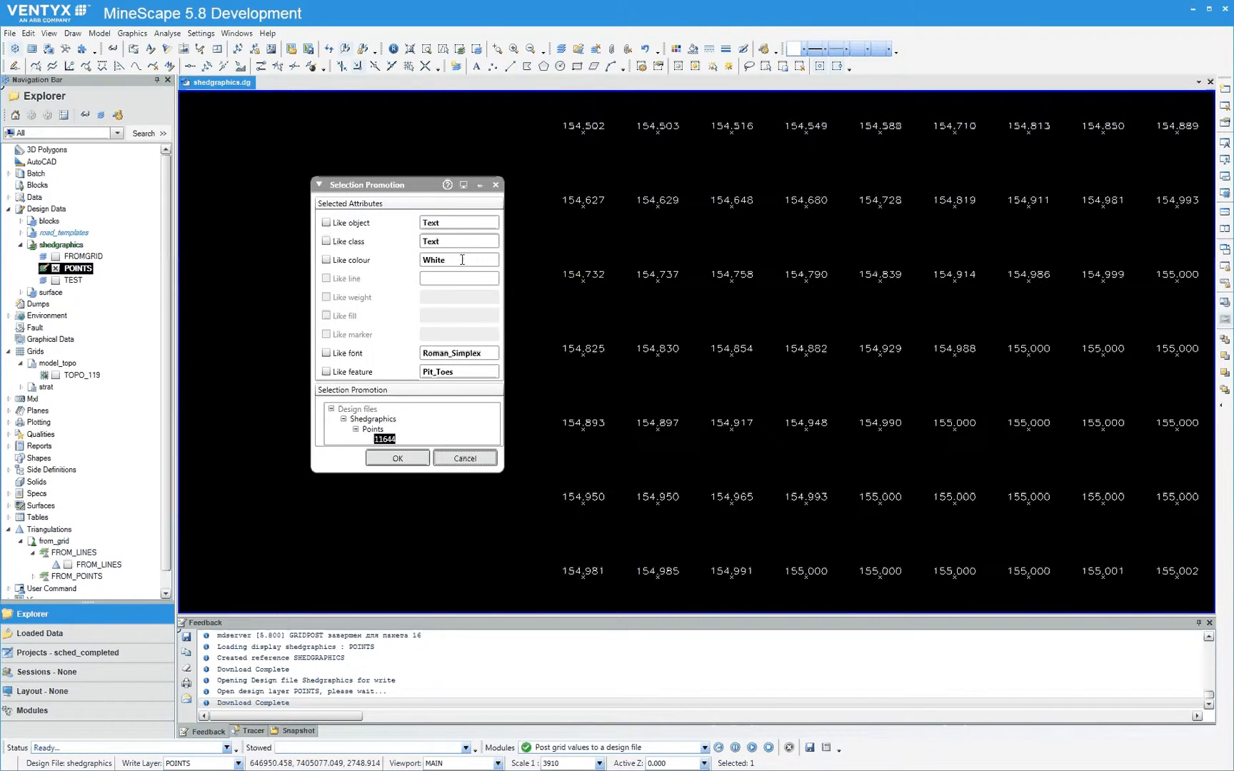
{"action": "left_click", "coordinate": [326, 241]}
{"action": "left_click", "coordinate": [327, 260]}
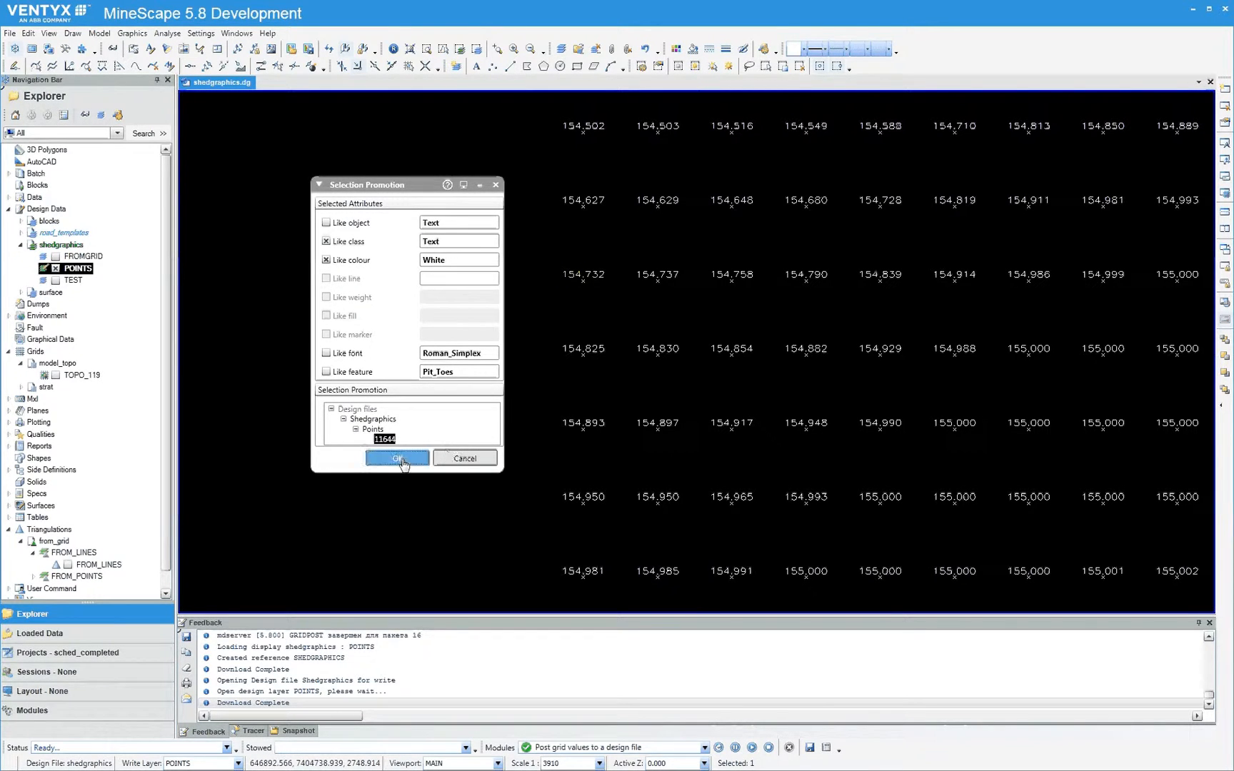
{"action": "left_click", "coordinate": [397, 458]}
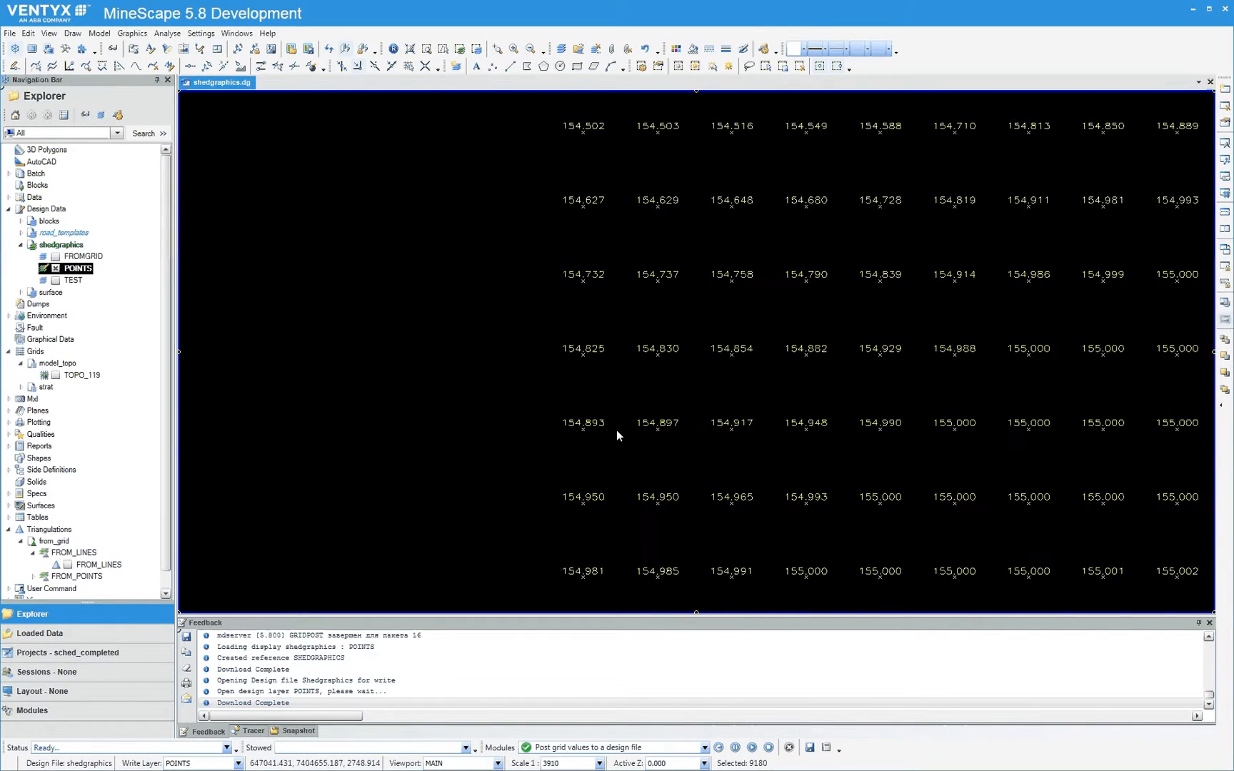
{"action": "scroll", "coordinate": [688, 360], "scroll_direction": "down", "scroll_amount": 6}
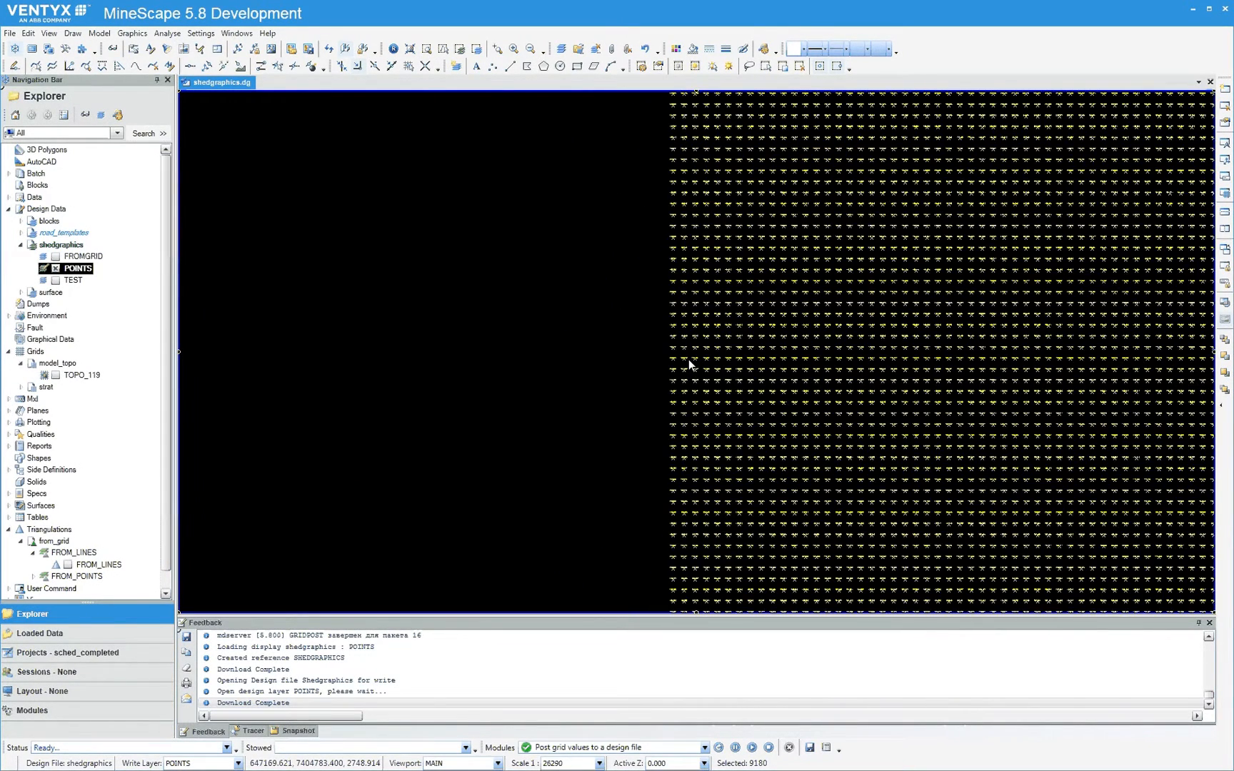
{"action": "scroll", "coordinate": [688, 360], "scroll_direction": "down", "scroll_amount": 4}
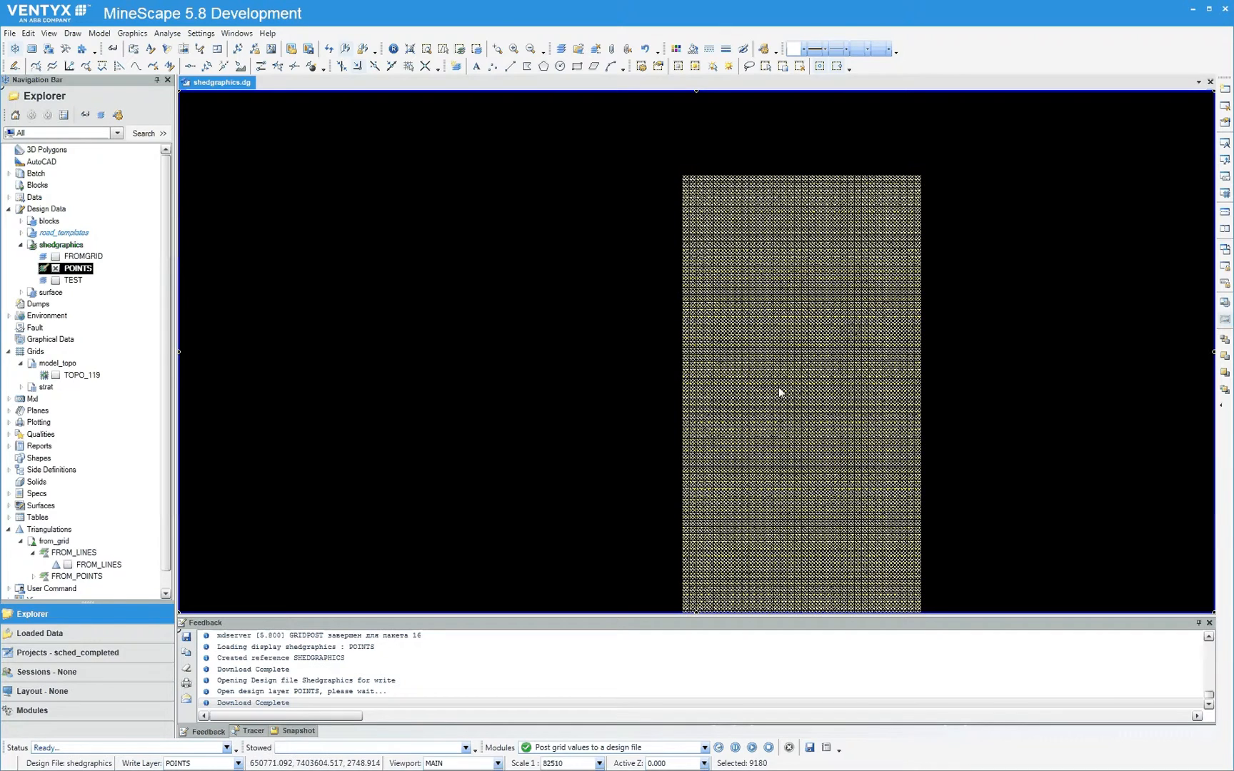
{"action": "key", "text": "Delete"}
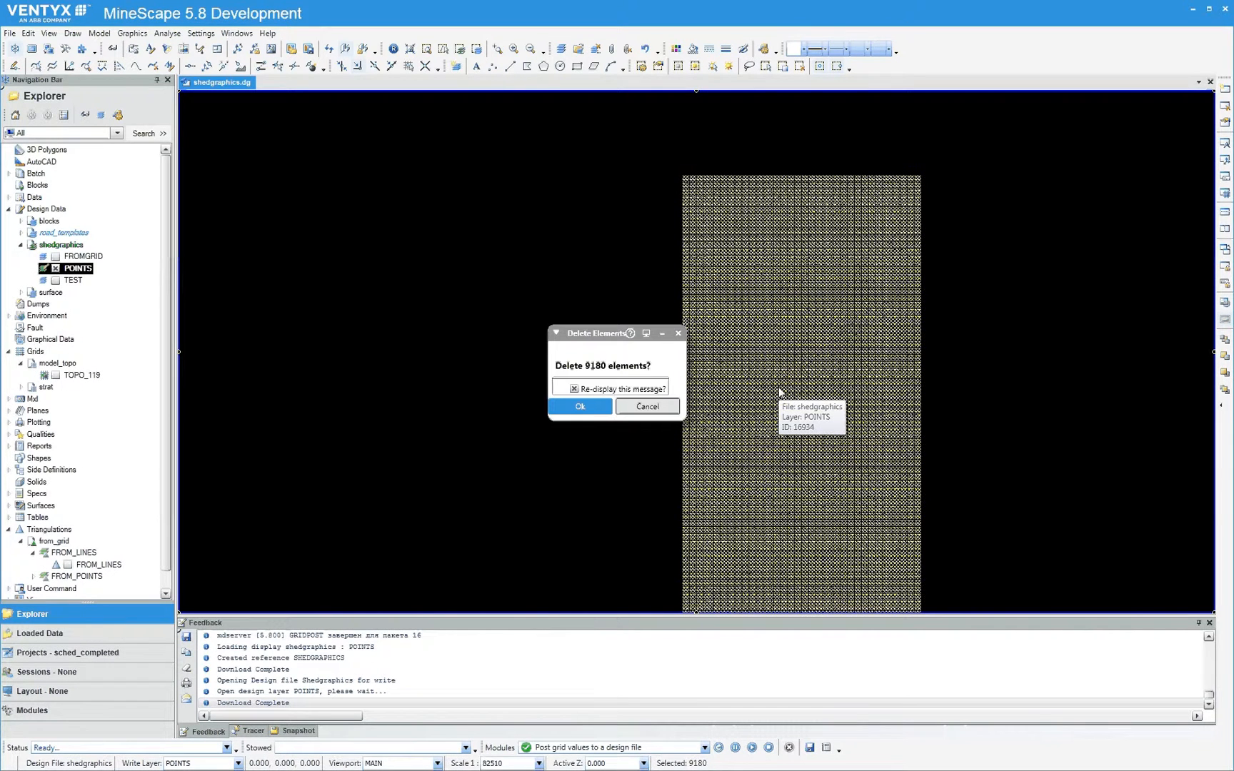
{"action": "left_click", "coordinate": [584, 412]}
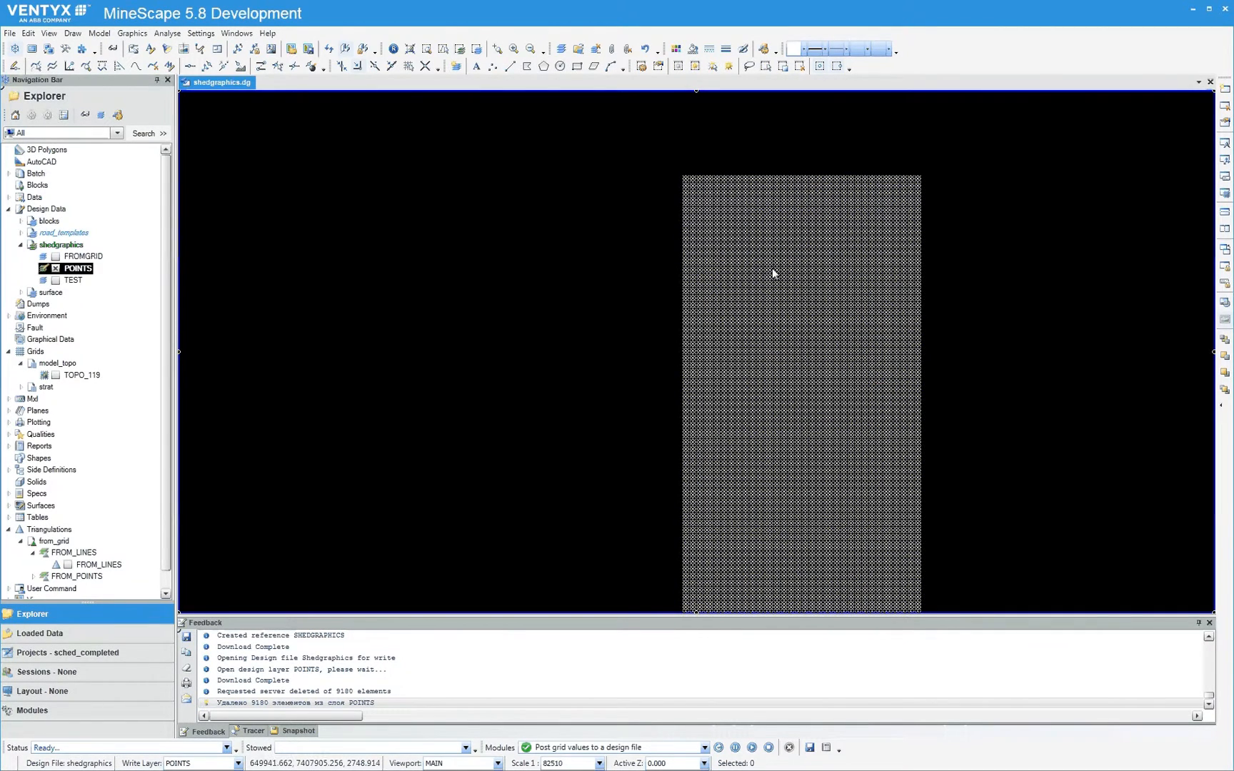
Inspect the remaining point markers of the POINTS layer up close and over their full extent
{"action": "middle_click_drag", "start_coordinate": [773, 270], "coordinate": [569, 215]}
{"action": "scroll", "coordinate": [536, 292], "scroll_direction": "up", "scroll_amount": 1}
{"action": "scroll", "coordinate": [488, 292], "scroll_direction": "up", "scroll_amount": 6}
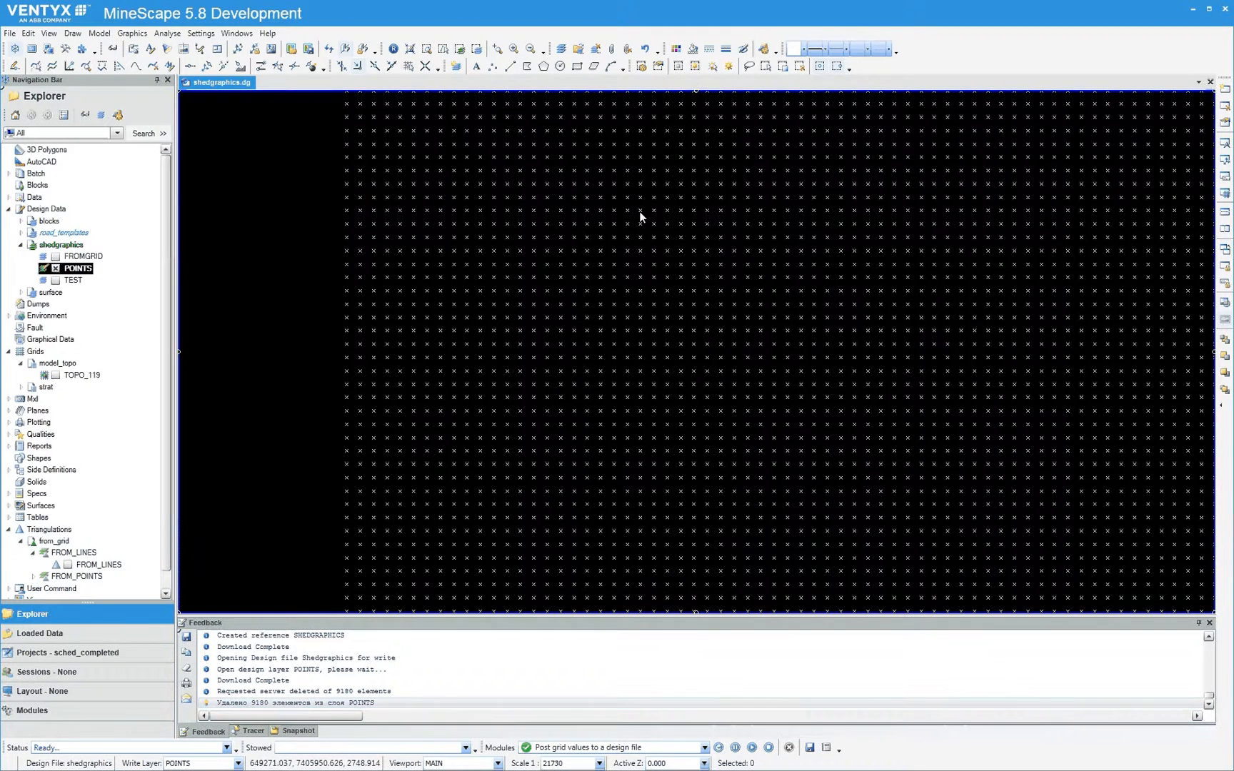
{"action": "mouse_move", "coordinate": [640, 217]}
{"action": "scroll", "coordinate": [630, 213], "scroll_direction": "down", "scroll_amount": 4}
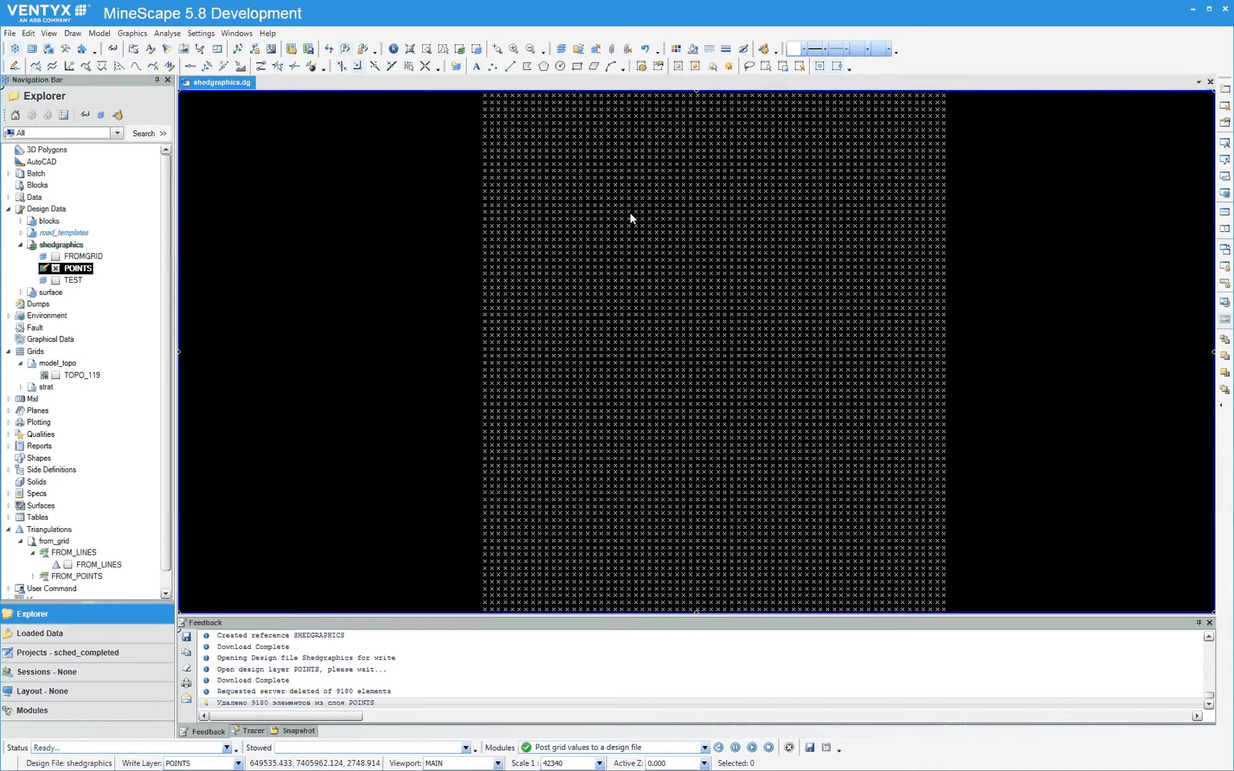
{"action": "middle_click_drag", "start_coordinate": [648, 260], "coordinate": [652, 245]}
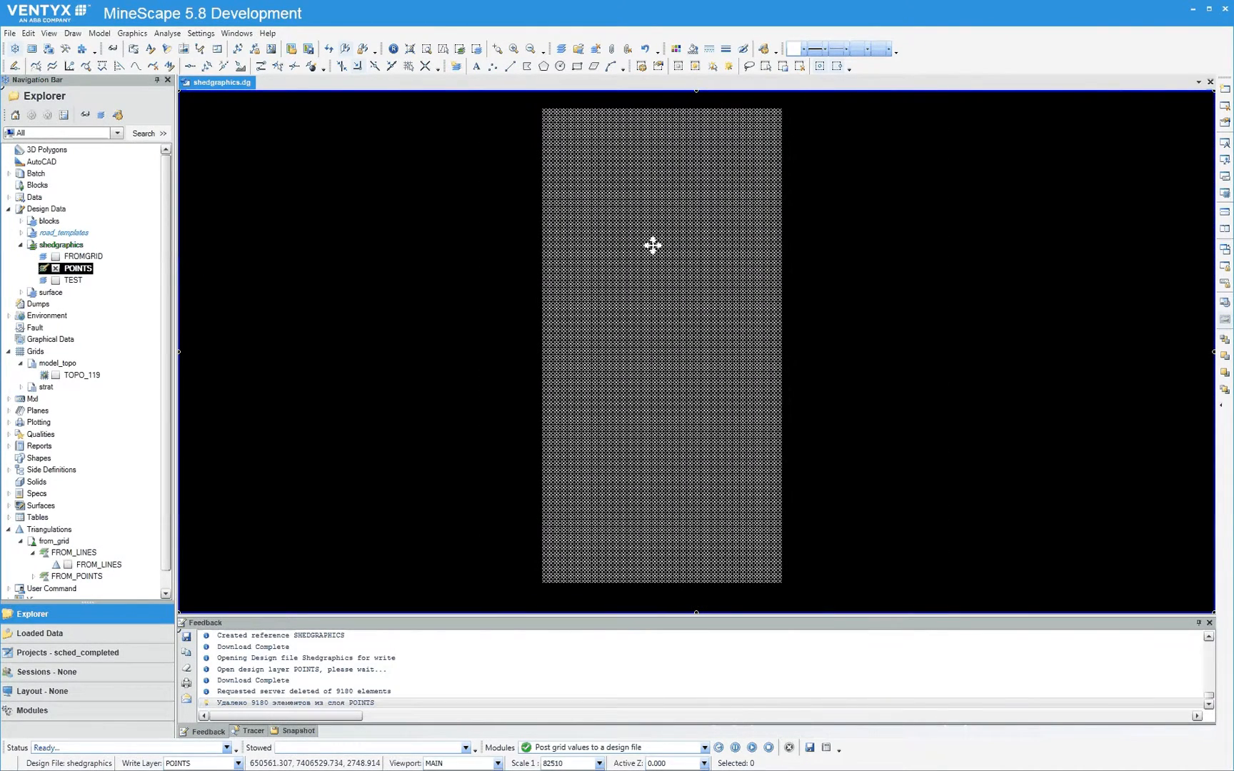
Display the FROMGRID layer temporarily to compare its mesh intersections with the point markers, leaving only POINTS shown
{"action": "left_click", "coordinate": [56, 257]}
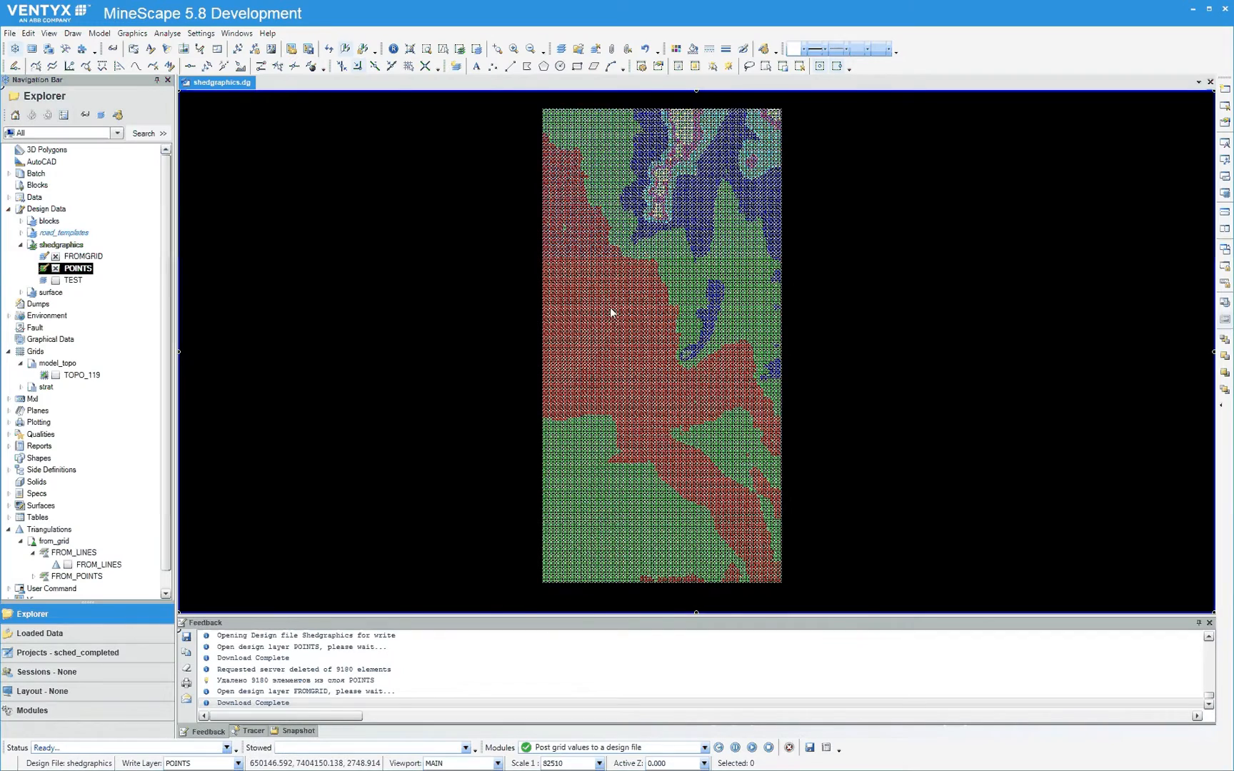
{"action": "scroll", "coordinate": [611, 307], "scroll_direction": "up", "scroll_amount": 4}
{"action": "scroll", "coordinate": [627, 293], "scroll_direction": "up", "scroll_amount": 2}
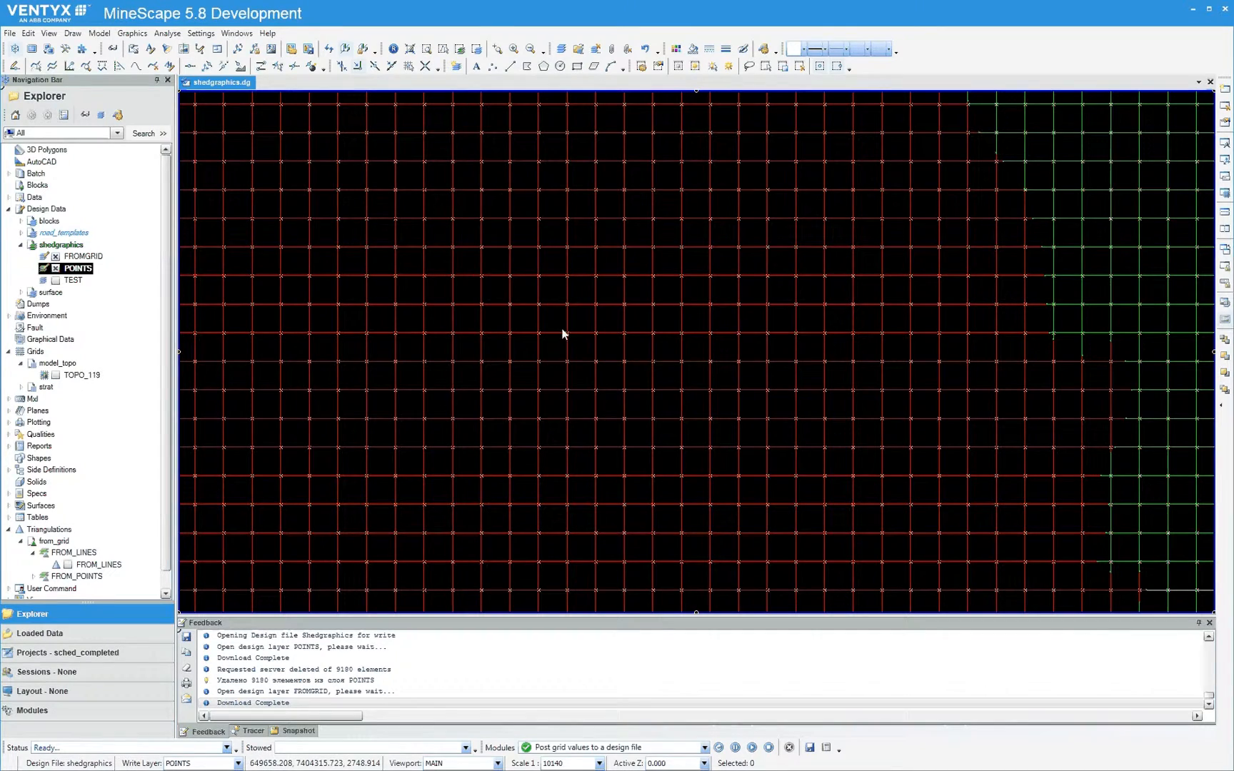
{"action": "left_click", "coordinate": [55, 257]}
{"action": "scroll", "coordinate": [446, 323], "scroll_direction": "down", "scroll_amount": 8}
{"action": "scroll", "coordinate": [448, 326], "scroll_direction": "down", "scroll_amount": 8}
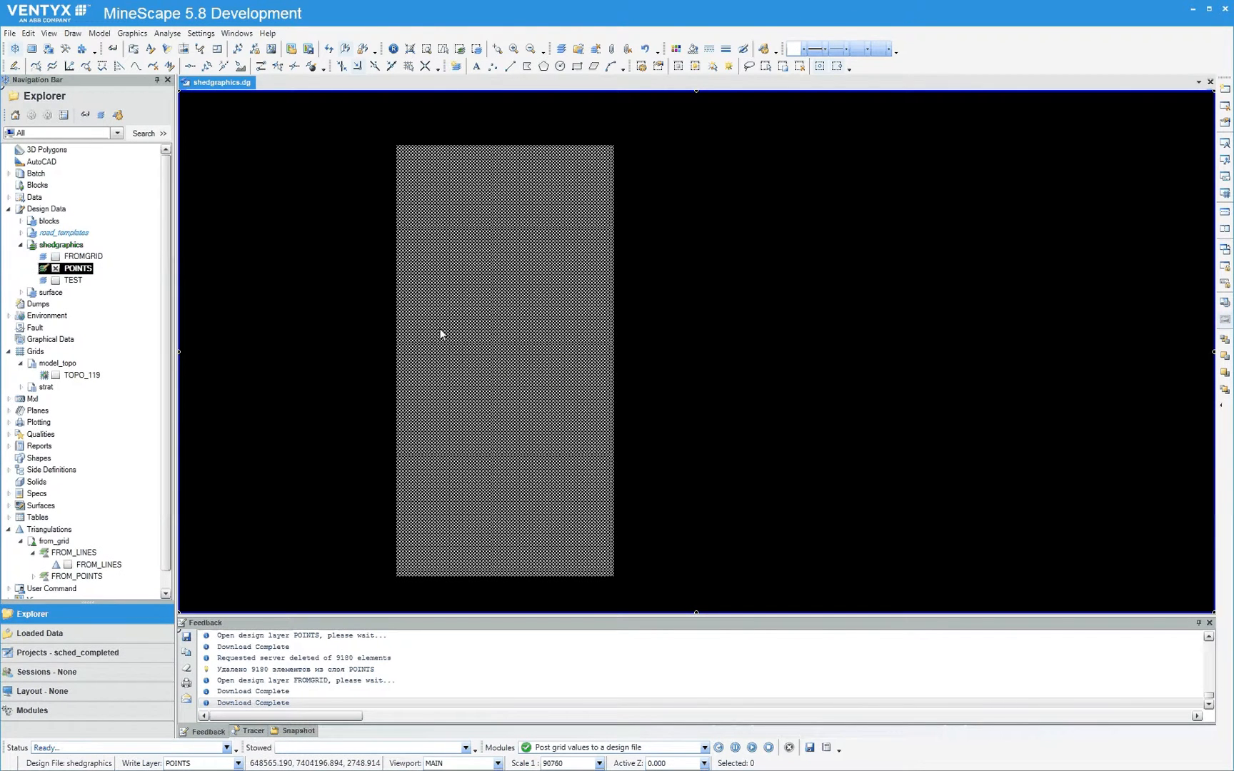
Open the FROM_POINTS triangle set of the from_grid triangulation file for editing
{"action": "scroll", "coordinate": [168, 400], "scroll_direction": "down", "scroll_amount": 1}
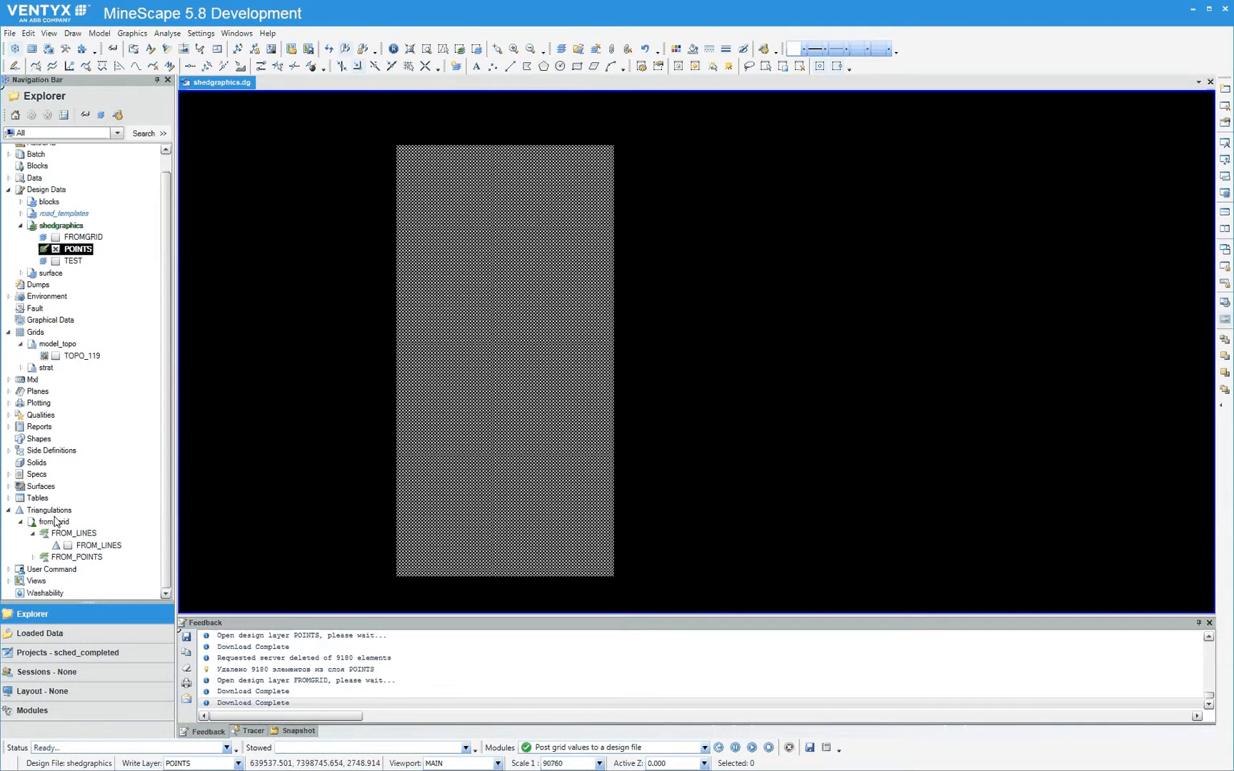
{"action": "left_click", "coordinate": [32, 558]}
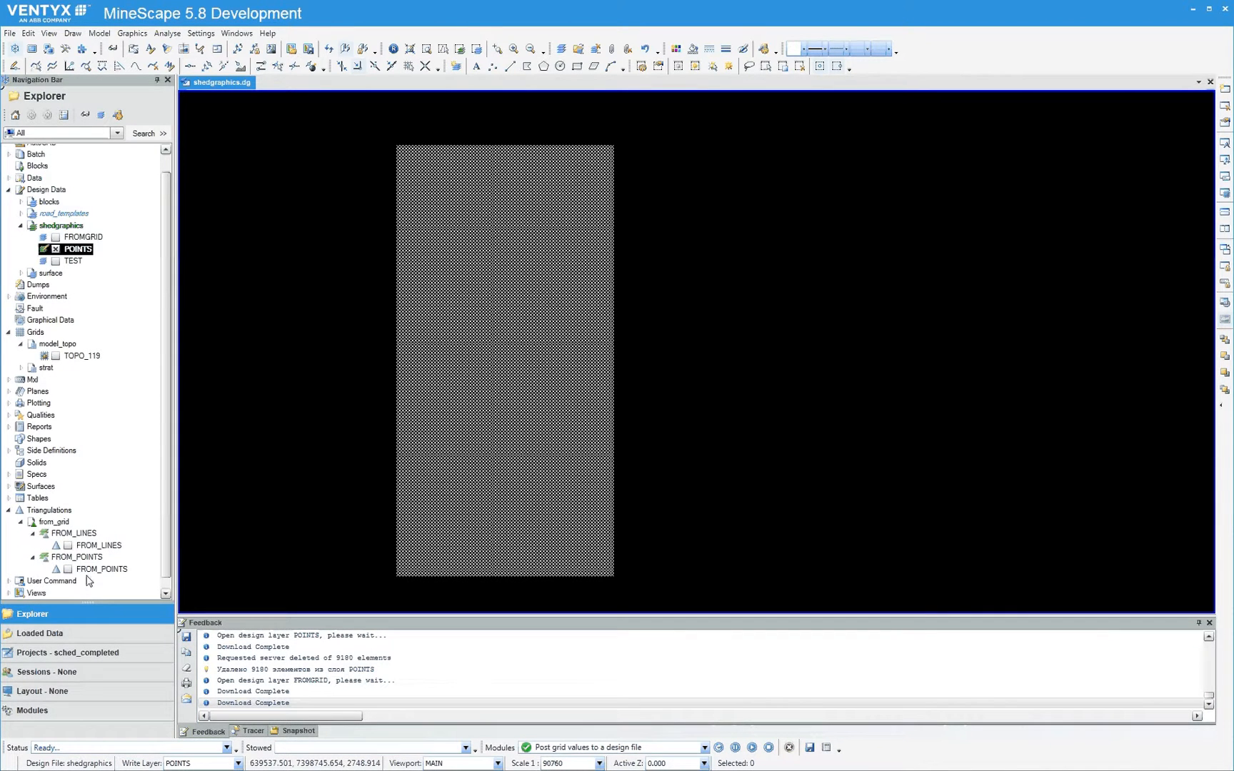
{"action": "right_click", "coordinate": [87, 570]}
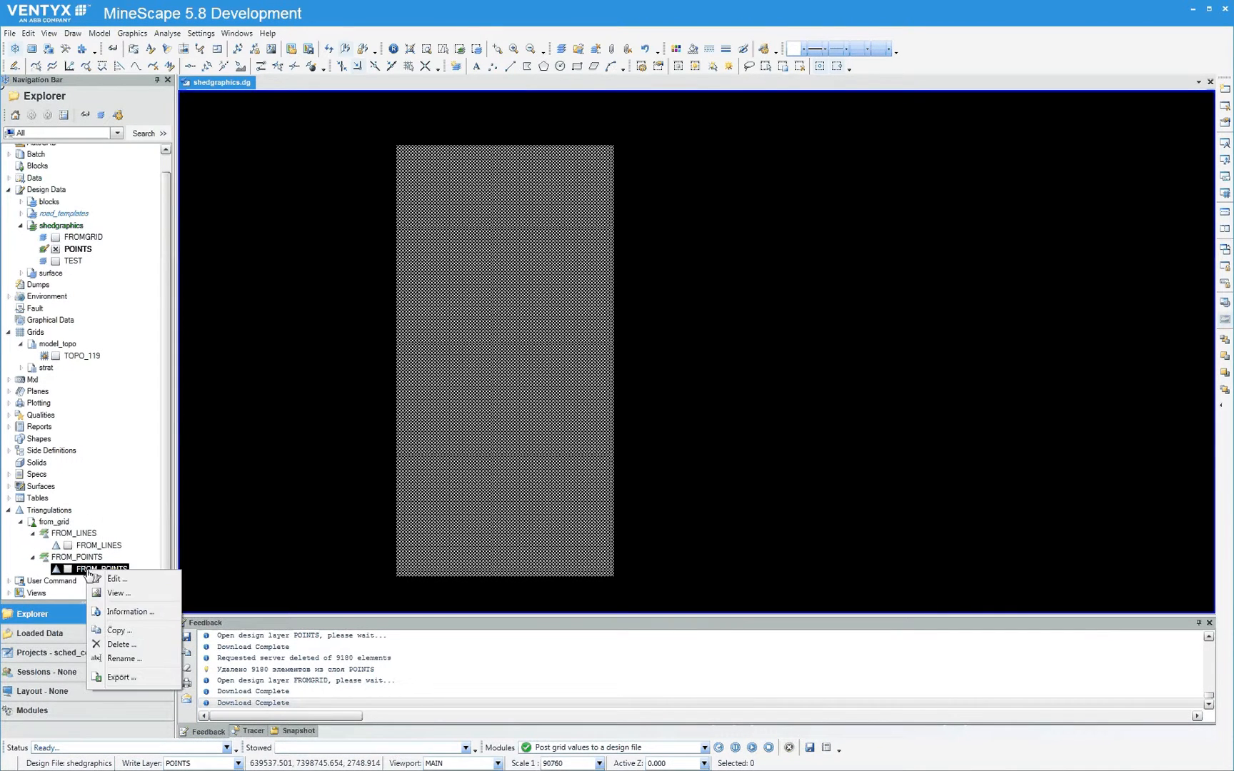
{"action": "left_click", "coordinate": [126, 581]}
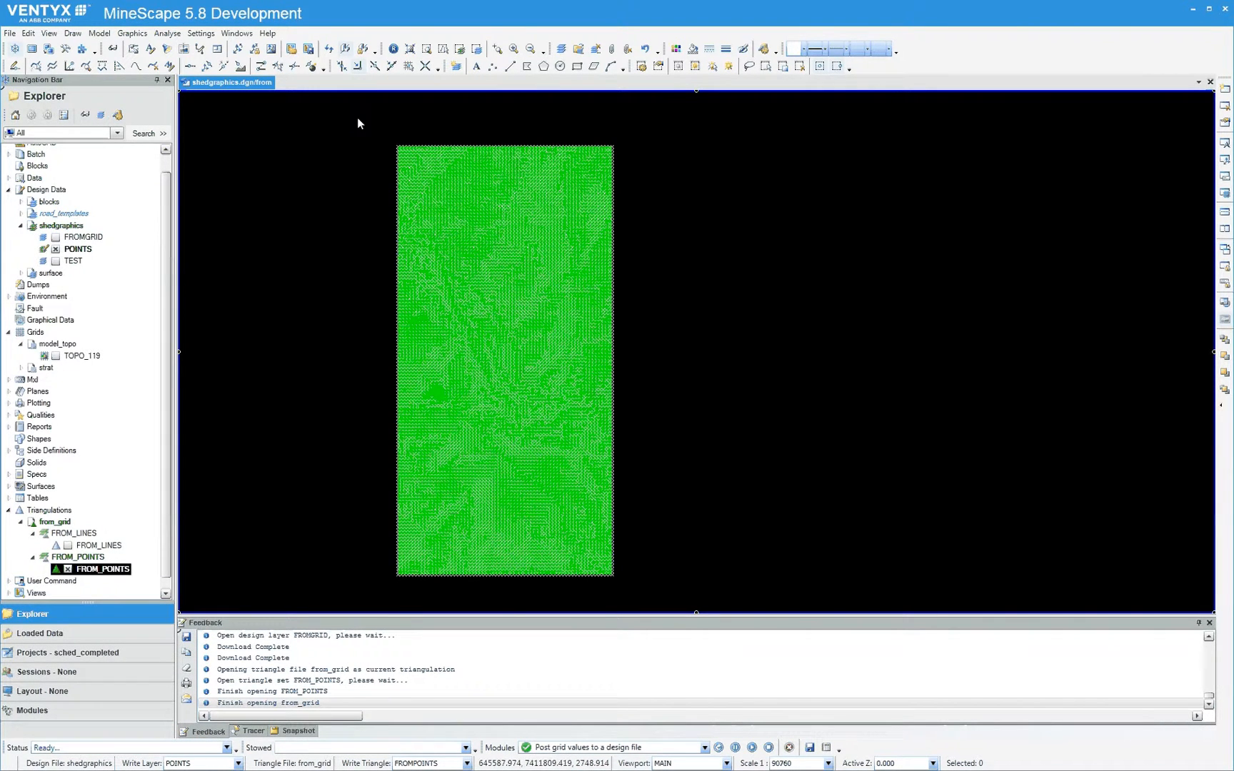
Select everything displayed over the full grid extent and triangulate it into the existing FROM_POINTS set
{"action": "left_click_drag", "start_coordinate": [358, 115], "coordinate": [641, 594]}
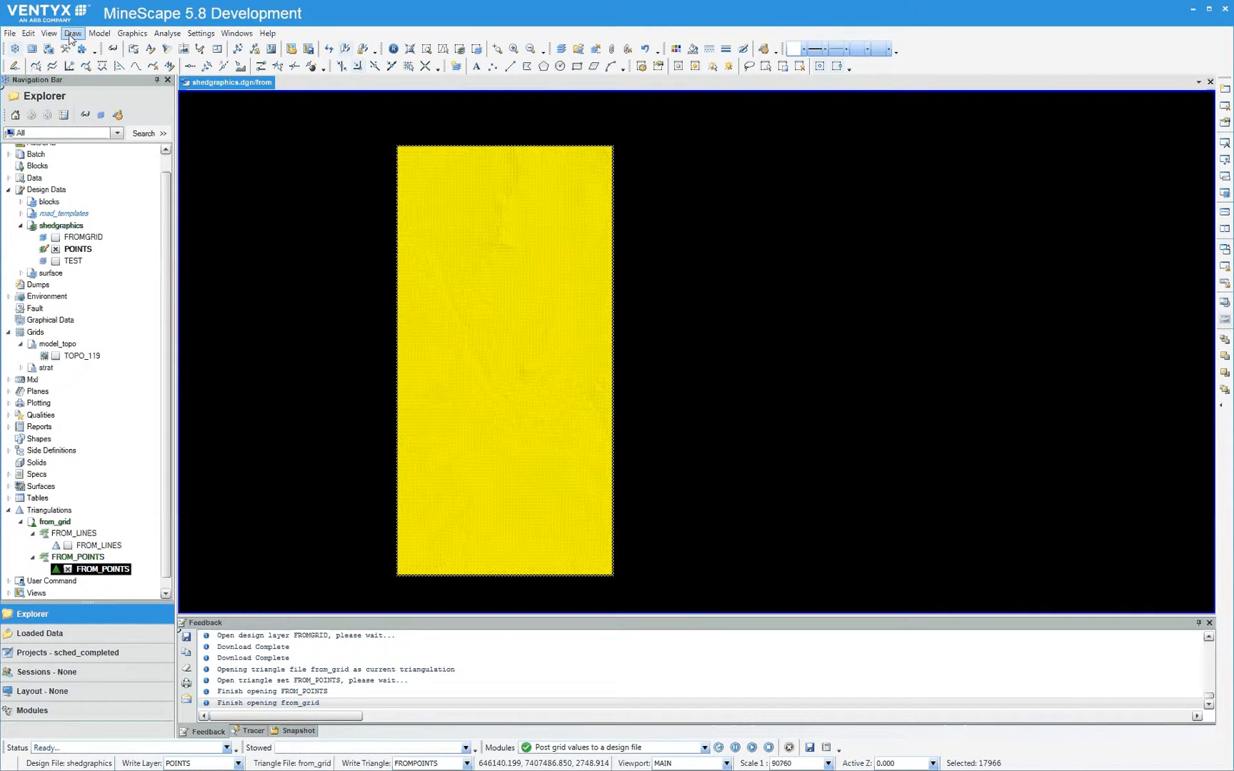
{"action": "left_click", "coordinate": [72, 34]}
{"action": "mouse_move", "coordinate": [122, 272]}
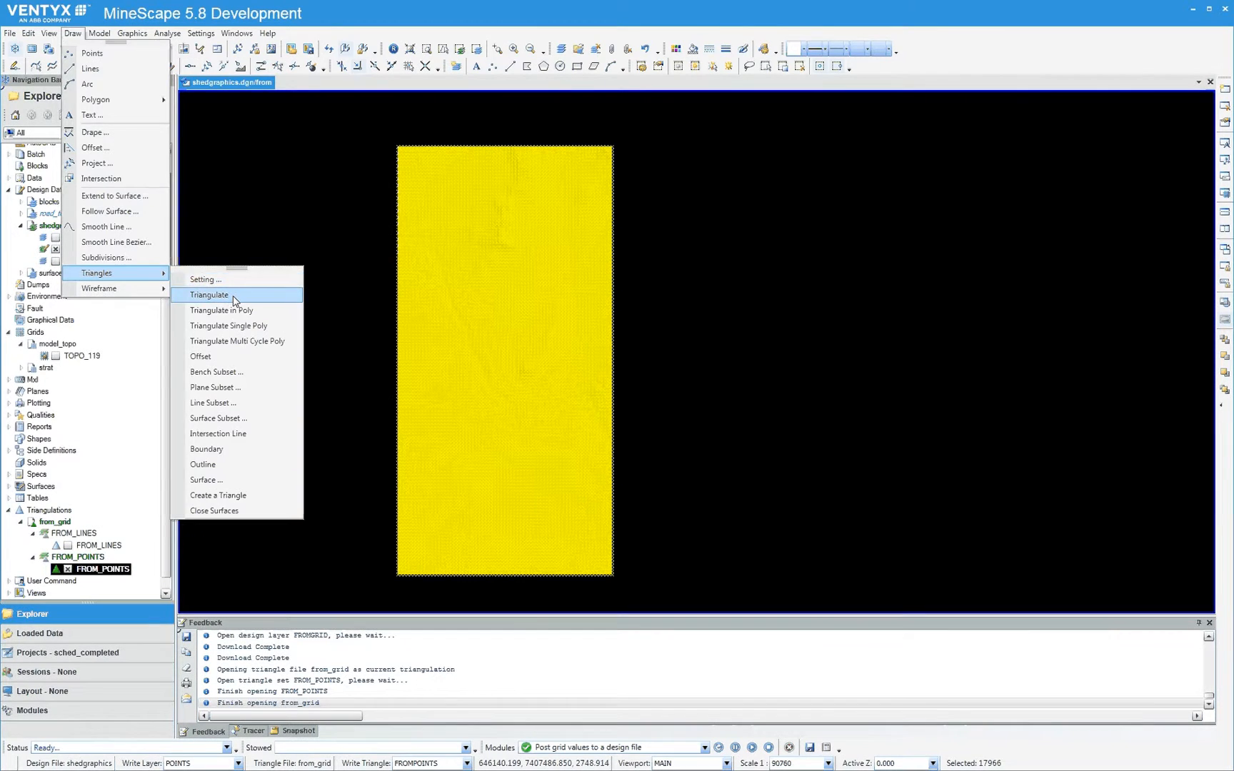
{"action": "left_click", "coordinate": [235, 296]}
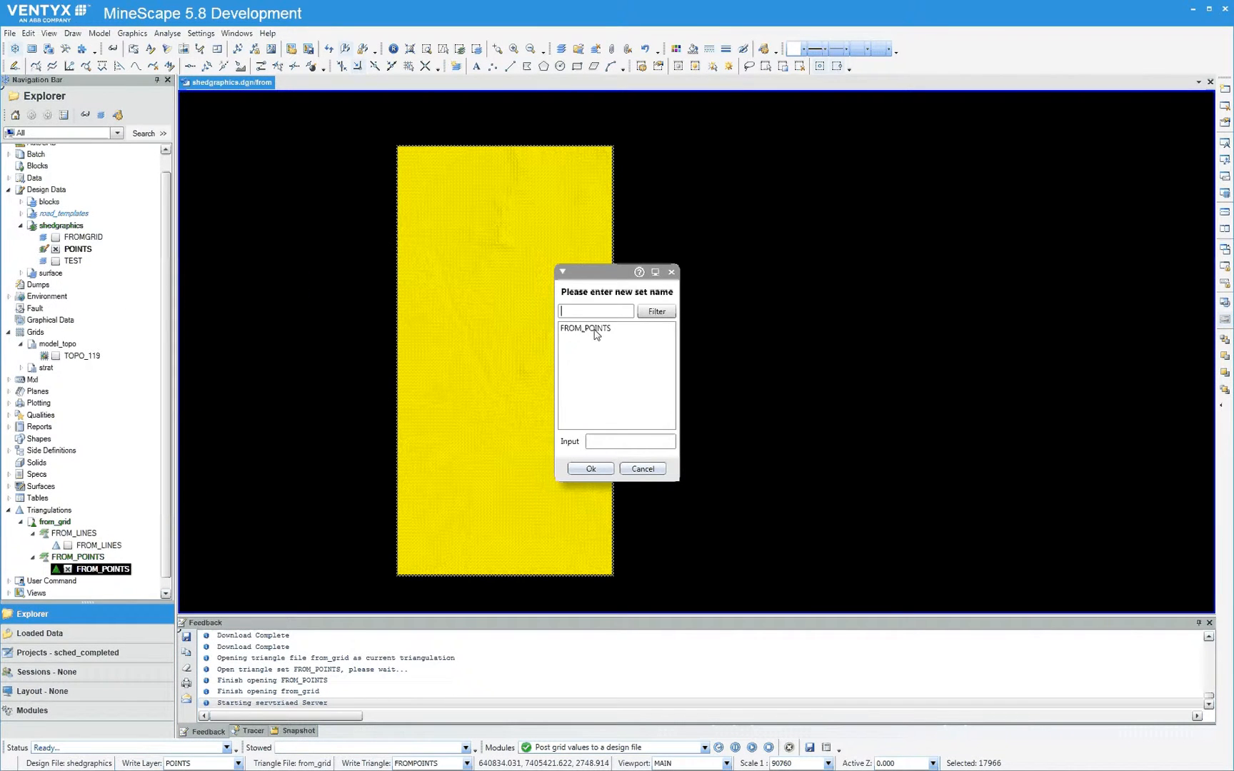
{"action": "left_click_drag", "start_coordinate": [601, 273], "coordinate": [778, 193]}
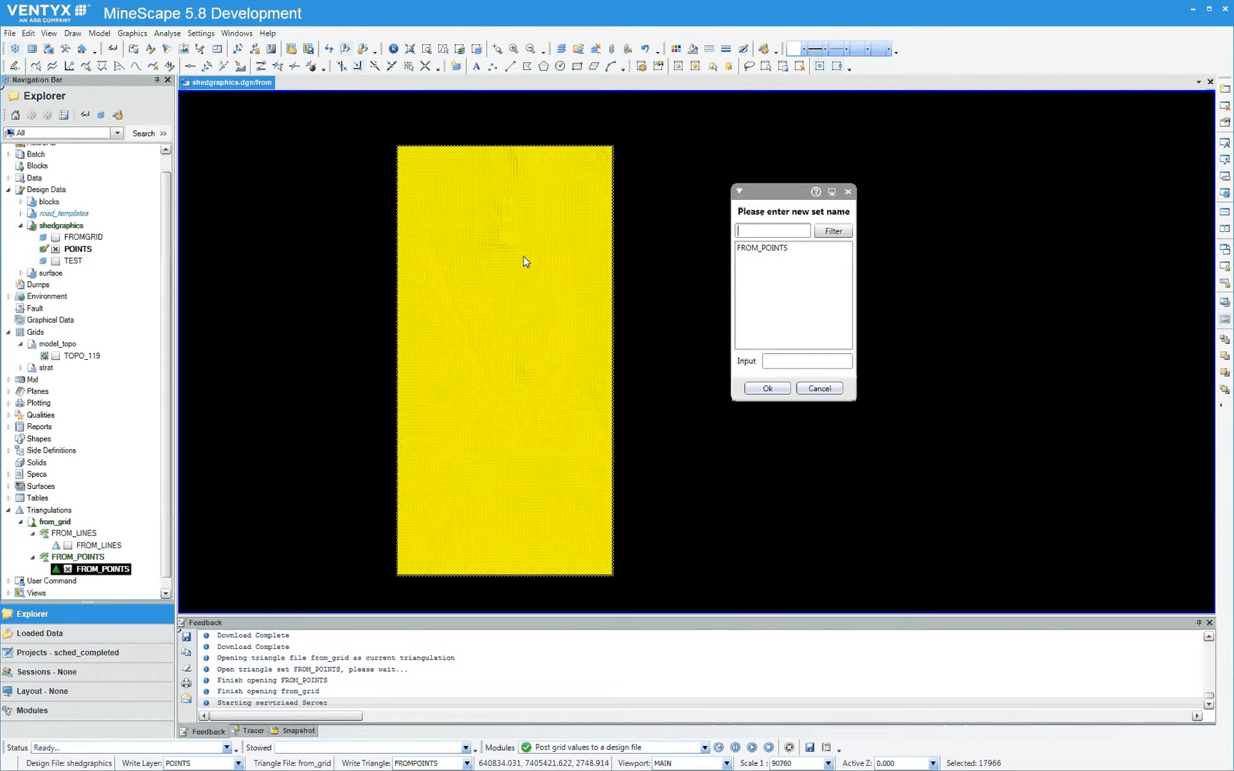
{"action": "left_click", "coordinate": [758, 247]}
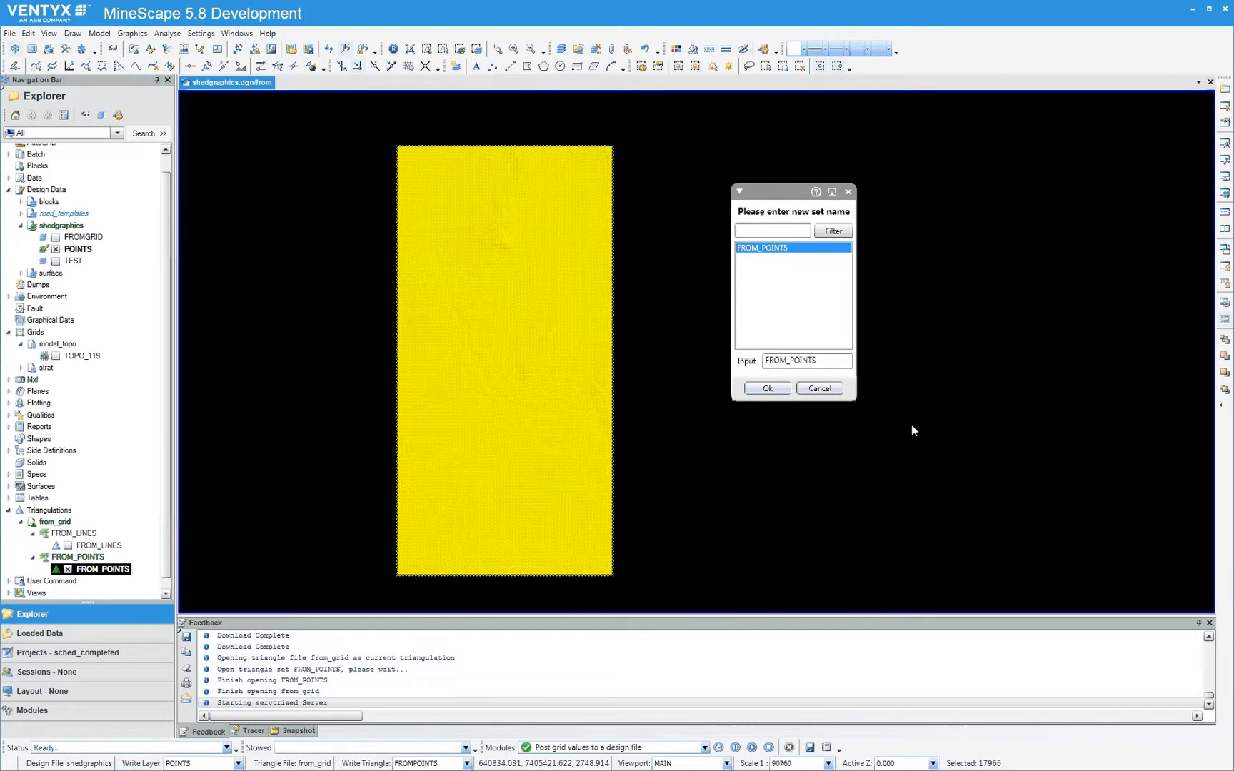
{"action": "left_click", "coordinate": [764, 389]}
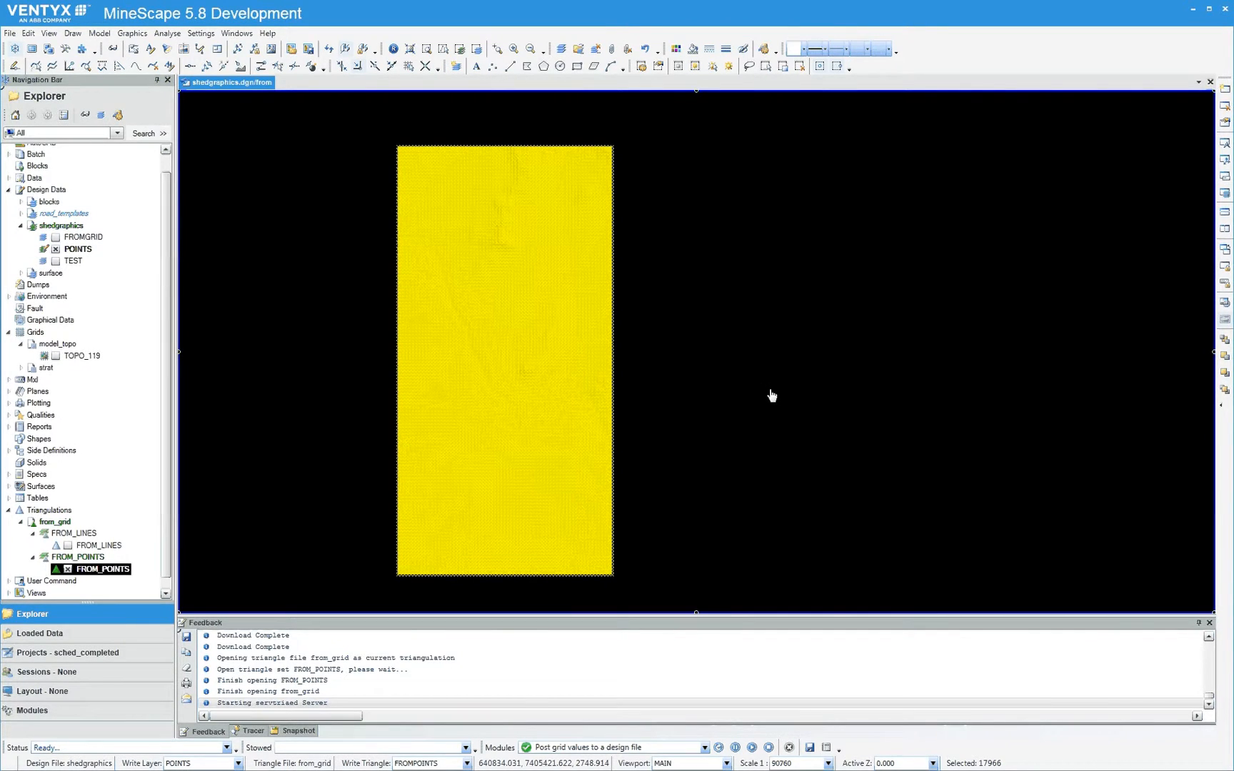
{"action": "left_click", "coordinate": [515, 400]}
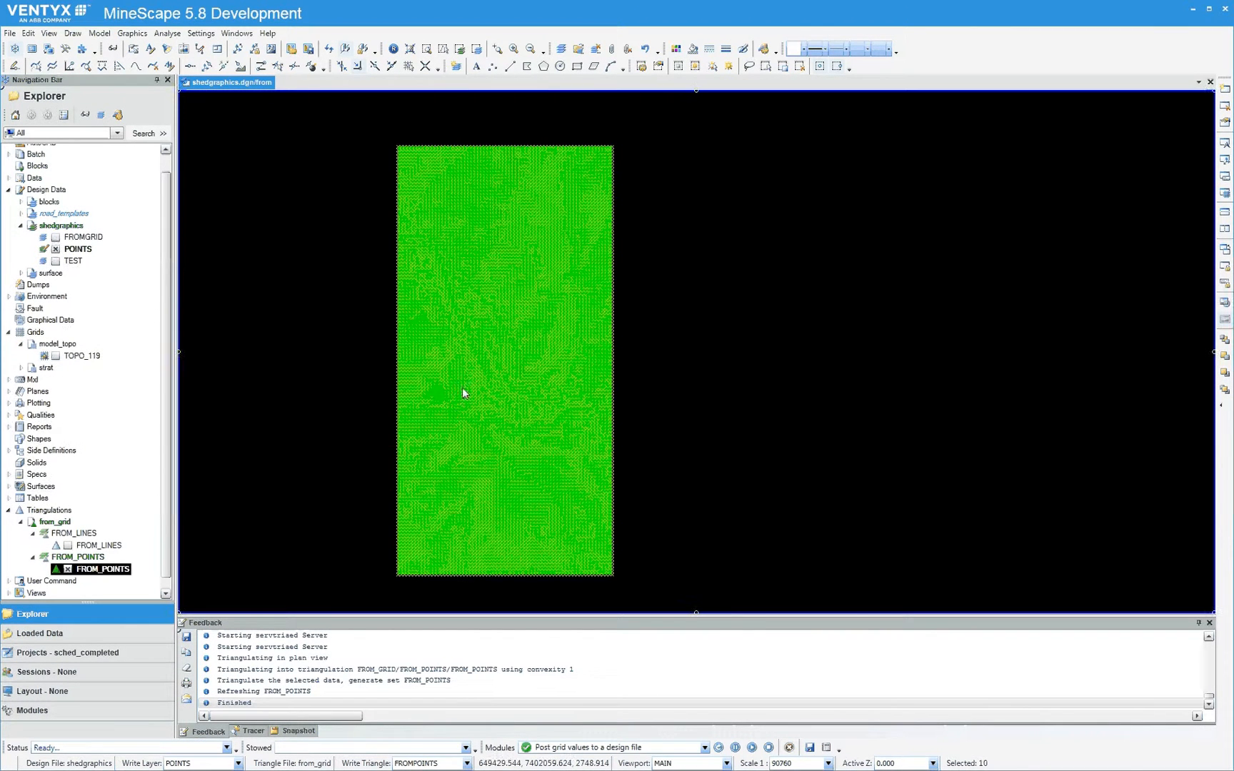
Colour the from_grid triangles with rainbow height cueing and examine the relief of the FROM_POINTS surface in 3D
{"action": "middle_click_drag", "start_coordinate": [538, 474], "coordinate": [520, 432]}
{"action": "scroll", "coordinate": [607, 286], "scroll_direction": "up", "scroll_amount": 5}
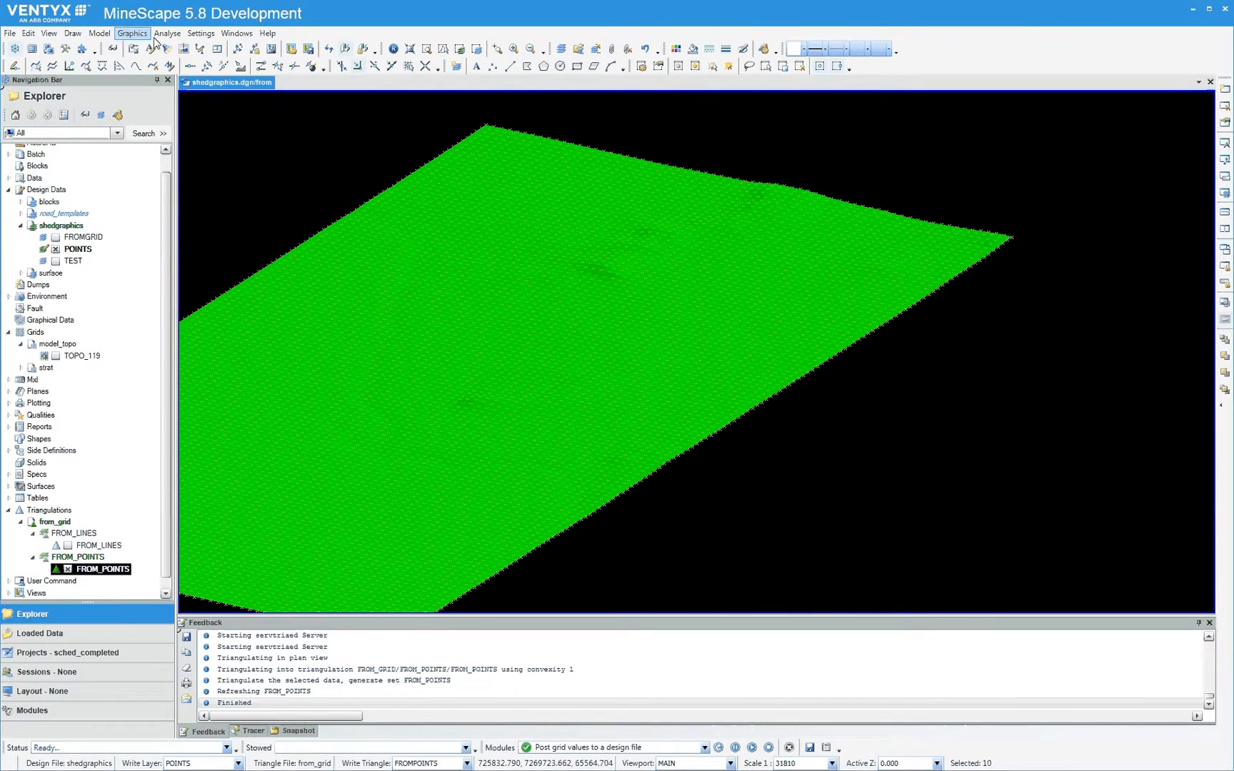
{"action": "left_click", "coordinate": [113, 48]}
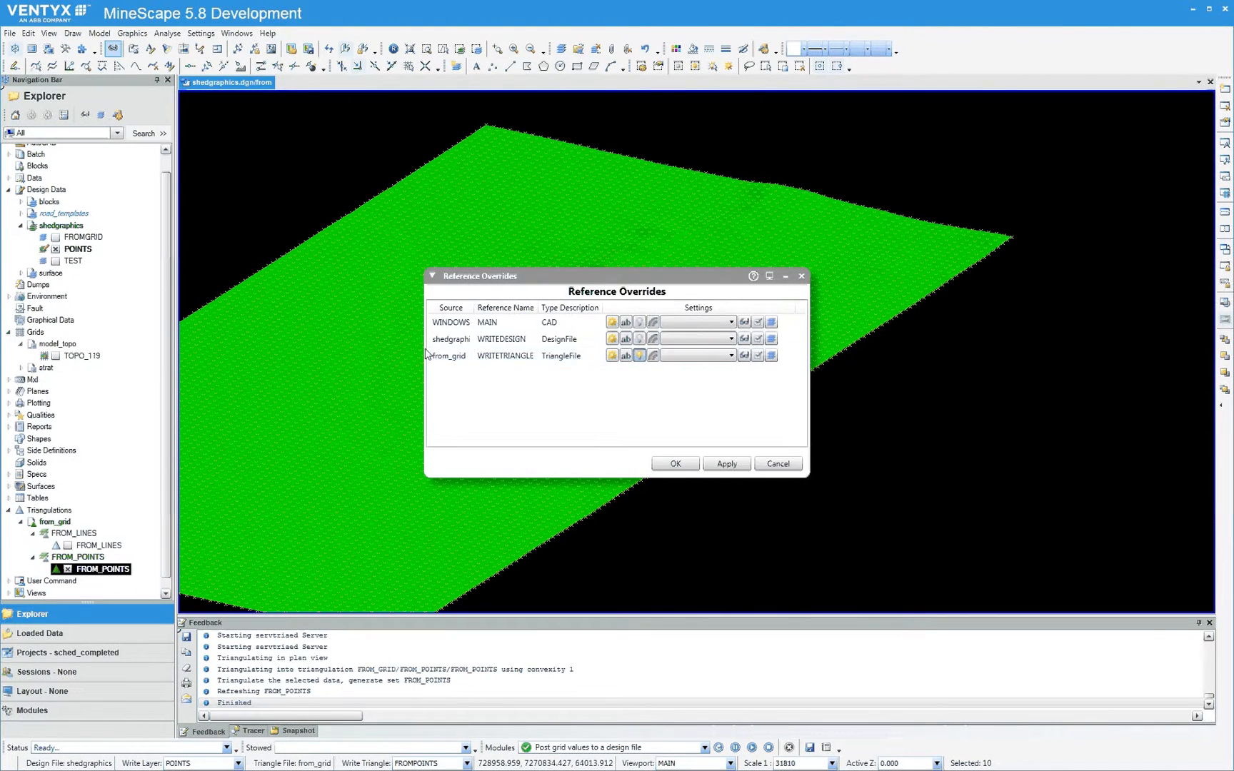
{"action": "left_click", "coordinate": [653, 356]}
{"action": "left_click", "coordinate": [728, 465]}
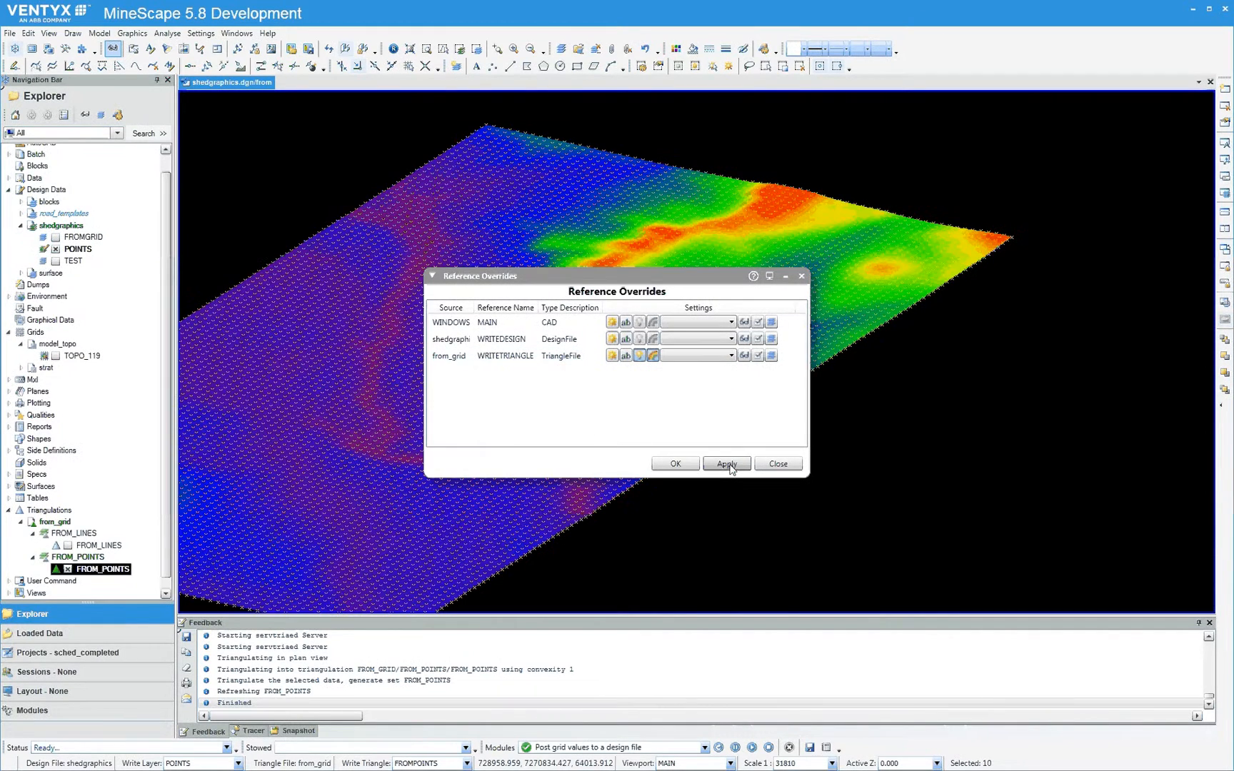
{"action": "left_click_drag", "start_coordinate": [698, 284], "coordinate": [968, 376]}
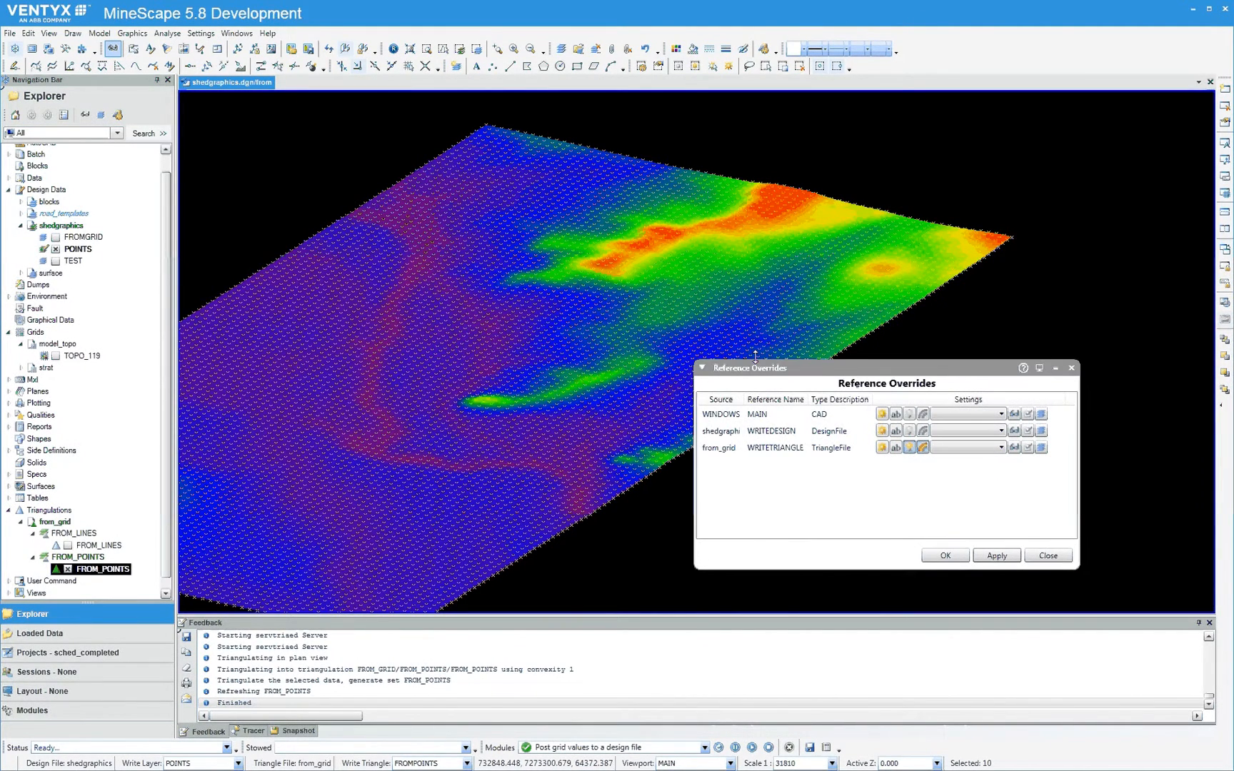
{"action": "scroll", "coordinate": [483, 340], "scroll_direction": "up", "scroll_amount": 1}
{"action": "scroll", "coordinate": [483, 337], "scroll_direction": "up", "scroll_amount": 2}
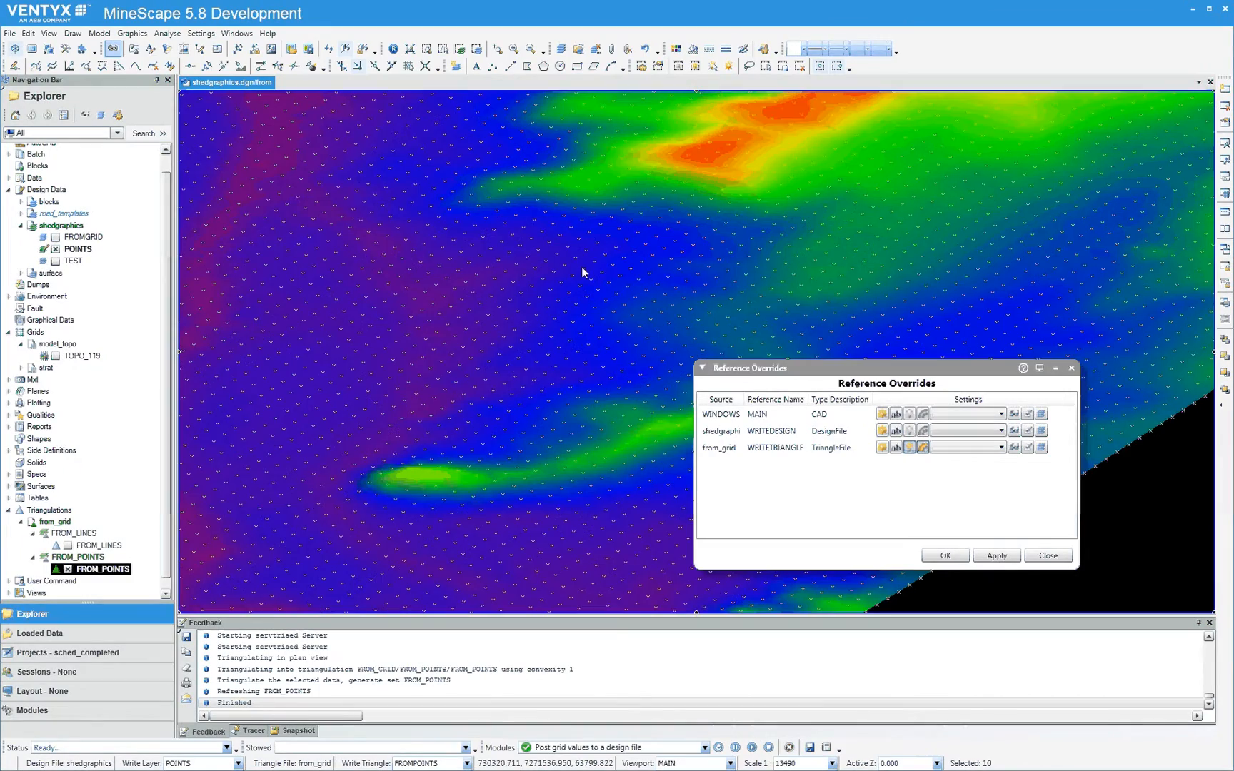
{"action": "scroll", "coordinate": [581, 266], "scroll_direction": "up", "scroll_amount": 2}
{"action": "scroll", "coordinate": [569, 316], "scroll_direction": "down", "scroll_amount": 4}
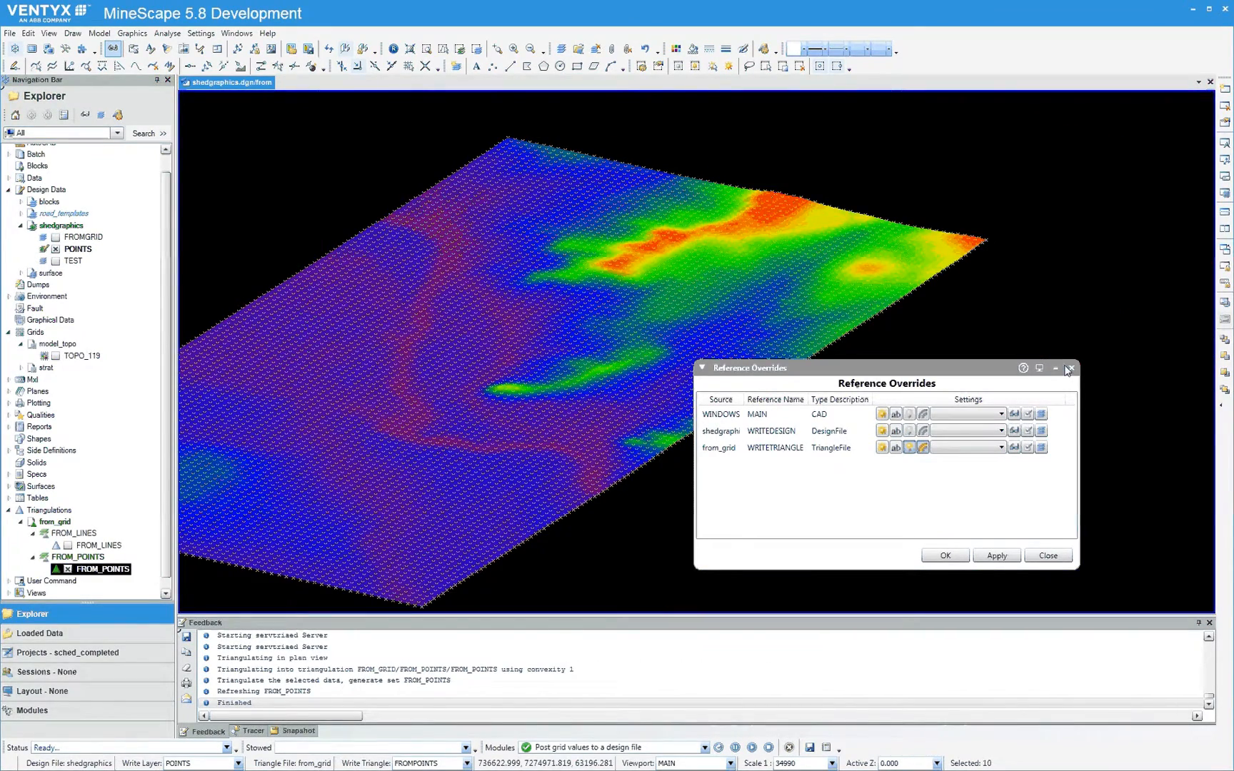
{"action": "left_click", "coordinate": [1048, 554]}
{"action": "middle_click_drag", "start_coordinate": [542, 328], "coordinate": [756, 278]}
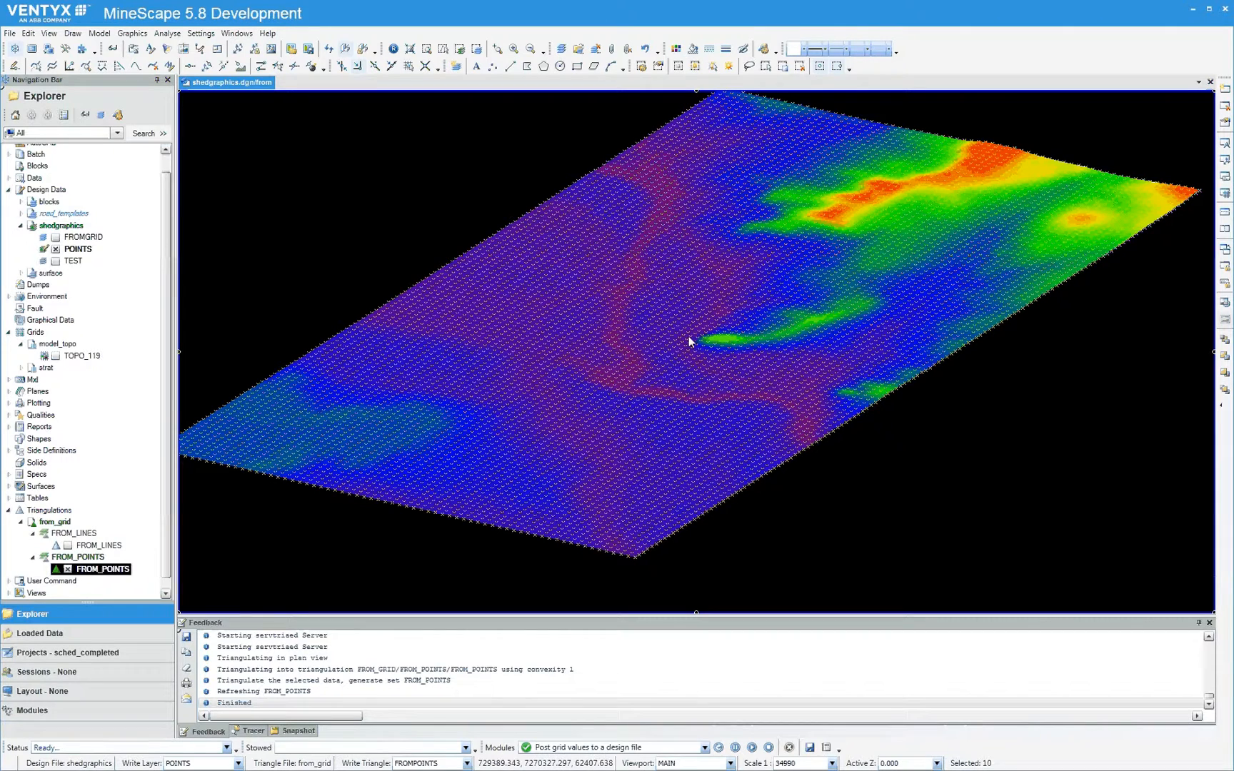
Display the FROM_LINES triangles together with FROM_POINTS, and switch off rainbow height cueing for from_grid
{"action": "left_click", "coordinate": [68, 546]}
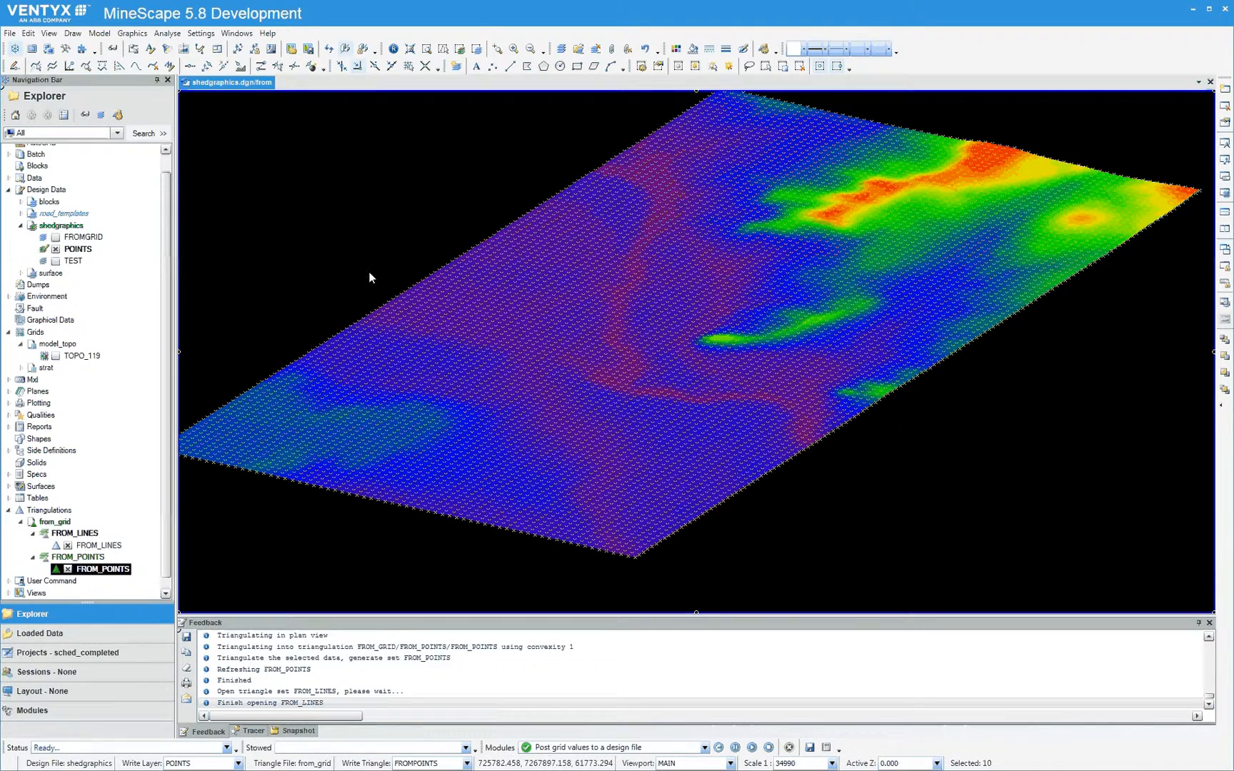
{"action": "left_click", "coordinate": [112, 50]}
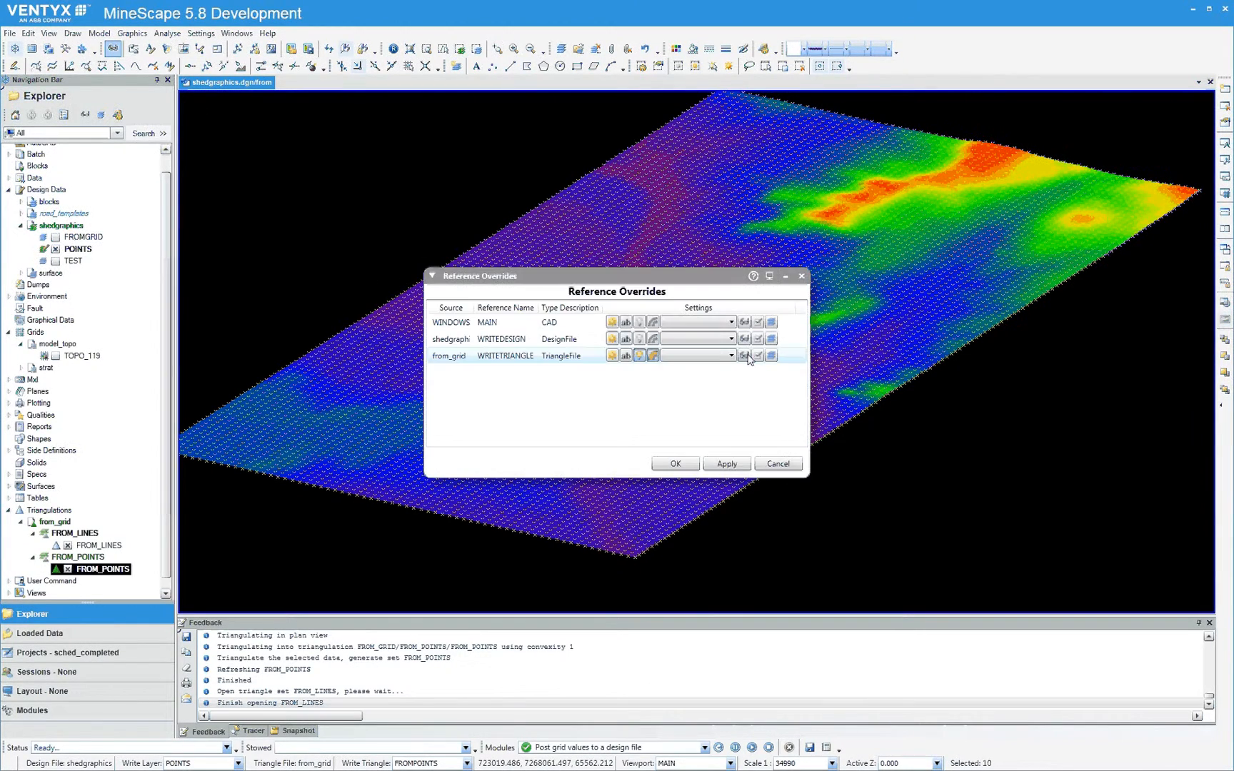
{"action": "left_click", "coordinate": [729, 466]}
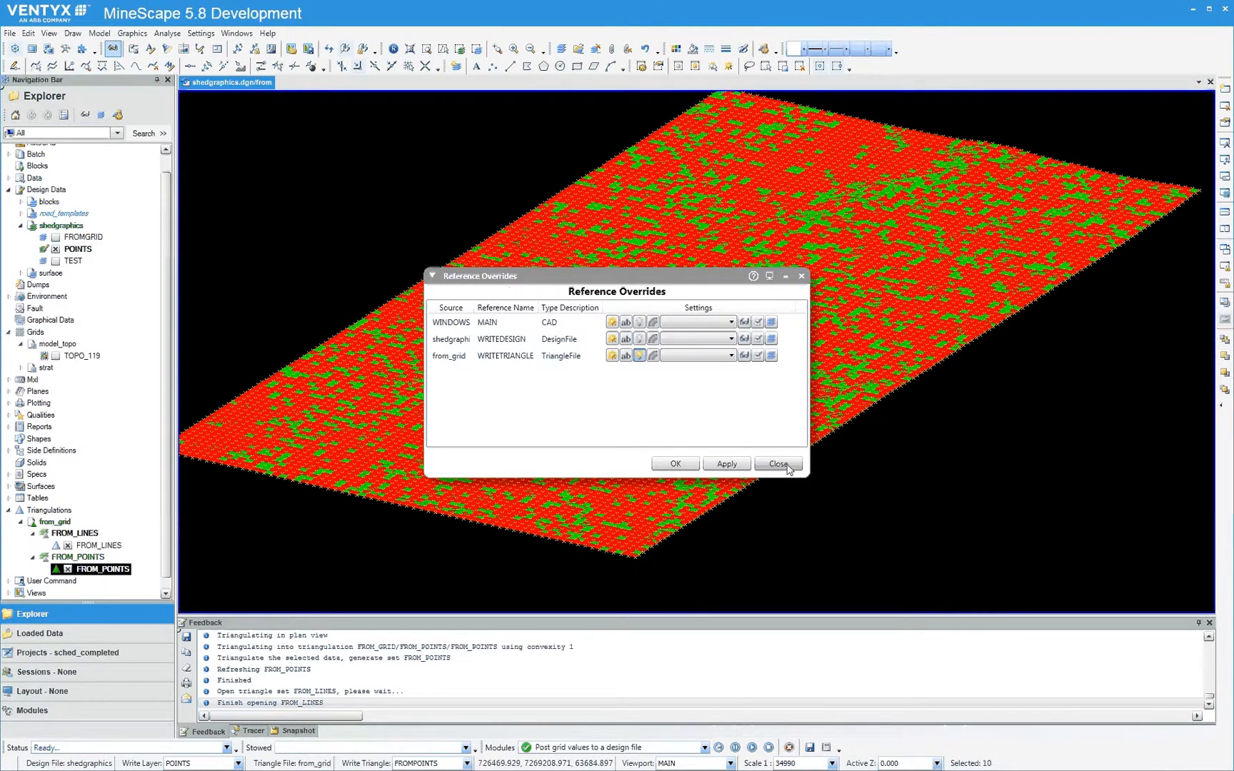
{"action": "left_click", "coordinate": [787, 464]}
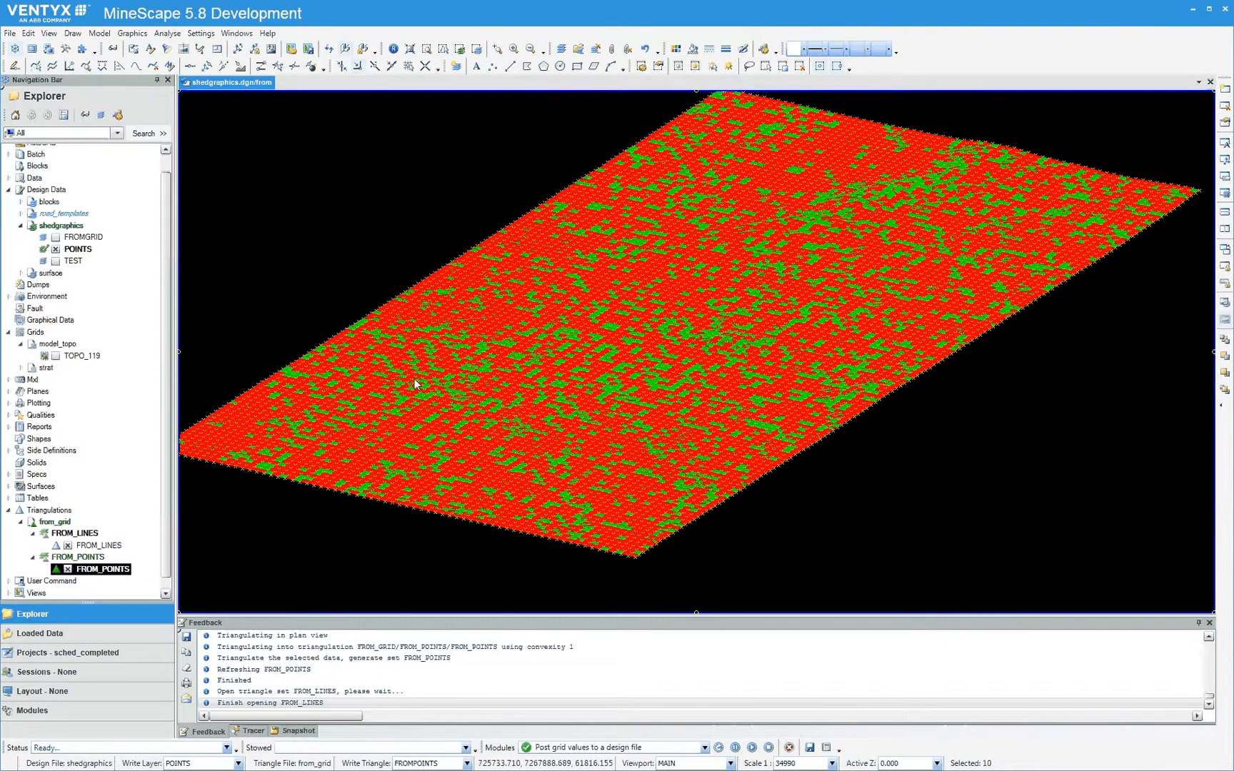
Hide the POINTS layer and start section sec_01 of the sec_1000_ew section spec through both triangulations
{"action": "left_click", "coordinate": [56, 249]}
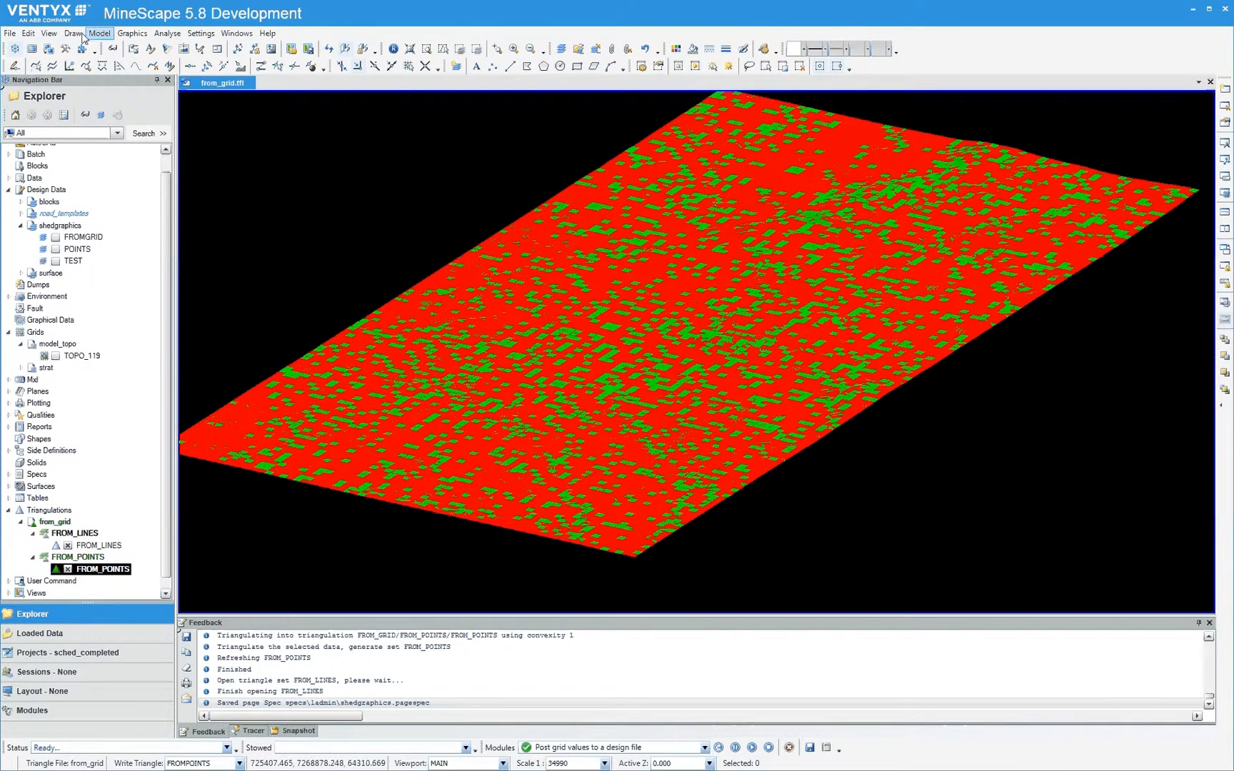
{"action": "left_click", "coordinate": [48, 34]}
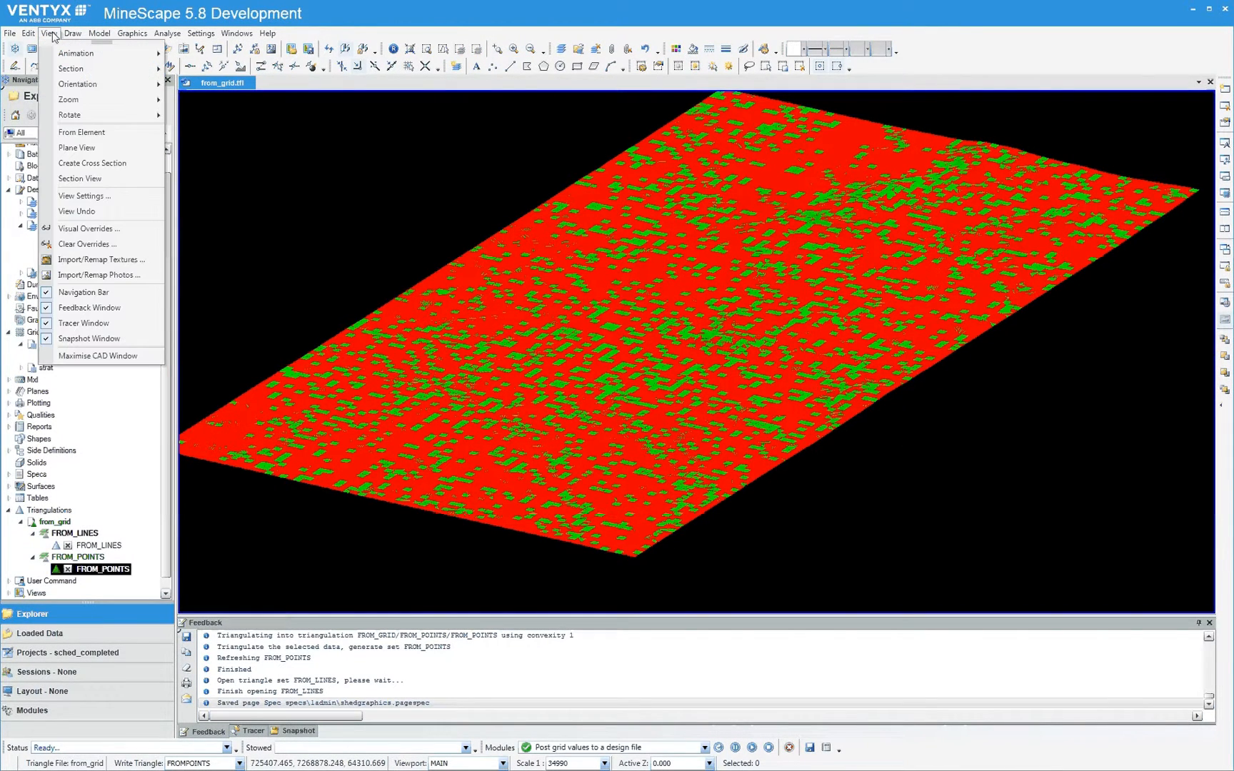
{"action": "mouse_move", "coordinate": [71, 68]}
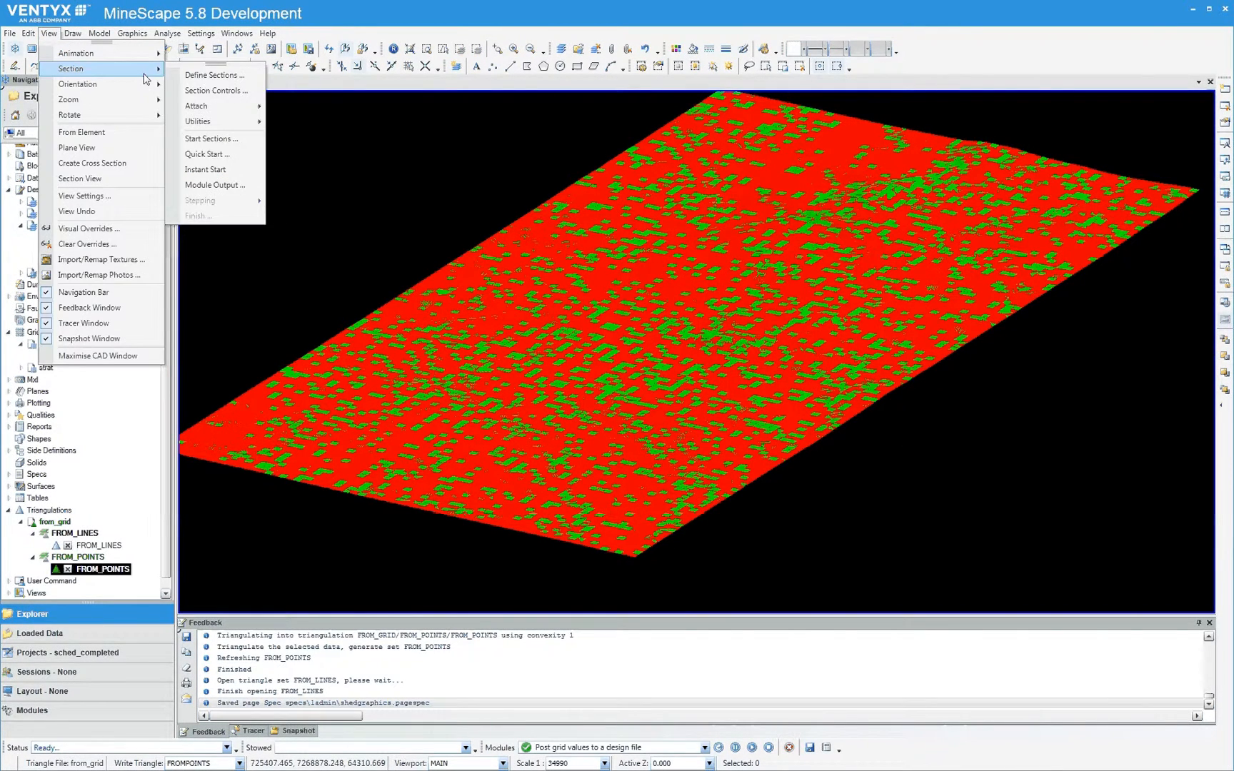
{"action": "left_click", "coordinate": [238, 140]}
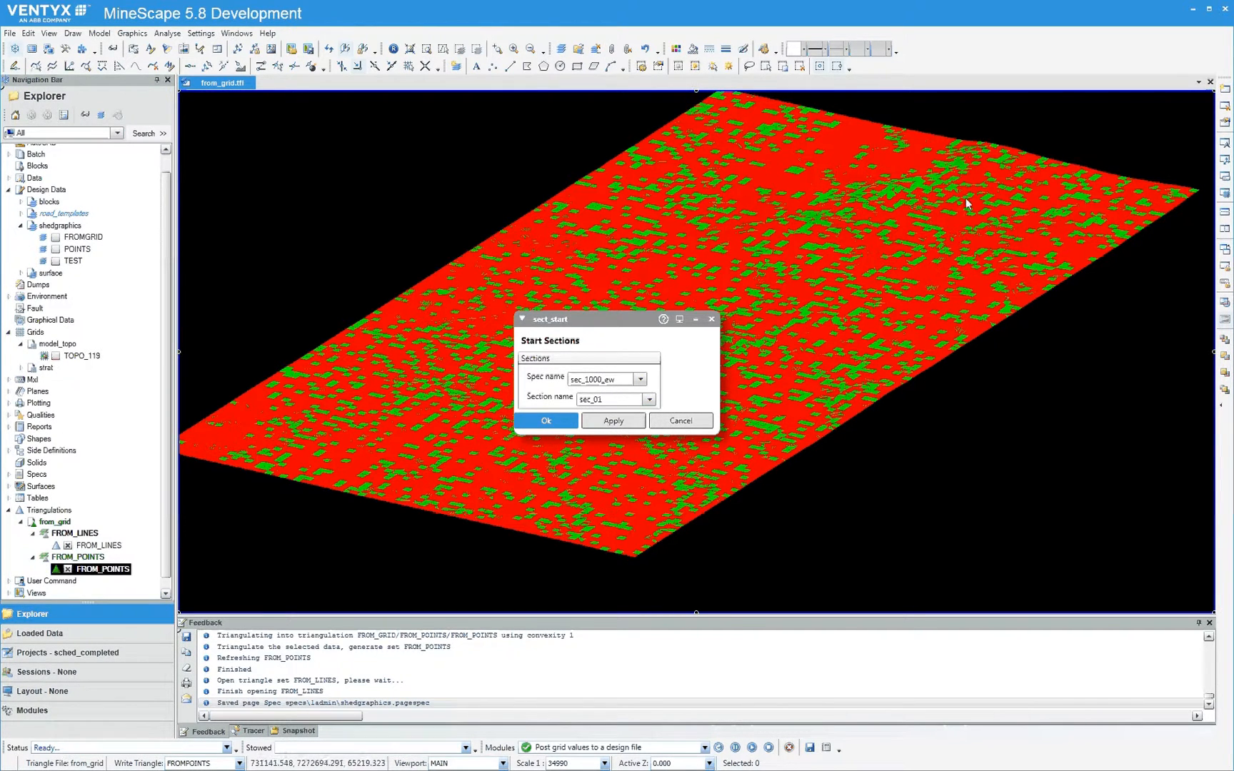
{"action": "left_click", "coordinate": [545, 421]}
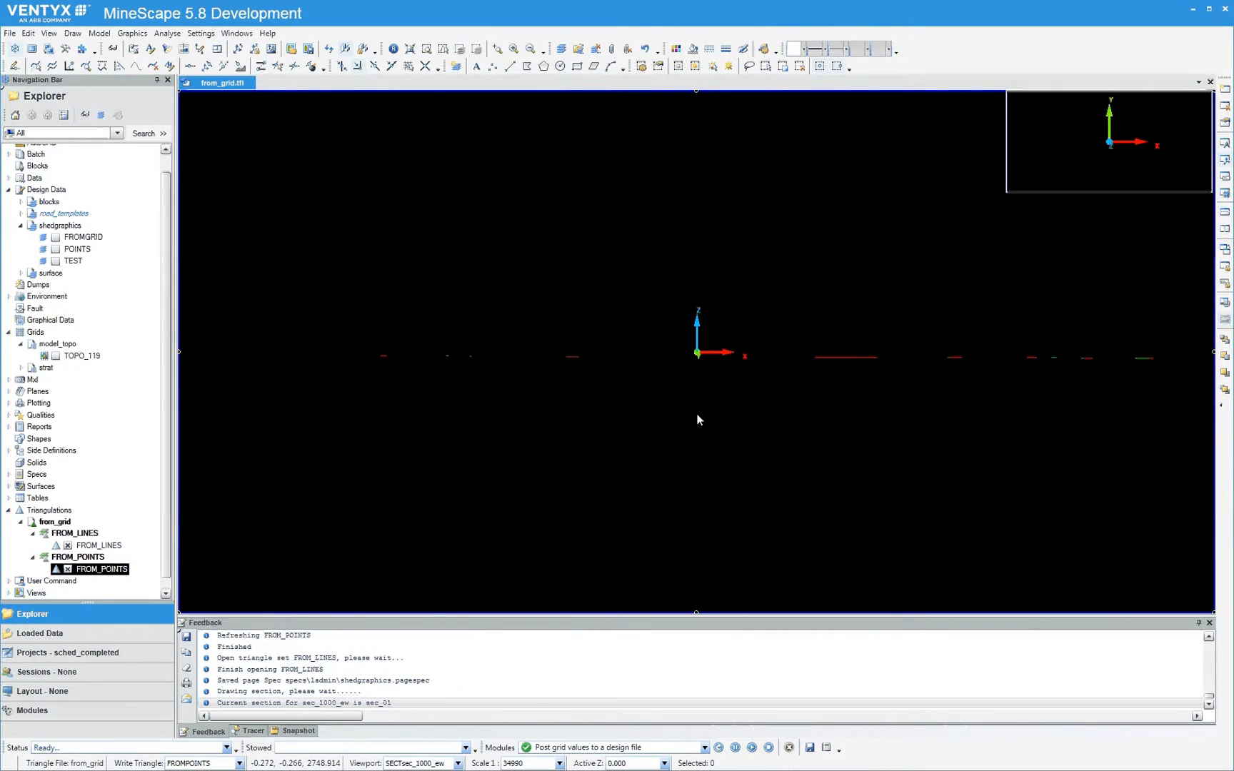
Examine the section strip obliquely and up close along its length, comparing the FROM_LINES and FROM_POINTS surfaces
{"action": "middle_click_drag", "start_coordinate": [737, 386], "coordinate": [710, 372]}
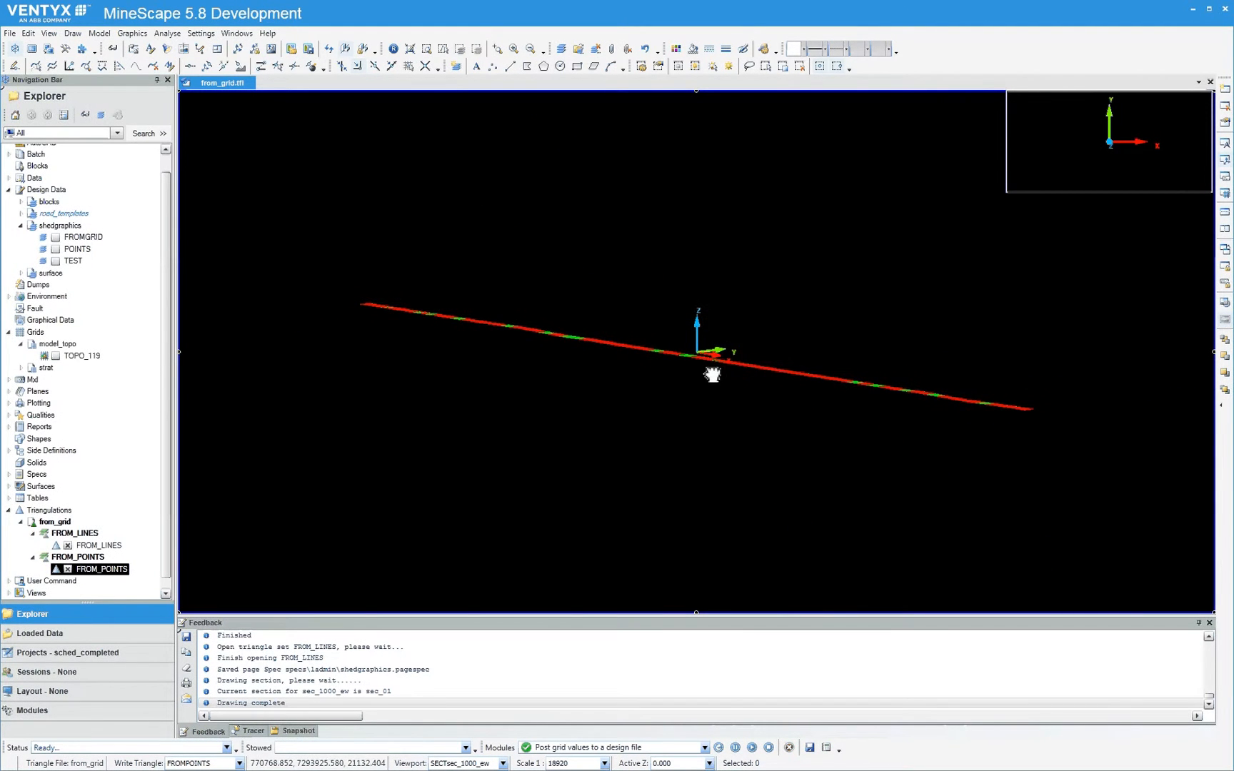
{"action": "scroll", "coordinate": [610, 352], "scroll_direction": "up", "scroll_amount": 3}
{"action": "scroll", "coordinate": [593, 351], "scroll_direction": "up", "scroll_amount": 5}
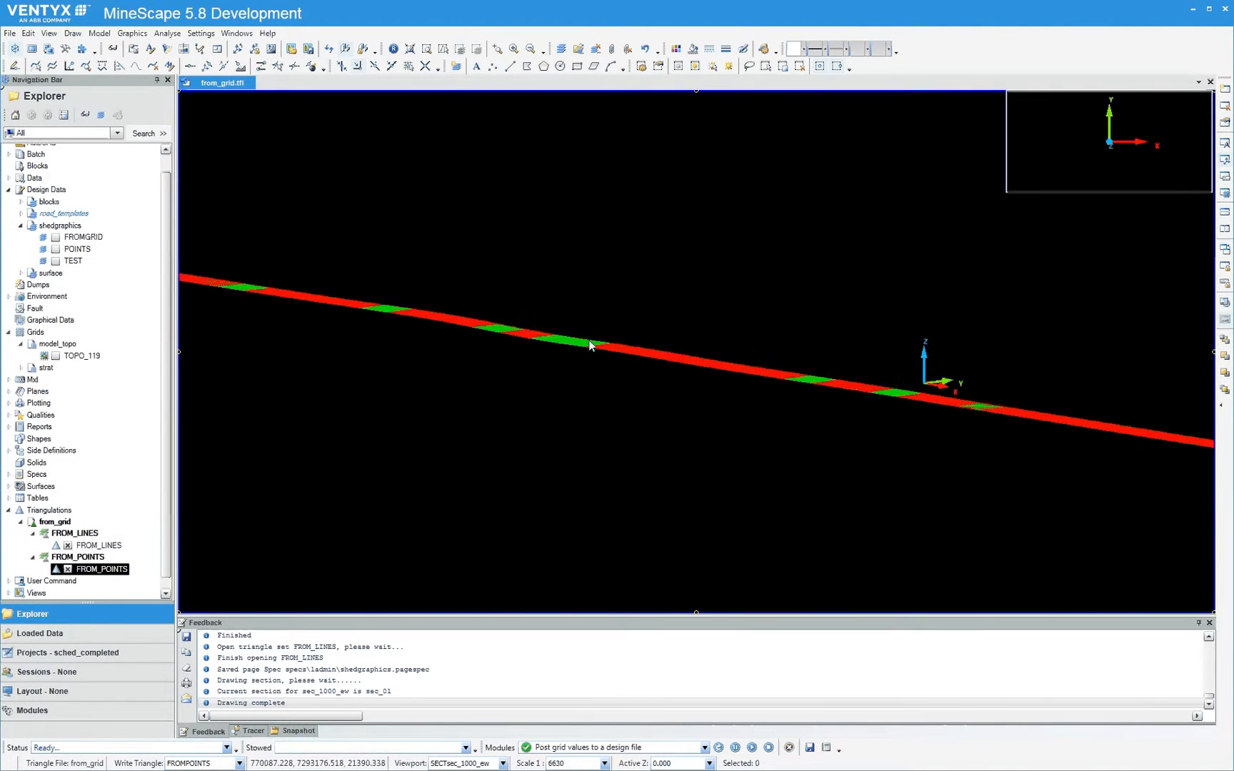
{"action": "scroll", "coordinate": [560, 352], "scroll_direction": "down", "scroll_amount": 2}
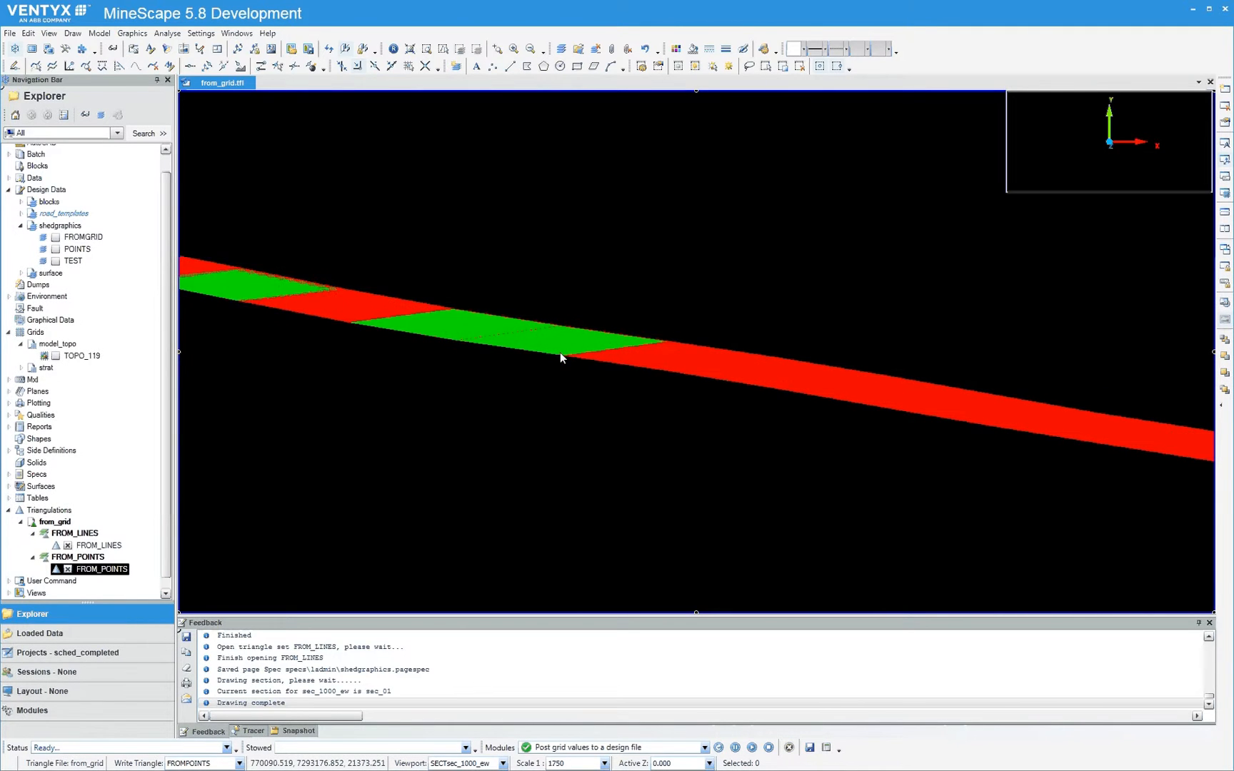
{"action": "scroll", "coordinate": [560, 352], "scroll_direction": "down", "scroll_amount": 3}
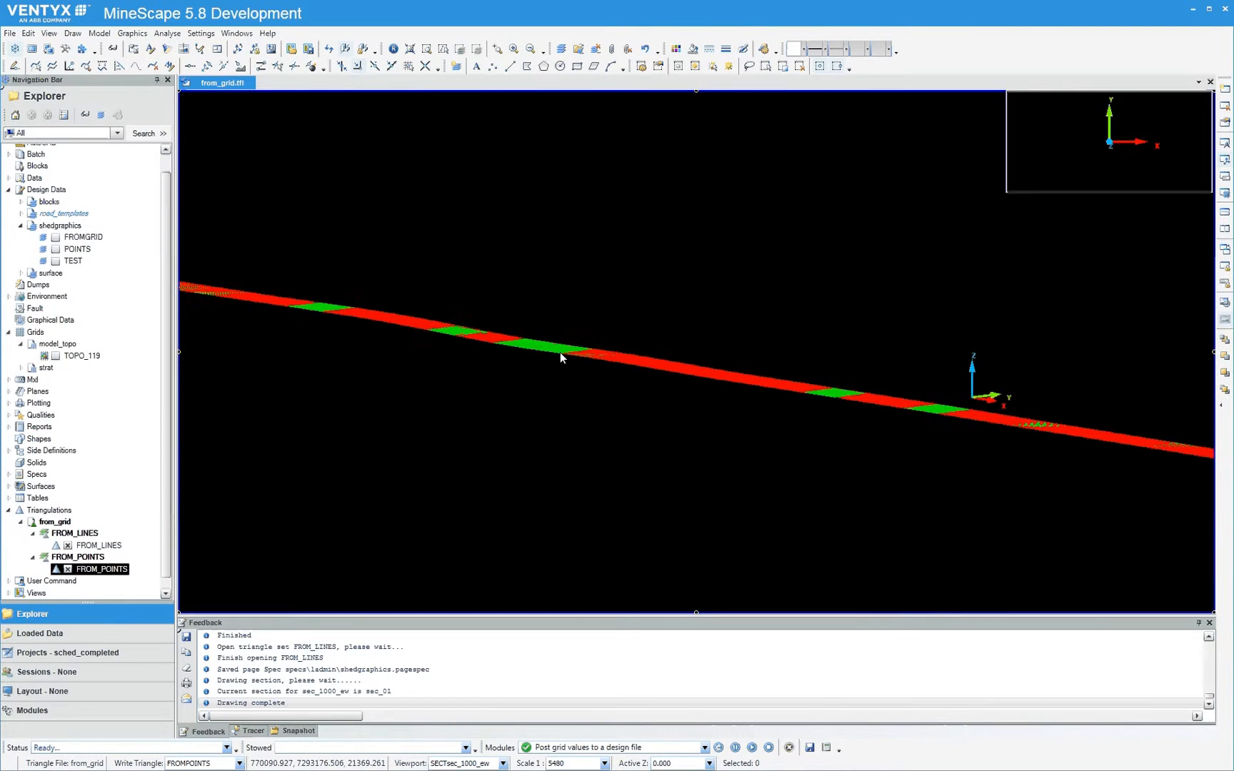
{"action": "scroll", "coordinate": [560, 351], "scroll_direction": "up", "scroll_amount": 3}
{"action": "middle_click_drag", "start_coordinate": [399, 321], "coordinate": [231, 302]}
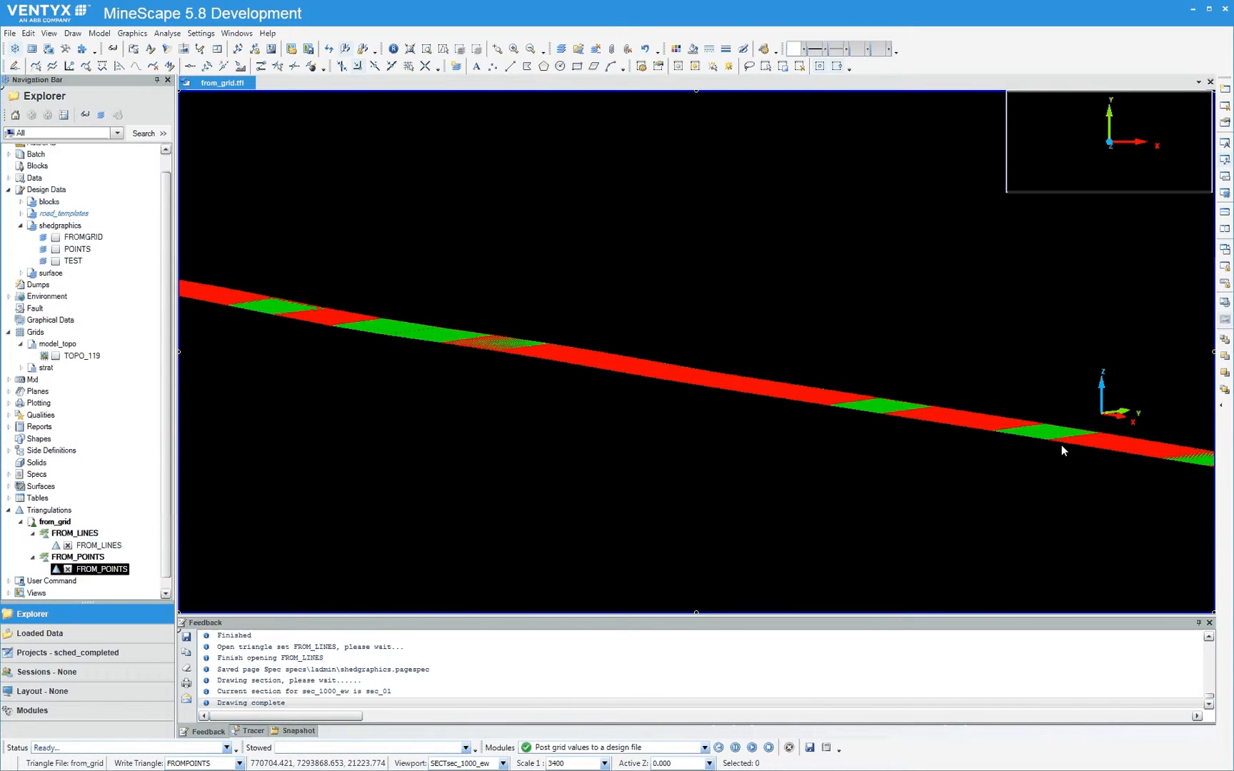
{"action": "middle_click_drag", "start_coordinate": [1061, 446], "coordinate": [386, 344]}
{"action": "middle_click_drag", "start_coordinate": [1005, 427], "coordinate": [464, 348]}
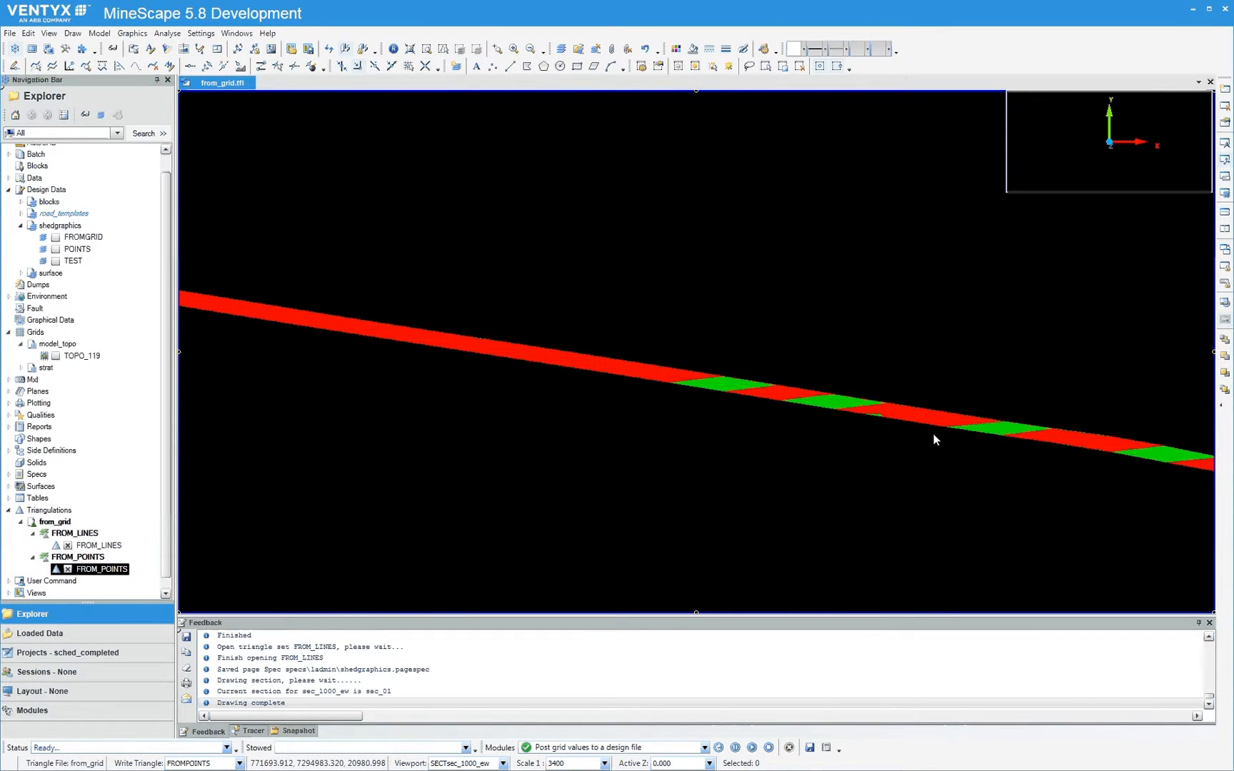
{"action": "scroll", "coordinate": [893, 421], "scroll_direction": "up", "scroll_amount": 3}
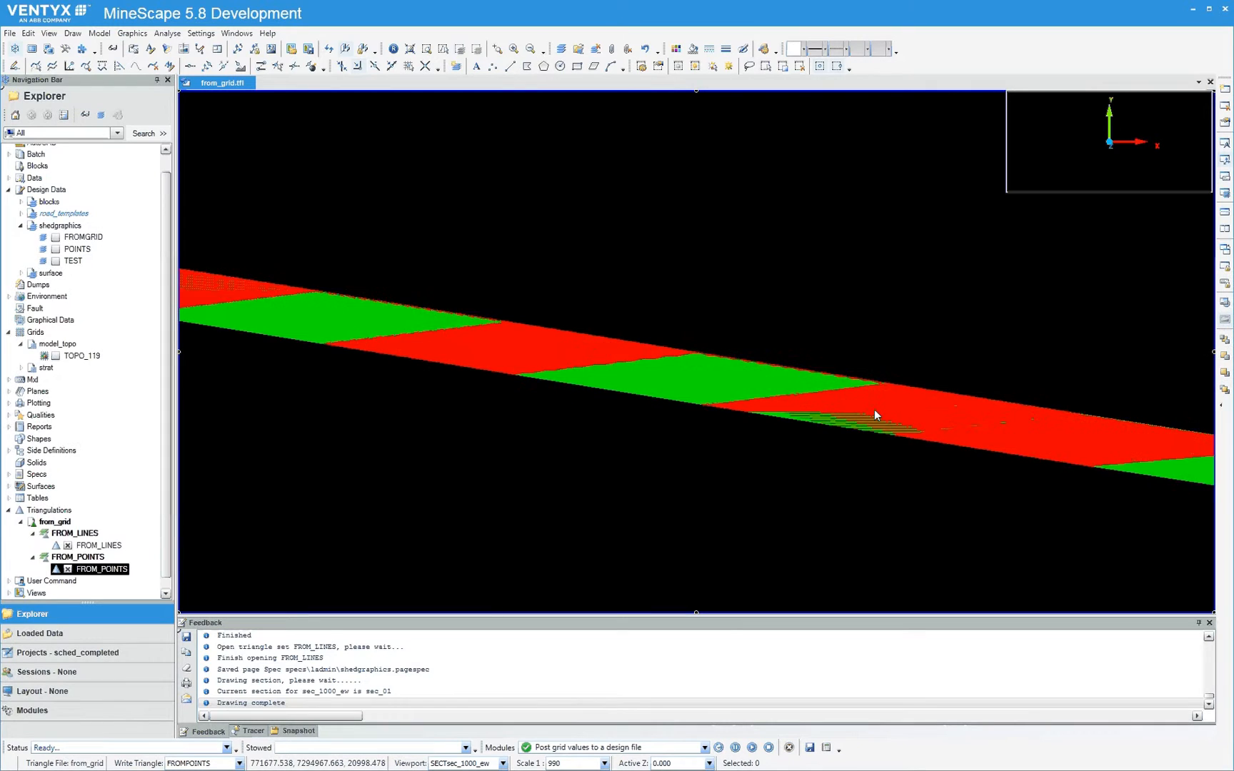
{"action": "scroll", "coordinate": [873, 414], "scroll_direction": "down", "scroll_amount": 6}
{"action": "scroll", "coordinate": [870, 414], "scroll_direction": "down", "scroll_amount": 2}
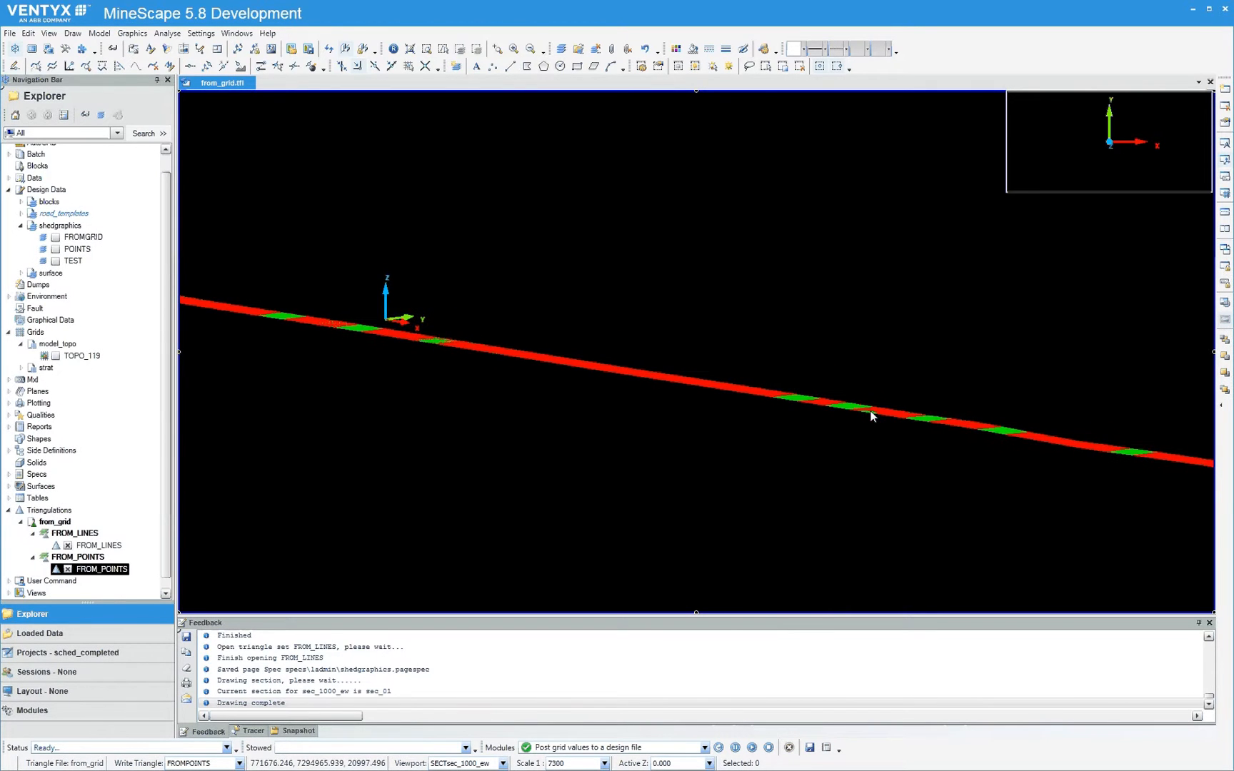
Float the section Stepping commands as a separate toolbar and step the sec_1000_ew section forward to sec_05
{"action": "middle_click_drag", "start_coordinate": [969, 421], "coordinate": [746, 364]}
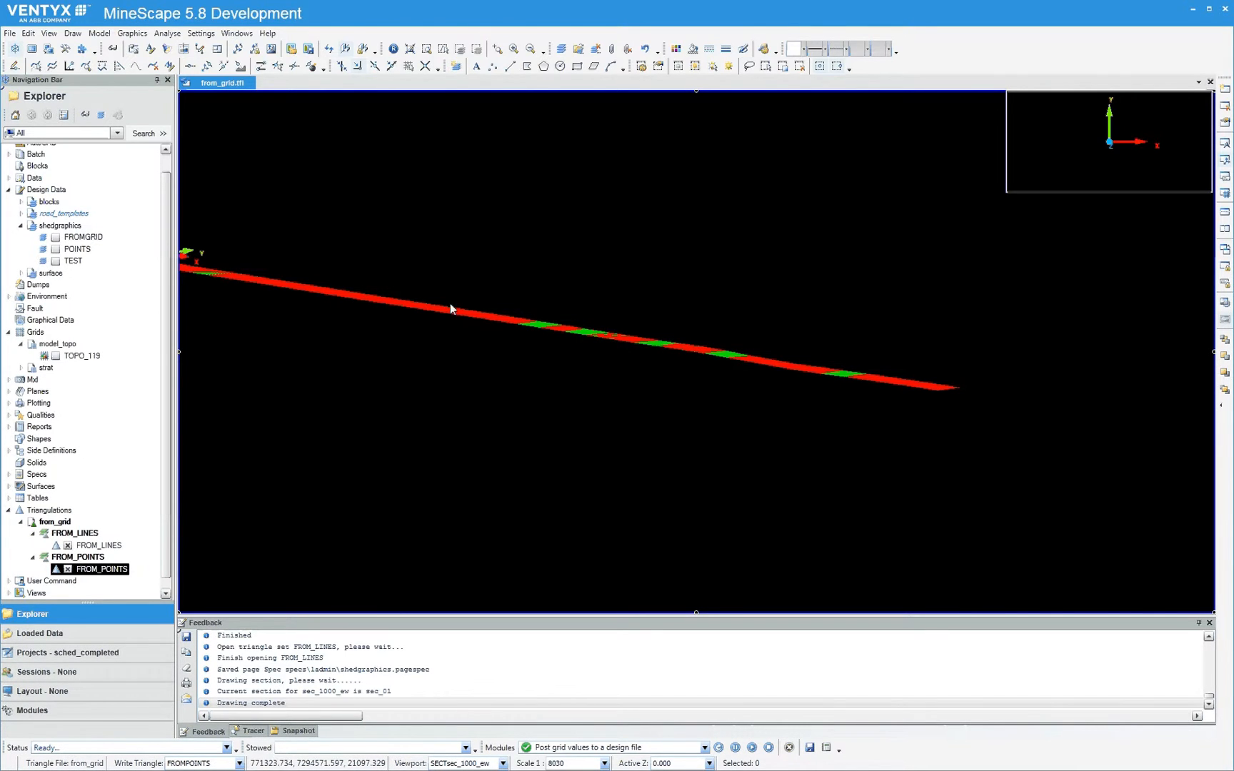
{"action": "left_click_drag", "start_coordinate": [444, 315], "coordinate": [700, 344]}
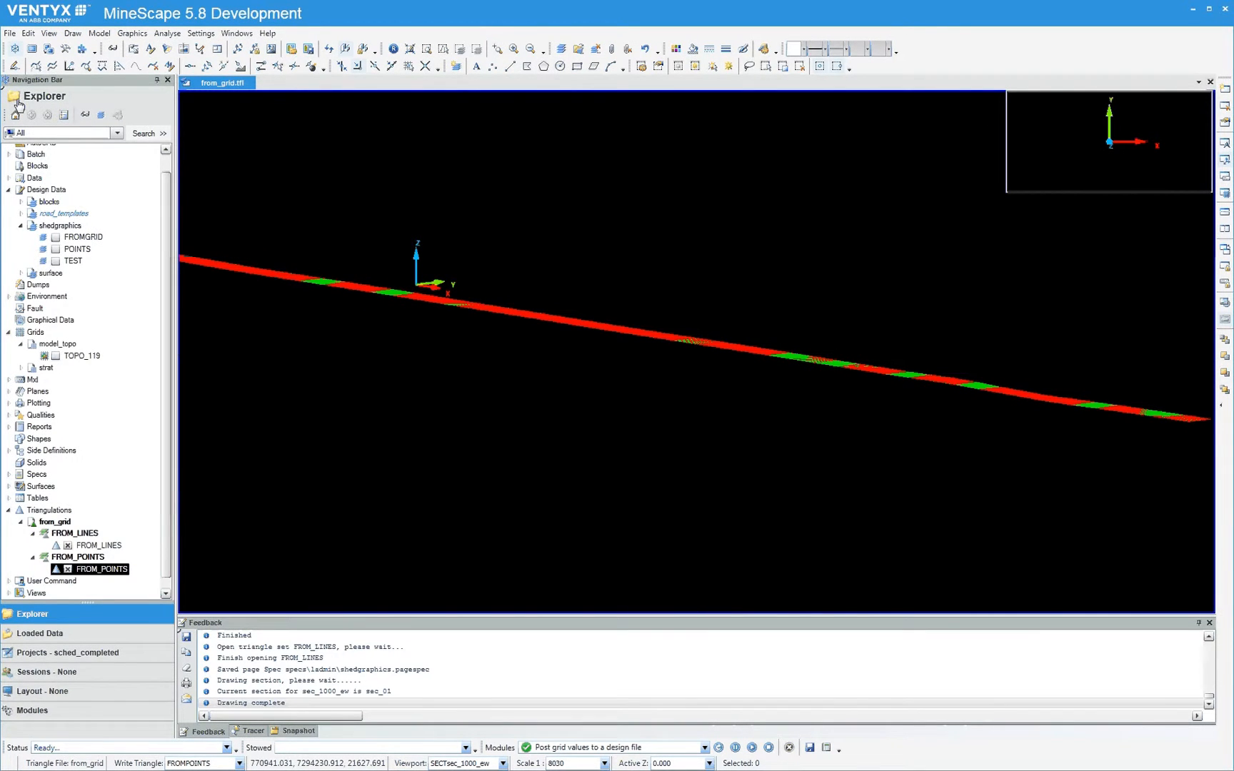
{"action": "left_click", "coordinate": [48, 33]}
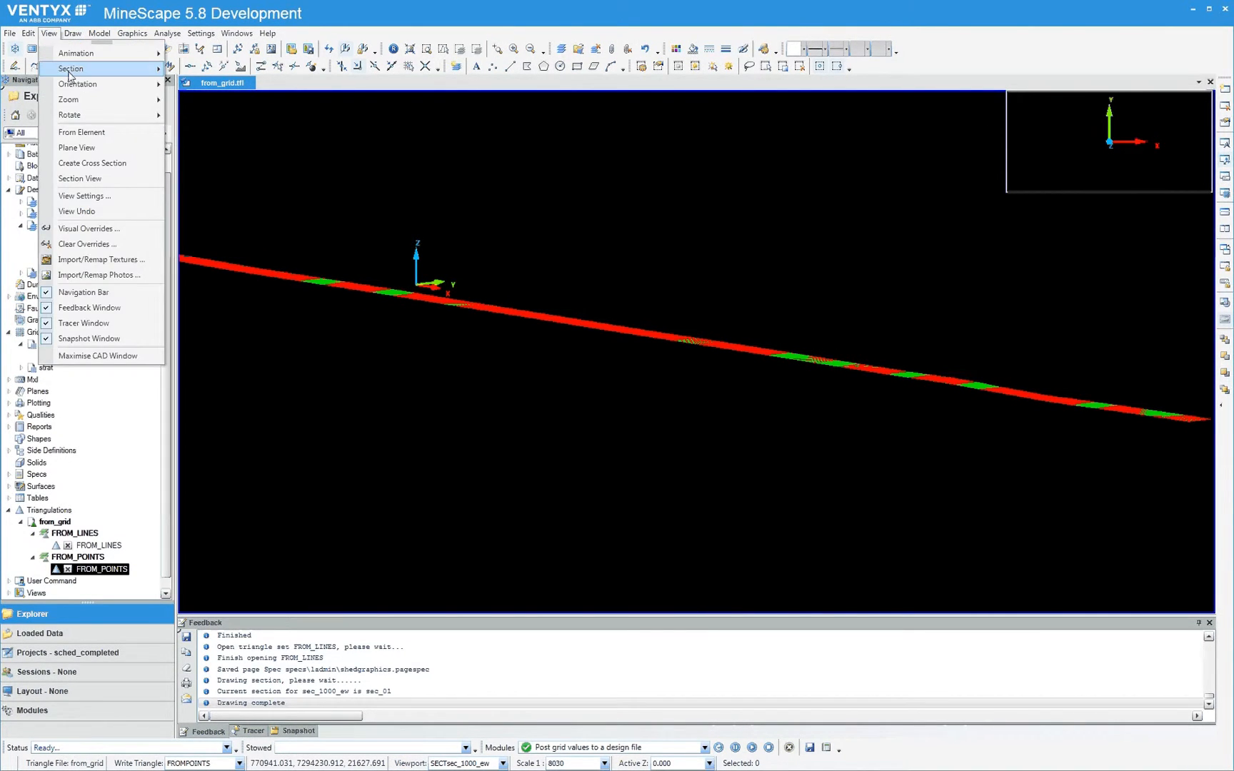
{"action": "mouse_move", "coordinate": [100, 69]}
{"action": "mouse_move", "coordinate": [242, 201]}
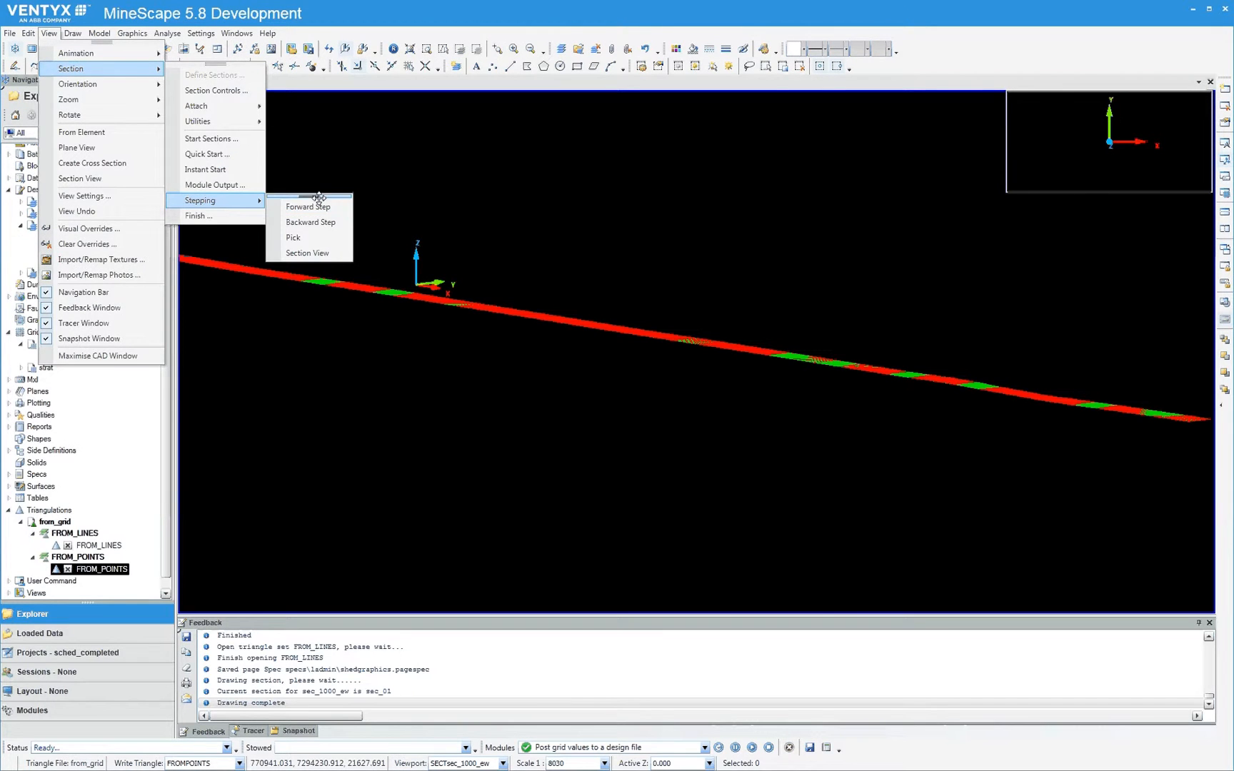
{"action": "left_click_drag", "start_coordinate": [321, 196], "coordinate": [723, 137]}
{"action": "left_click", "coordinate": [705, 146]}
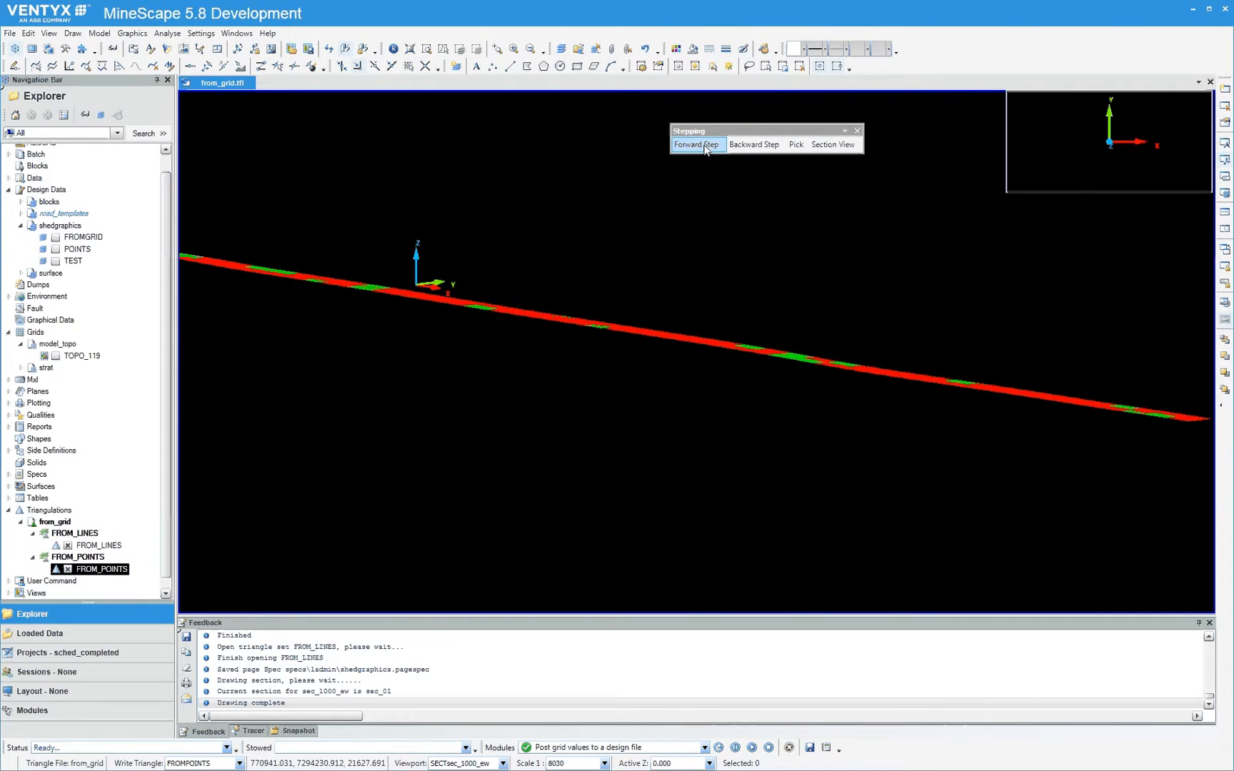
{"action": "left_click", "coordinate": [705, 146]}
{"action": "left_click", "coordinate": [704, 146]}
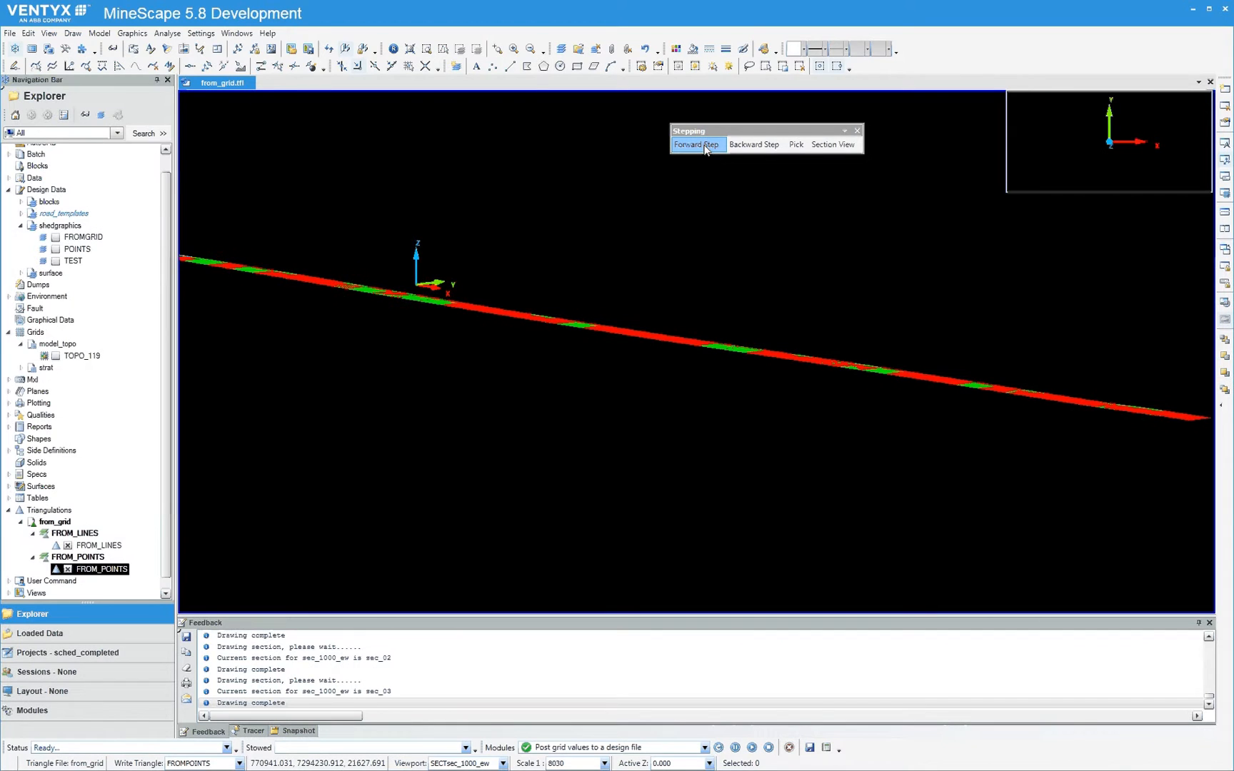
{"action": "left_click", "coordinate": [704, 149]}
Examine the sec_05 strip up close, and step forward through the sections to sec_08 to compare both triangulations
{"action": "scroll", "coordinate": [492, 302], "scroll_direction": "up", "scroll_amount": 4}
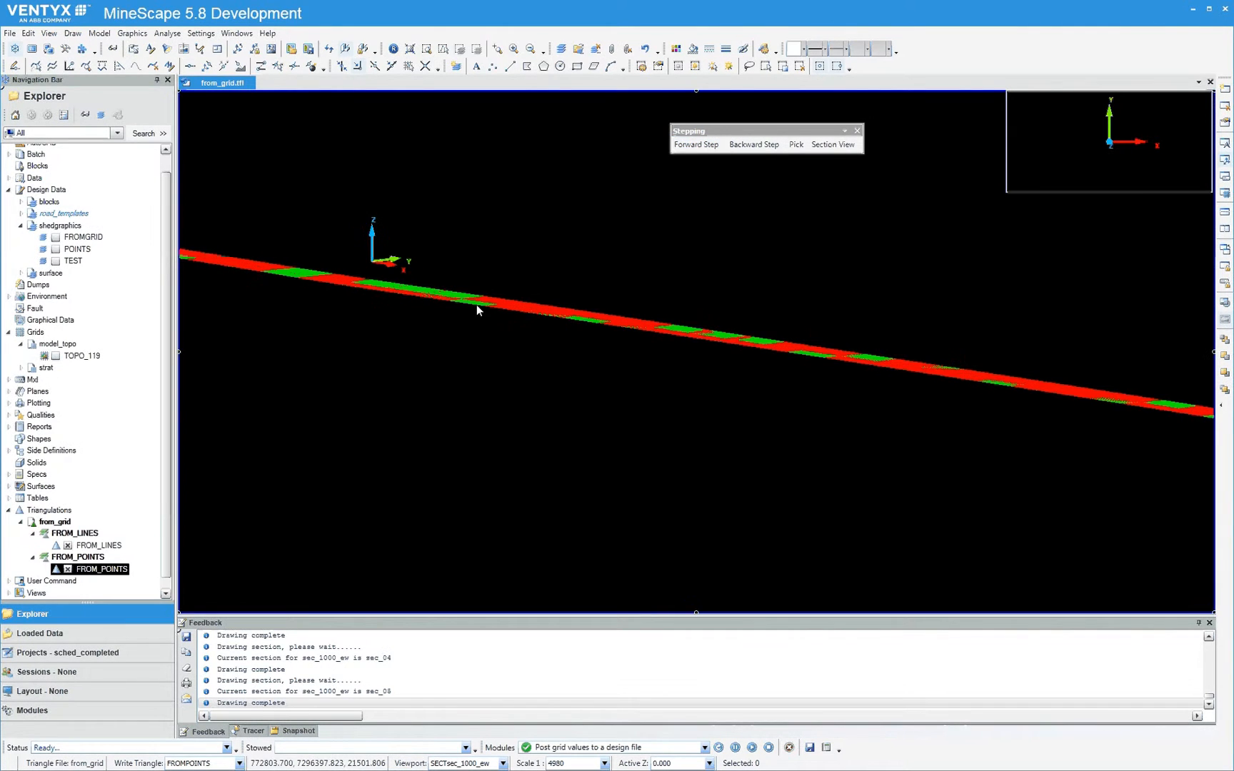
{"action": "scroll", "coordinate": [476, 300], "scroll_direction": "up", "scroll_amount": 1}
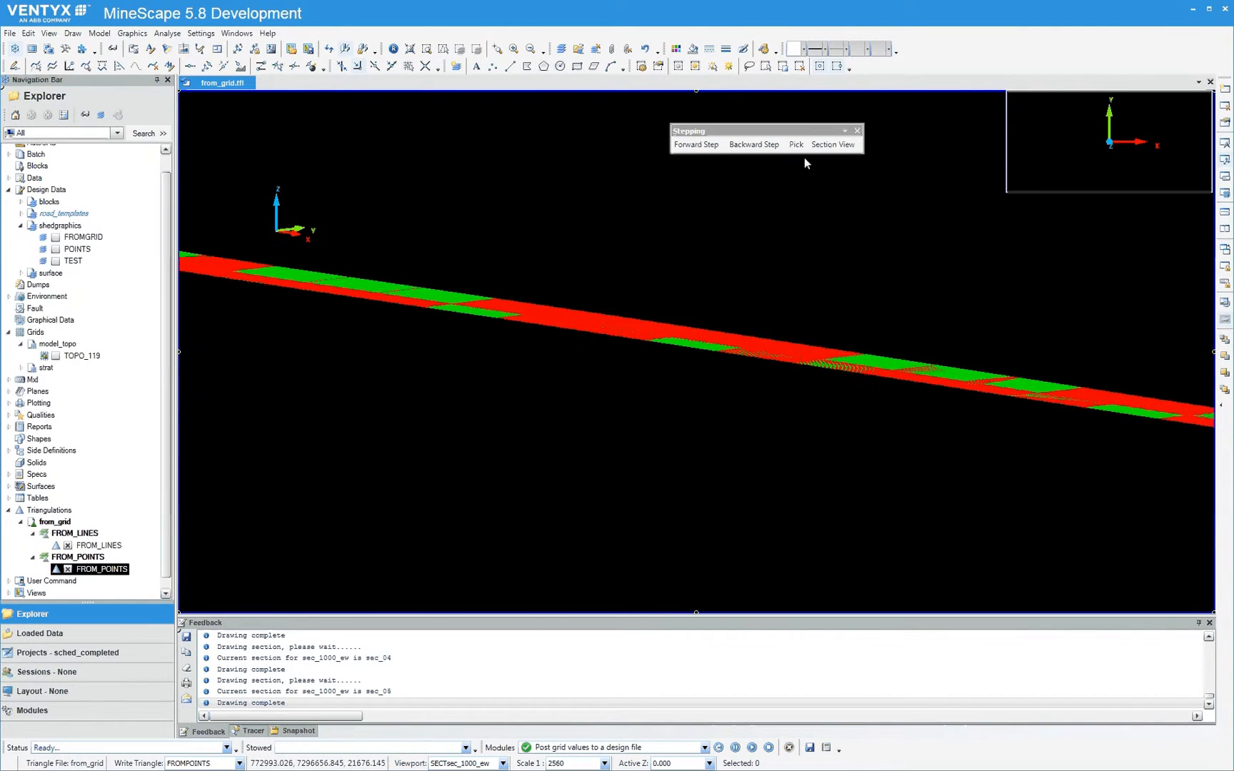
{"action": "left_click", "coordinate": [709, 147]}
{"action": "left_click", "coordinate": [708, 147]}
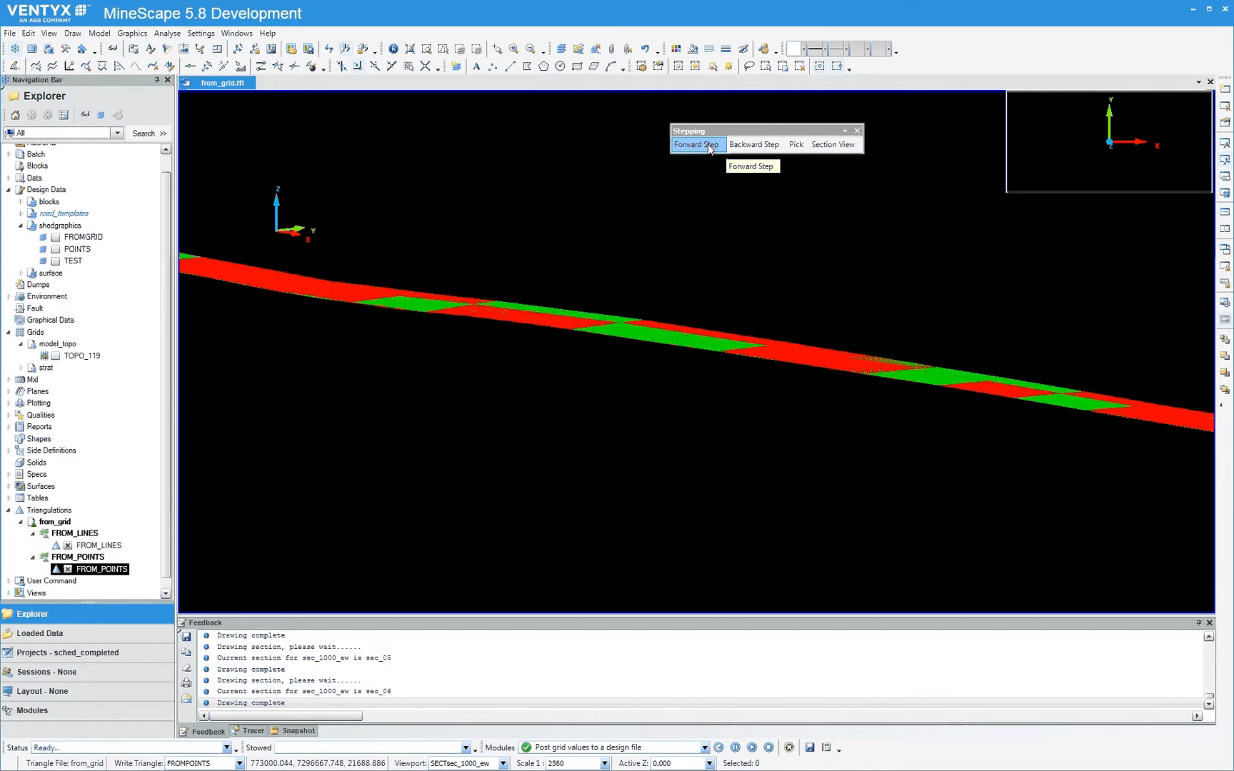
{"action": "left_click", "coordinate": [709, 146]}
{"action": "left_click", "coordinate": [708, 146]}
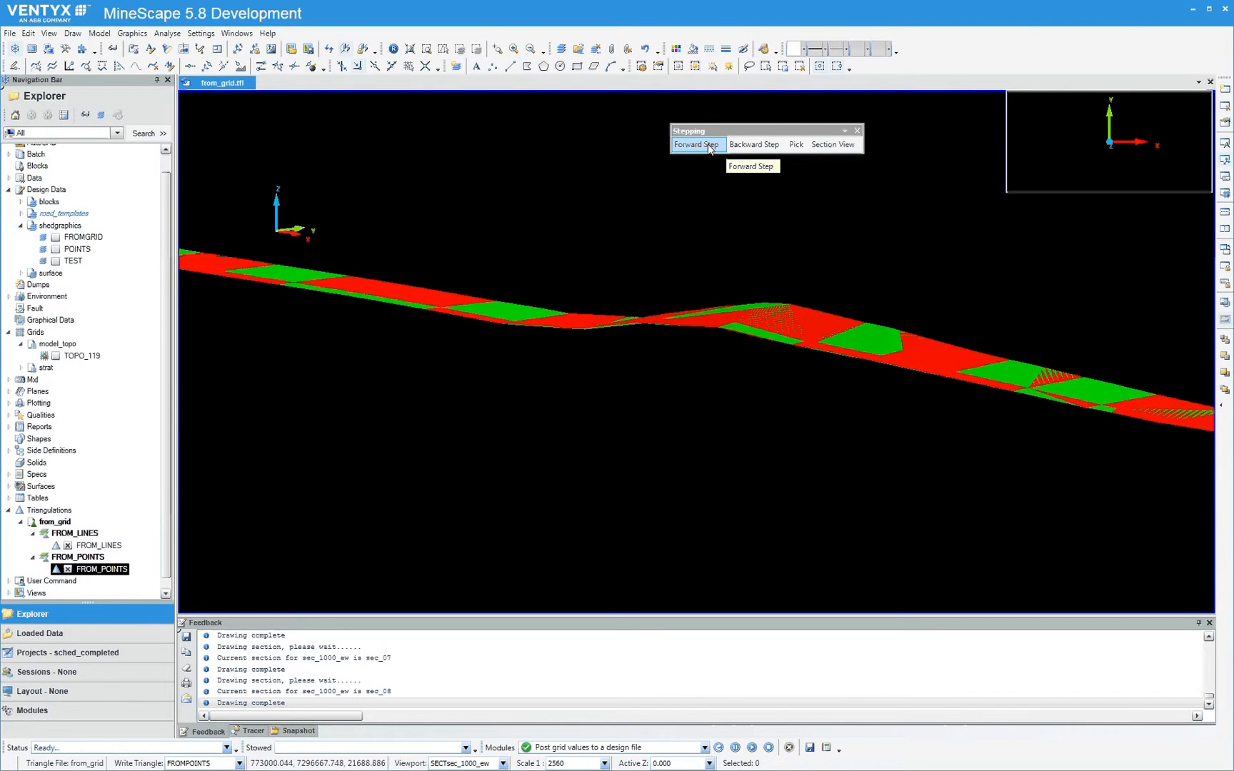
Inspect the sec_08 strip farther along its length, and step forward to sec_14 comparing FROM_LINES with FROM_POINTS
{"action": "middle_click_drag", "start_coordinate": [907, 357], "coordinate": [638, 346]}
{"action": "middle_click_drag", "start_coordinate": [950, 413], "coordinate": [663, 377]}
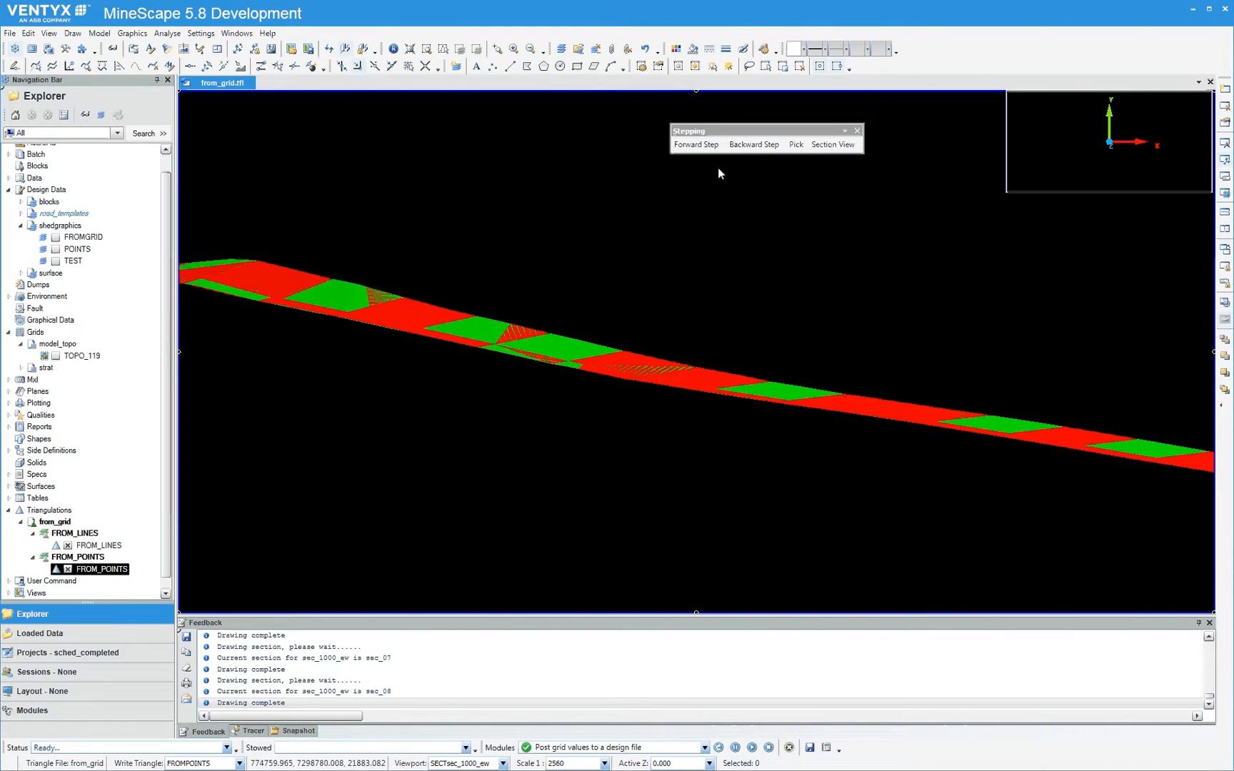
{"action": "left_click", "coordinate": [697, 146]}
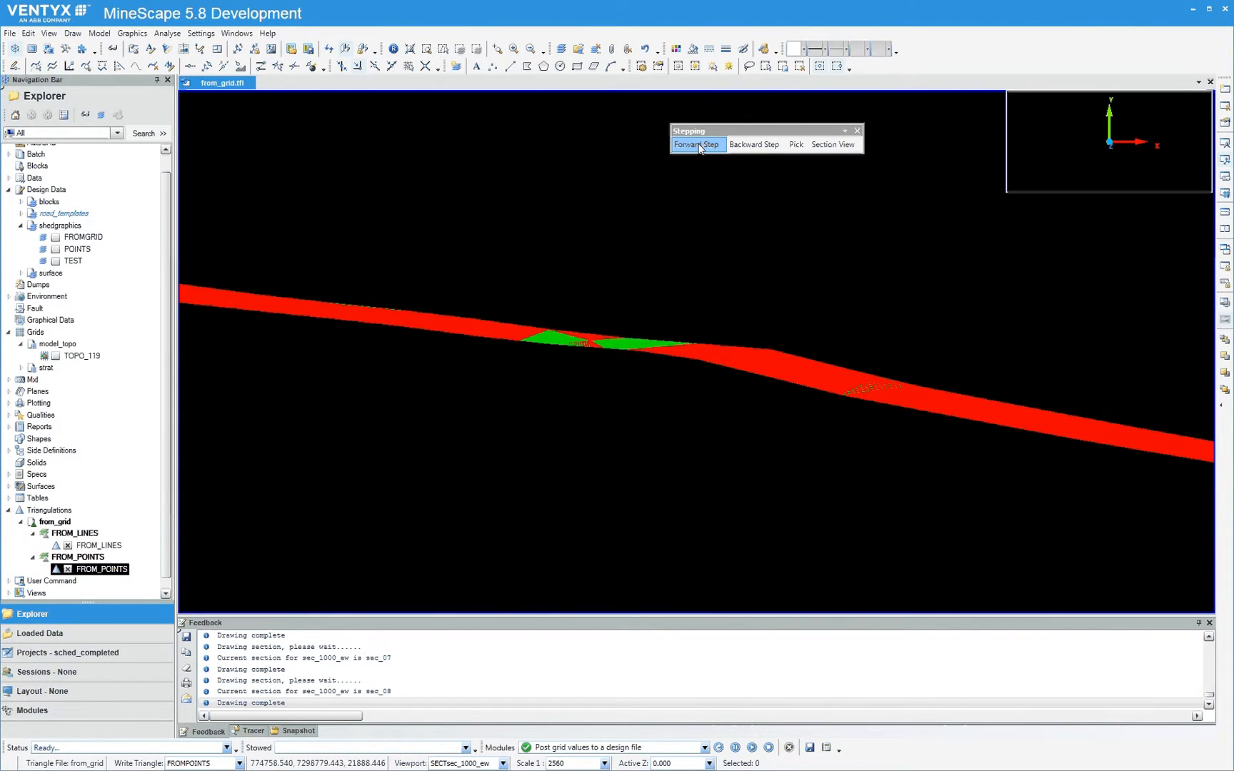
{"action": "left_click", "coordinate": [698, 145]}
{"action": "left_click", "coordinate": [697, 146]}
{"action": "left_click", "coordinate": [698, 145]}
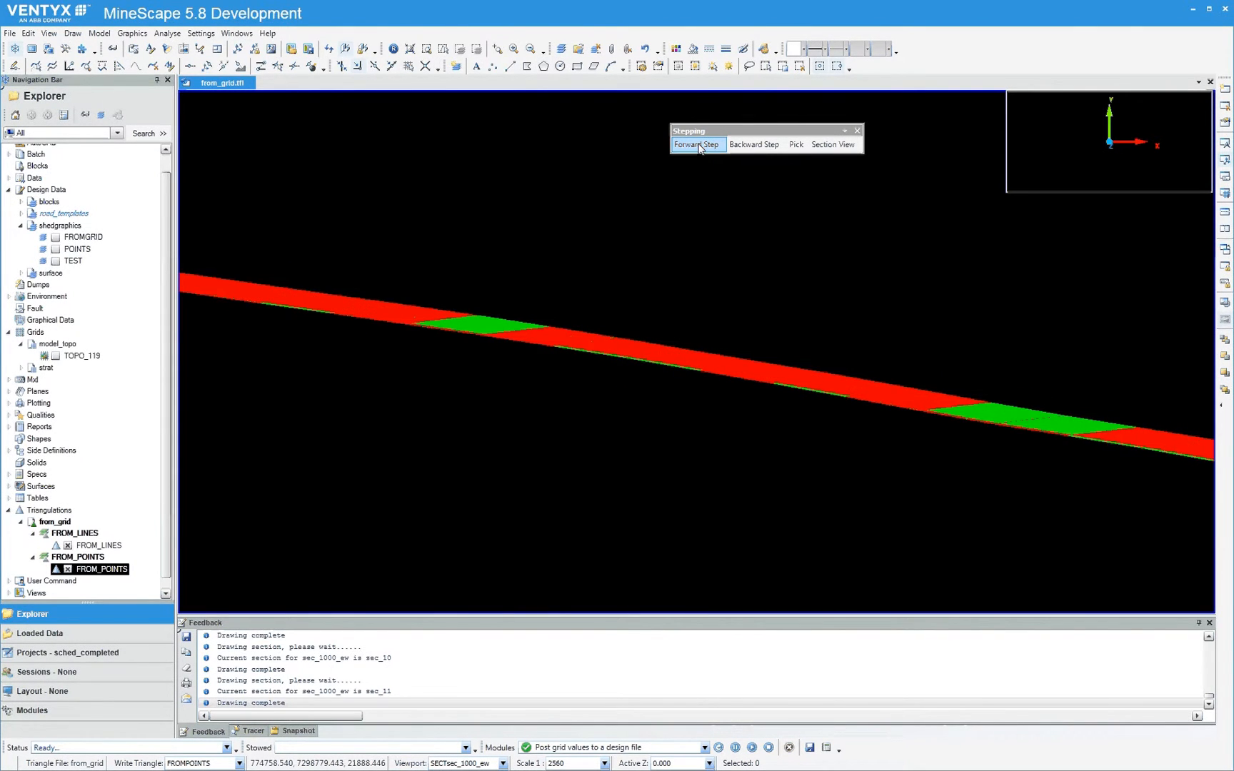
{"action": "left_click", "coordinate": [699, 145]}
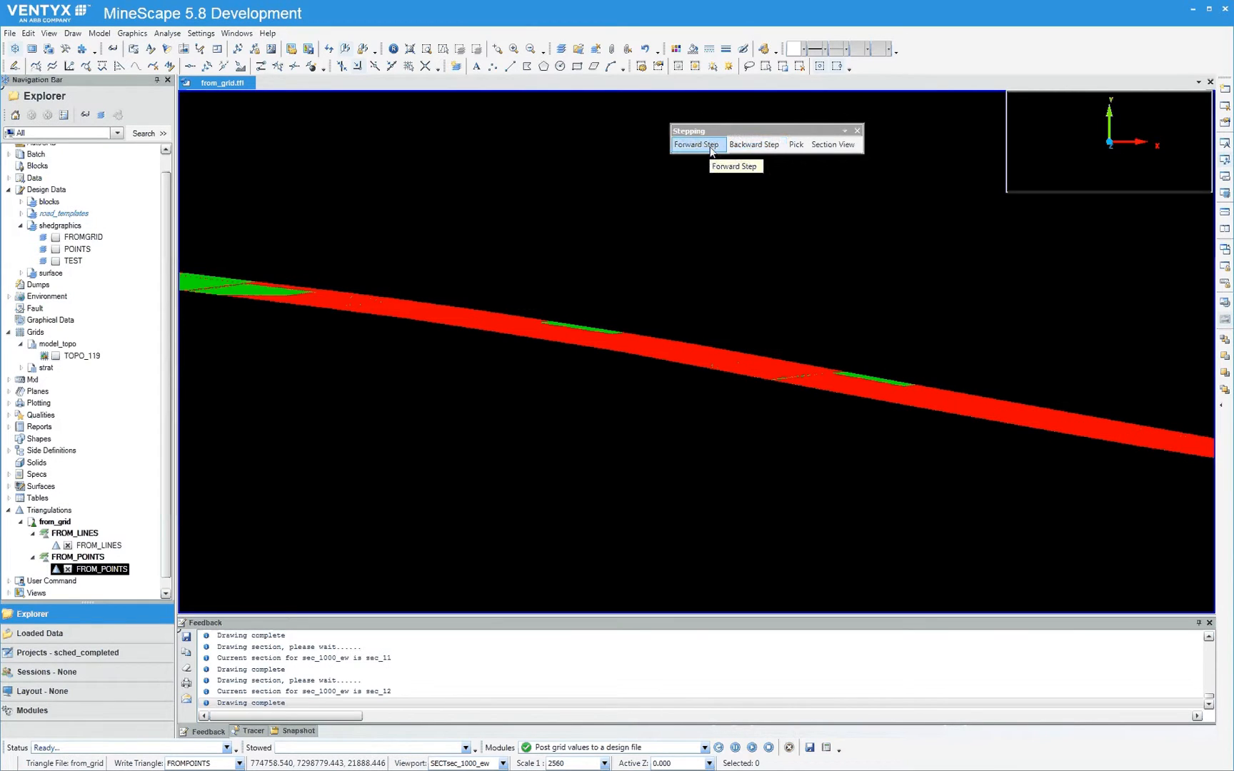
{"action": "left_click", "coordinate": [698, 146]}
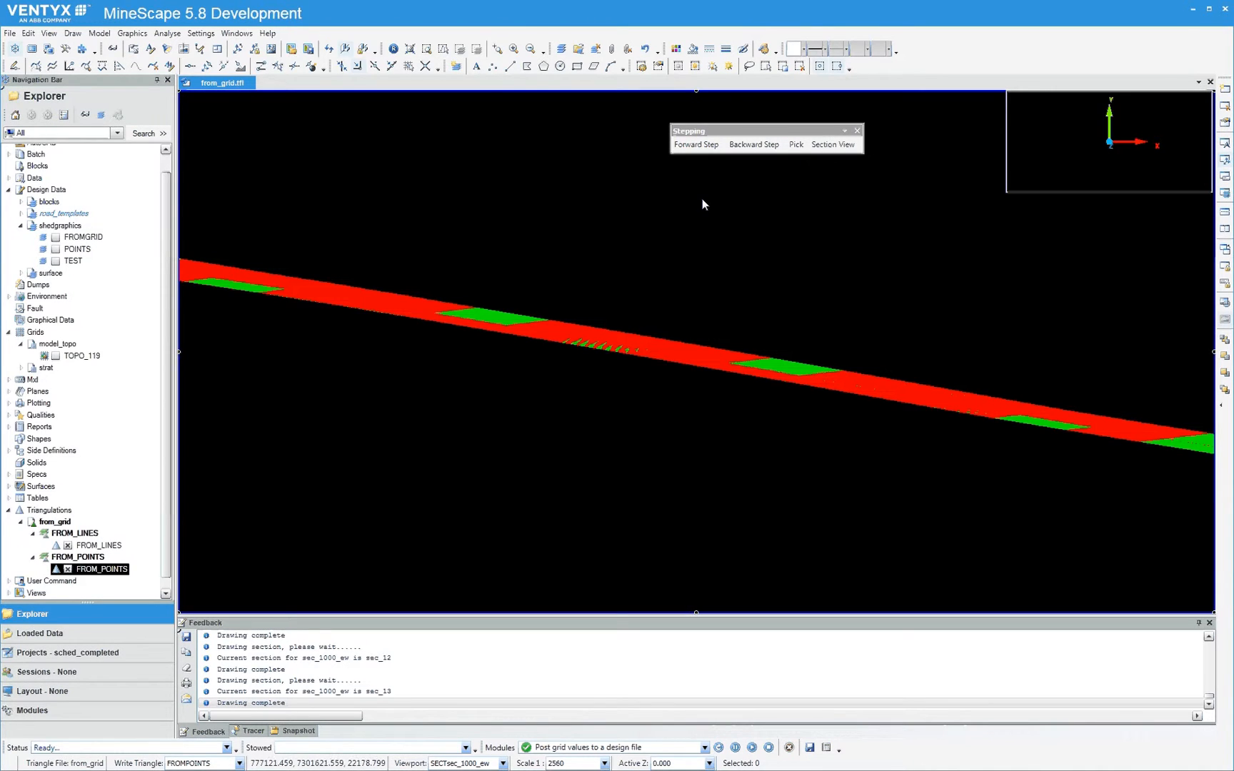
{"action": "left_click", "coordinate": [698, 145]}
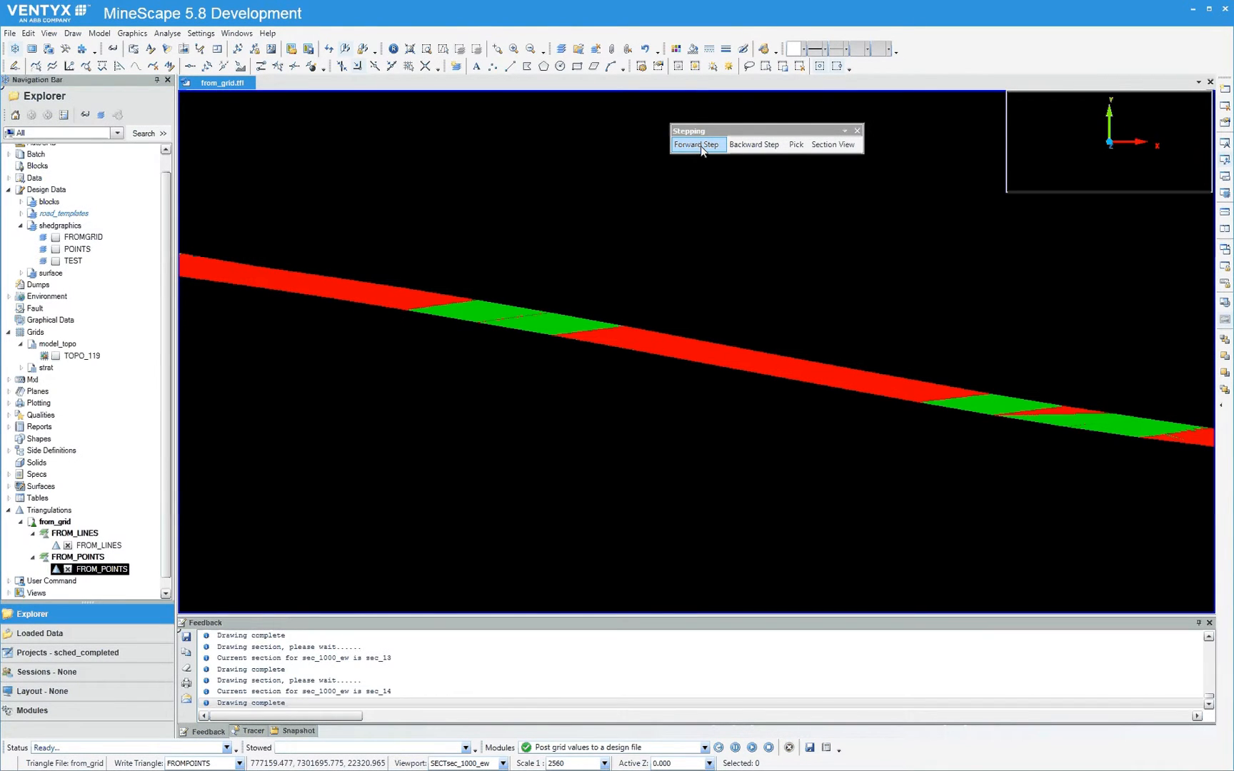